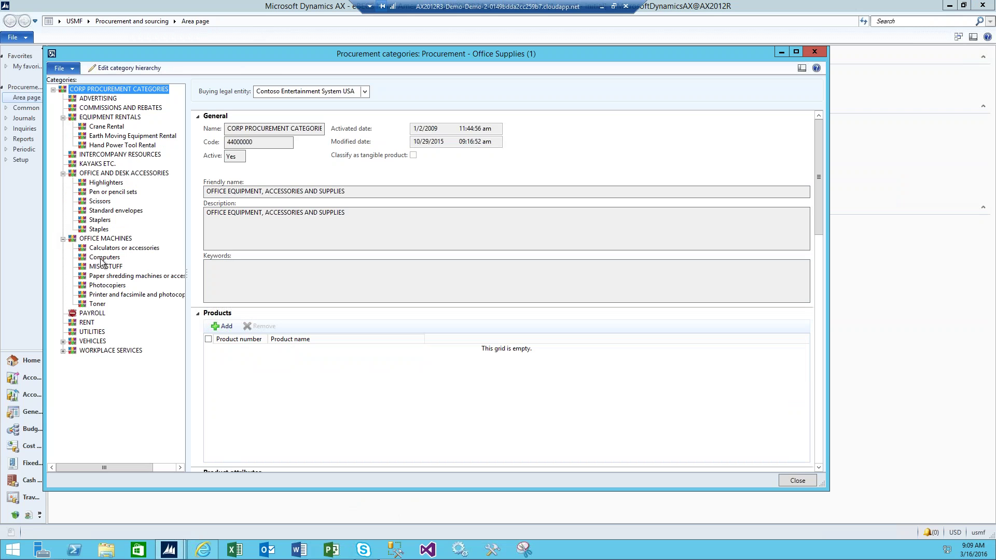
# Open the Computers category under Office Machines, enlarge the window, and examine its products and product attributes
pyautogui.click(102, 260)
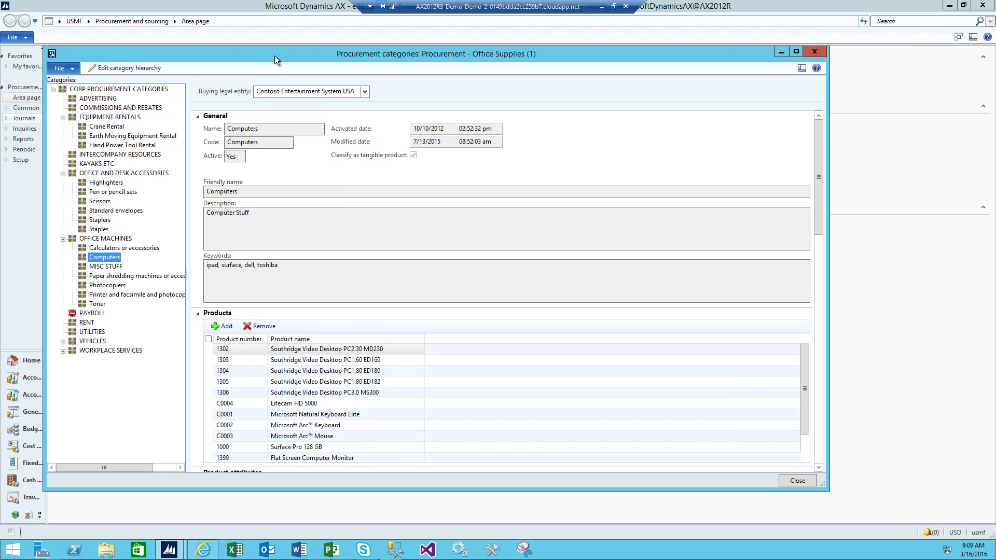
pyautogui.moveTo(275, 55); pyautogui.dragTo(277, 26)
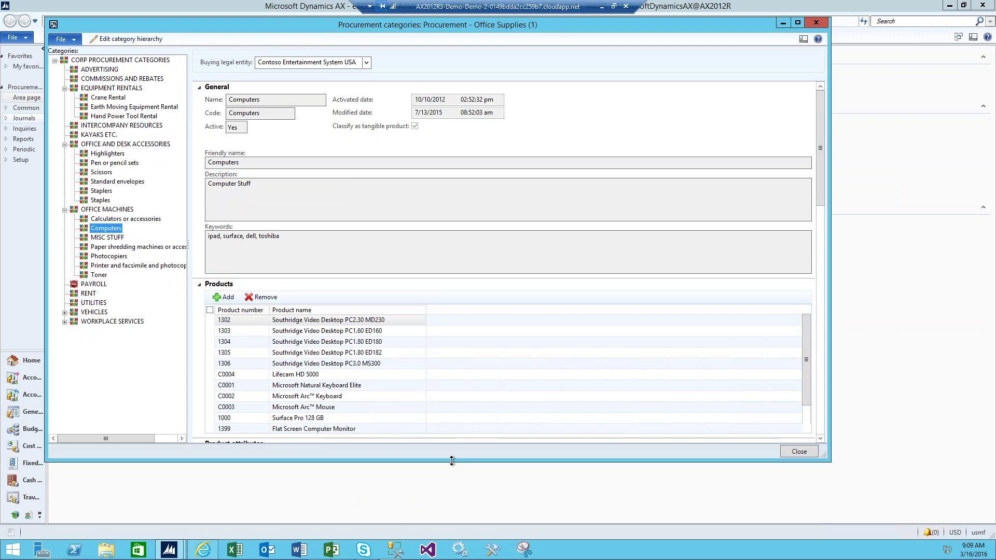
pyautogui.moveTo(452, 458); pyautogui.dragTo(453, 500)
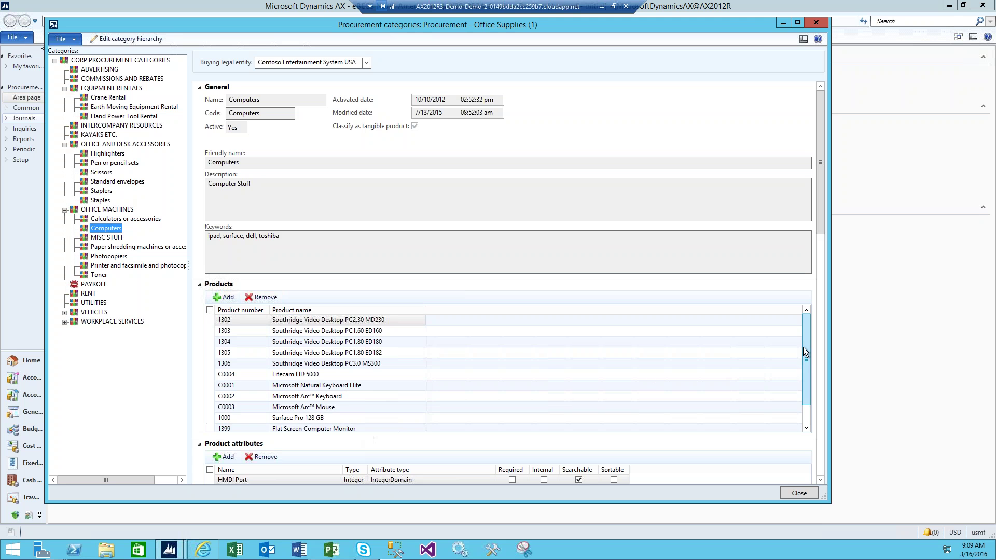
pyautogui.moveTo(806, 356); pyautogui.dragTo(800, 375)
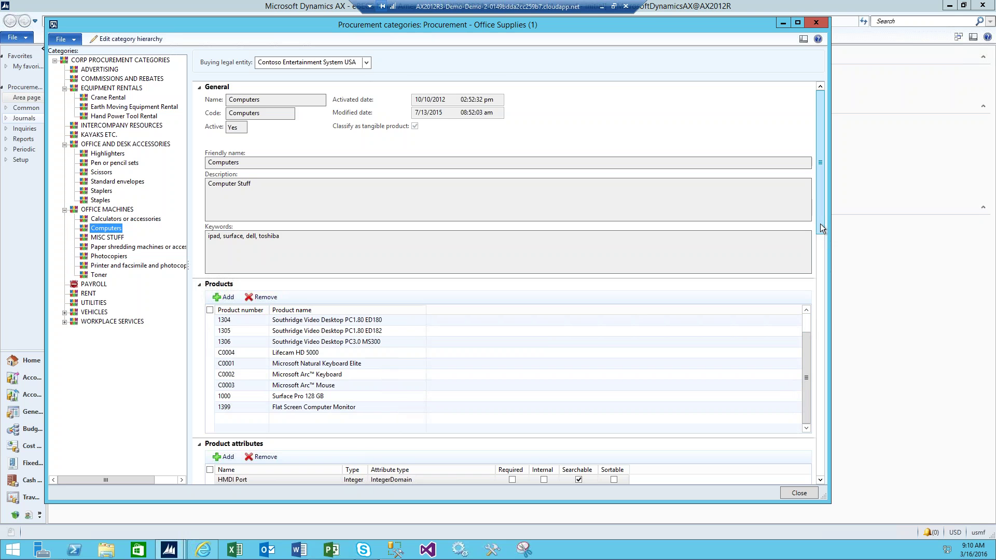
pyautogui.scroll(-3, 821, 223)
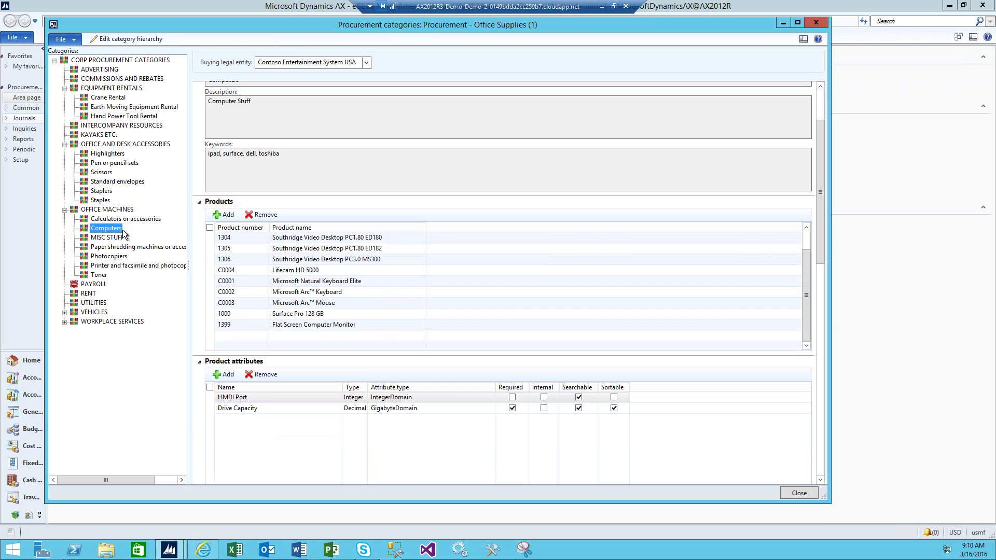
pyautogui.click(200, 203)
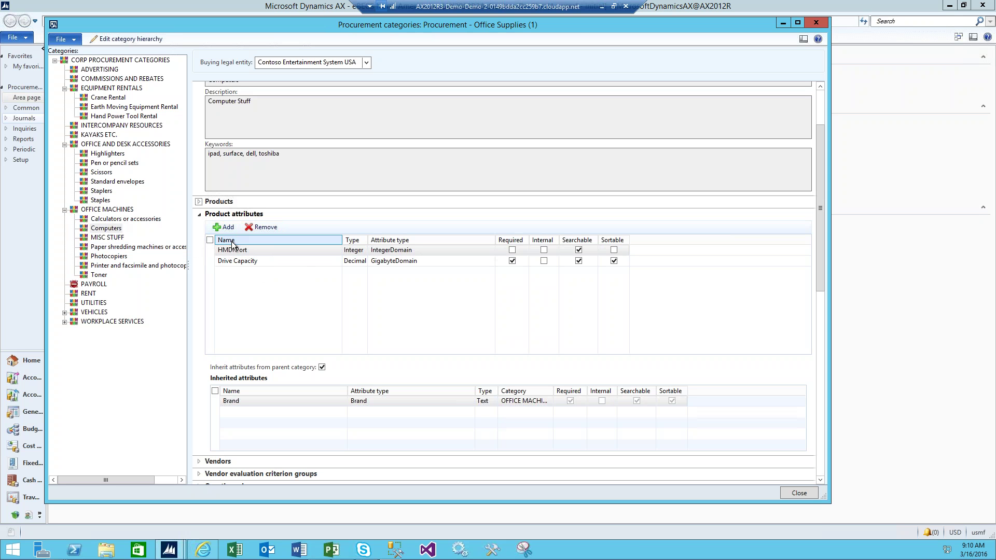
pyautogui.click(198, 201)
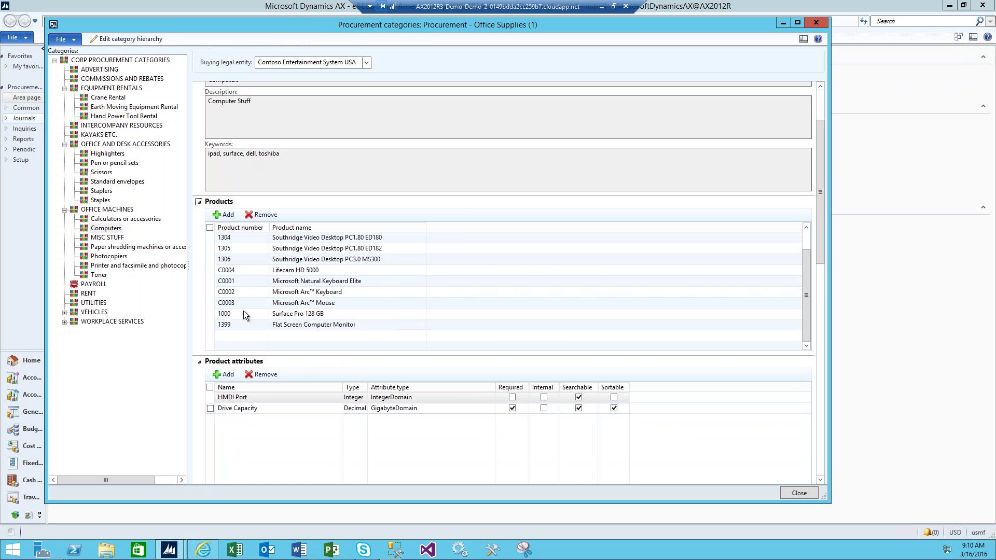
pyautogui.click(227, 273)
pyautogui.rightClick(226, 273)
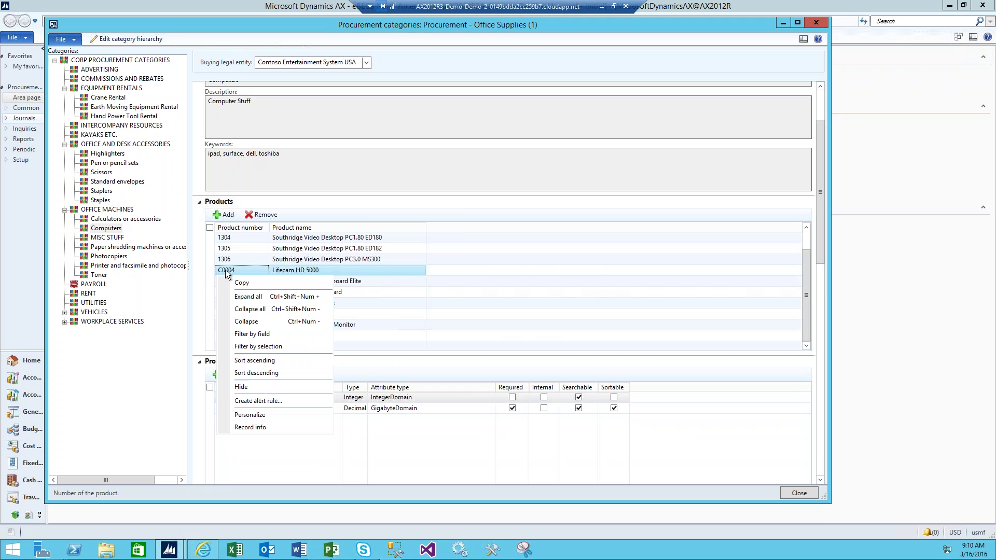
pyautogui.click(380, 266)
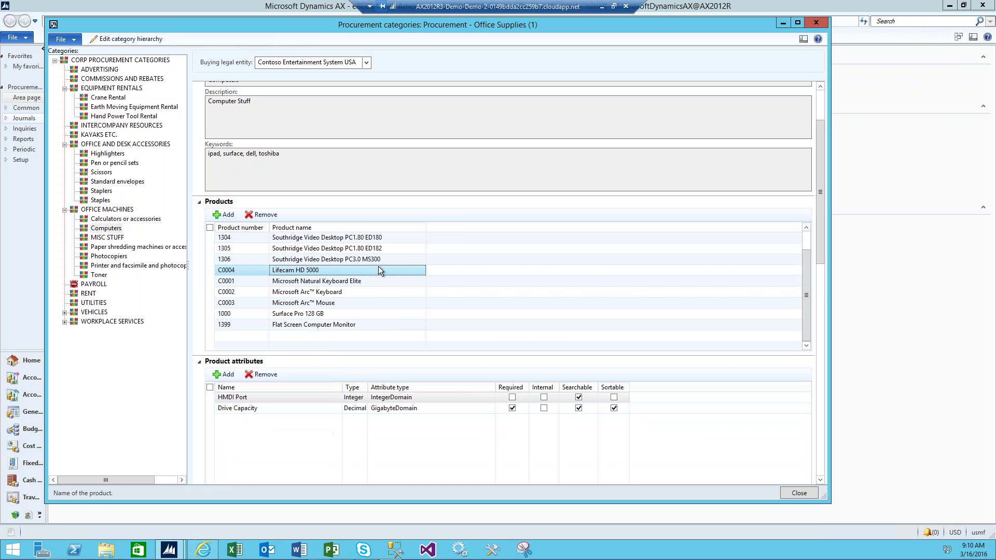
pyautogui.rightClick(230, 260)
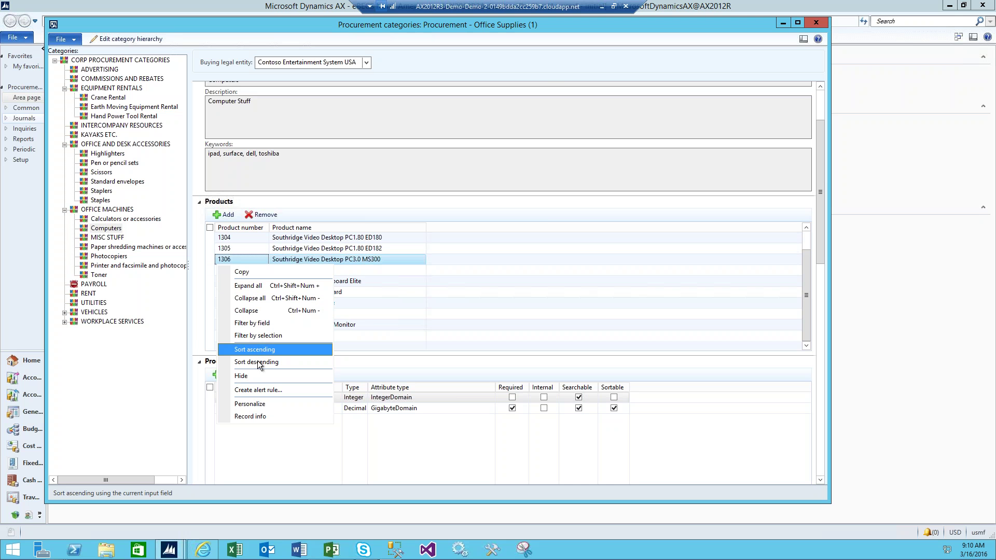
pyautogui.click(365, 315)
# Return to the main window and open the released products list in Product information management
pyautogui.doubleClick(54, 25)
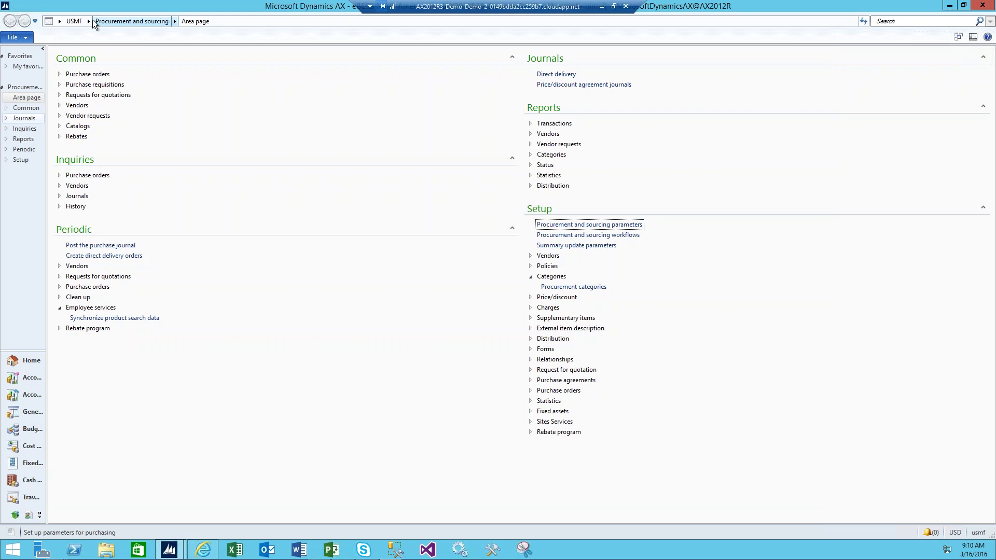
pyautogui.click(88, 21)
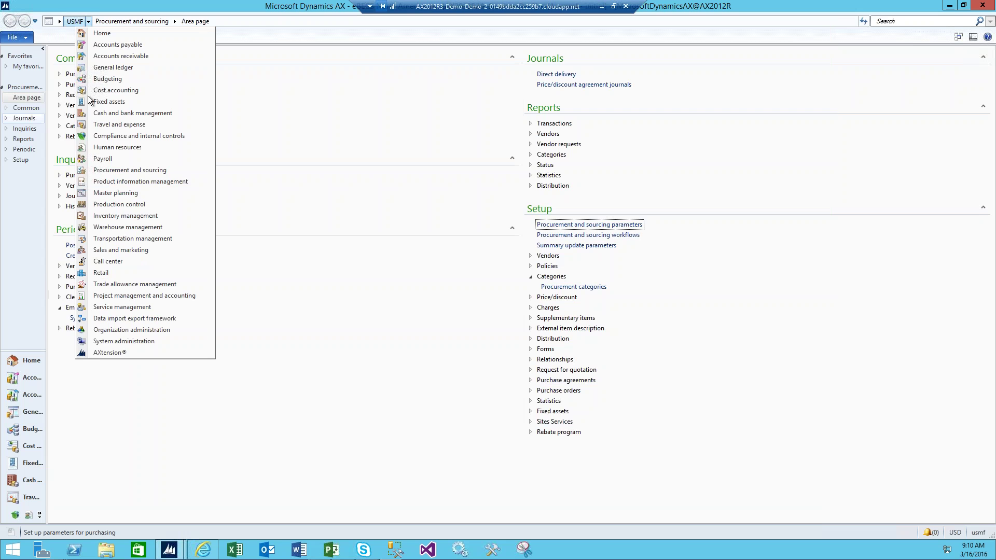
pyautogui.click(107, 181)
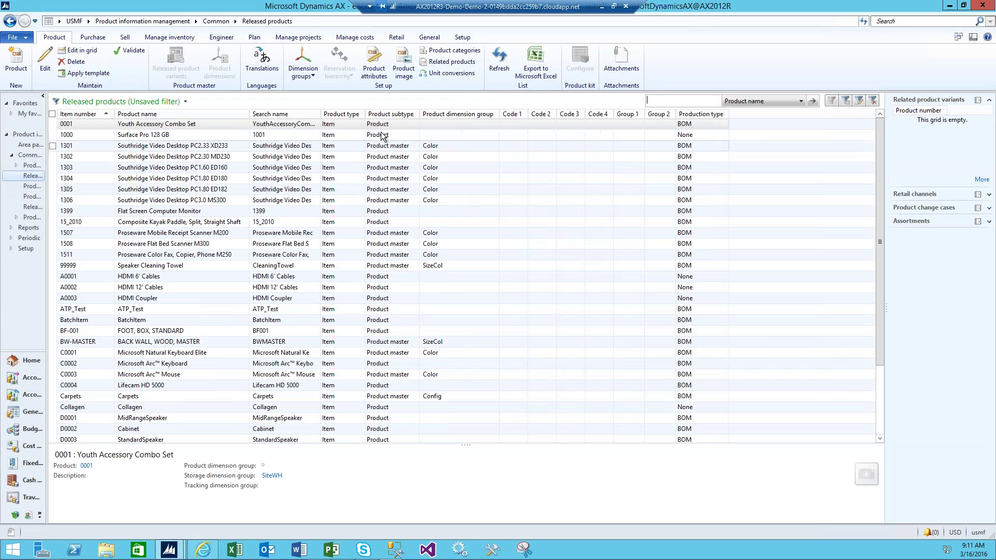
# Review the Drive Capacity and HMDI Port attribute values of product 1306, Southridge Video Desktop PC3.0 MS300, and close the attribute values form
pyautogui.click(138, 201)
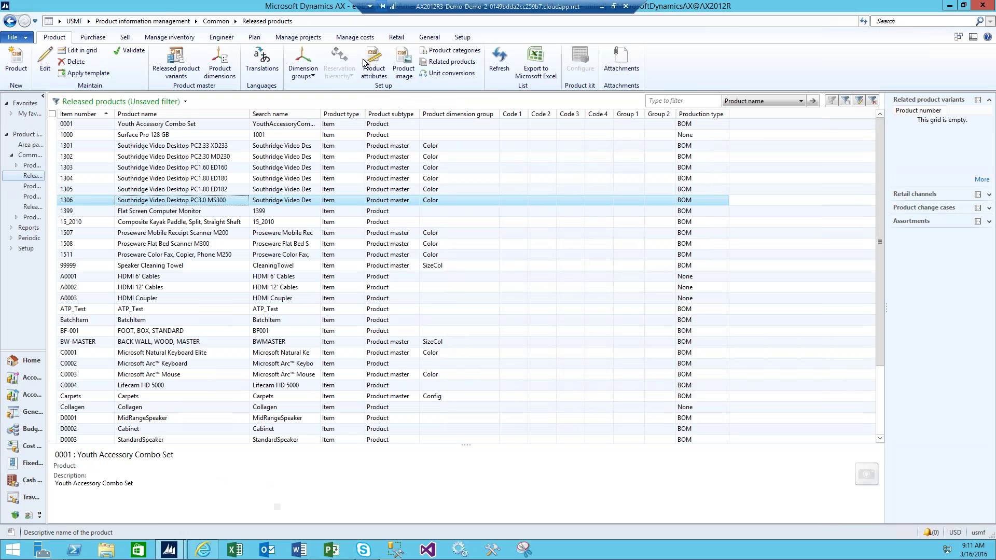
pyautogui.click(373, 66)
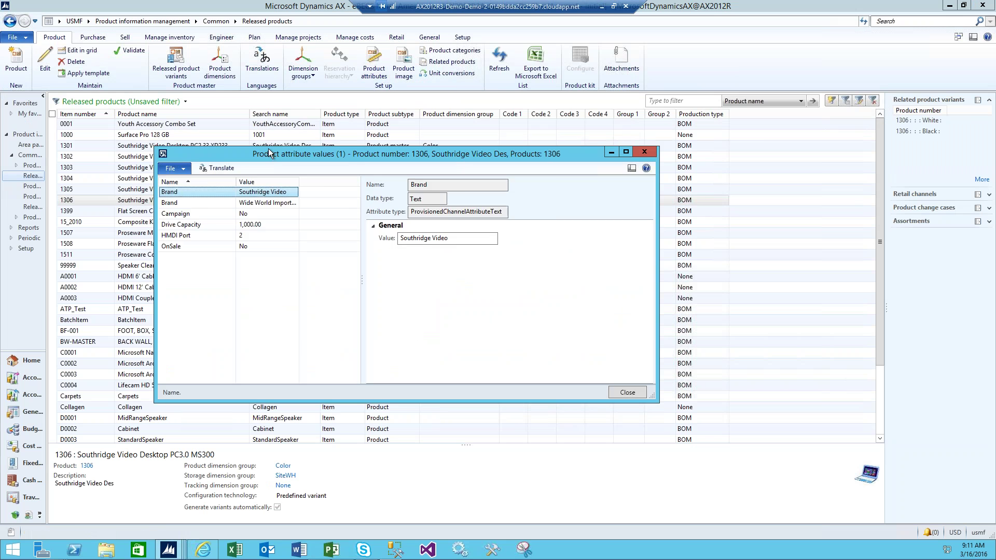
pyautogui.moveTo(269, 152); pyautogui.dragTo(235, 119)
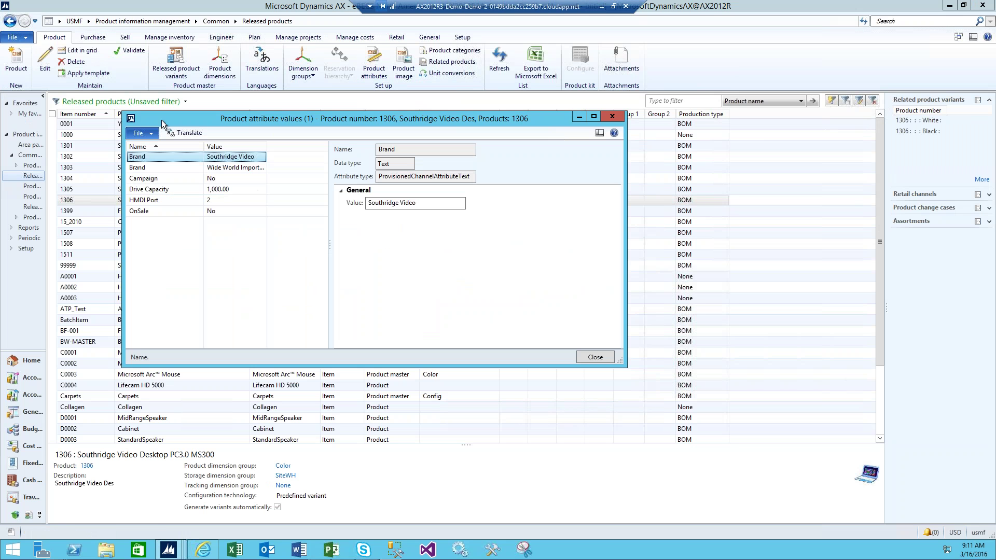
pyautogui.click(160, 188)
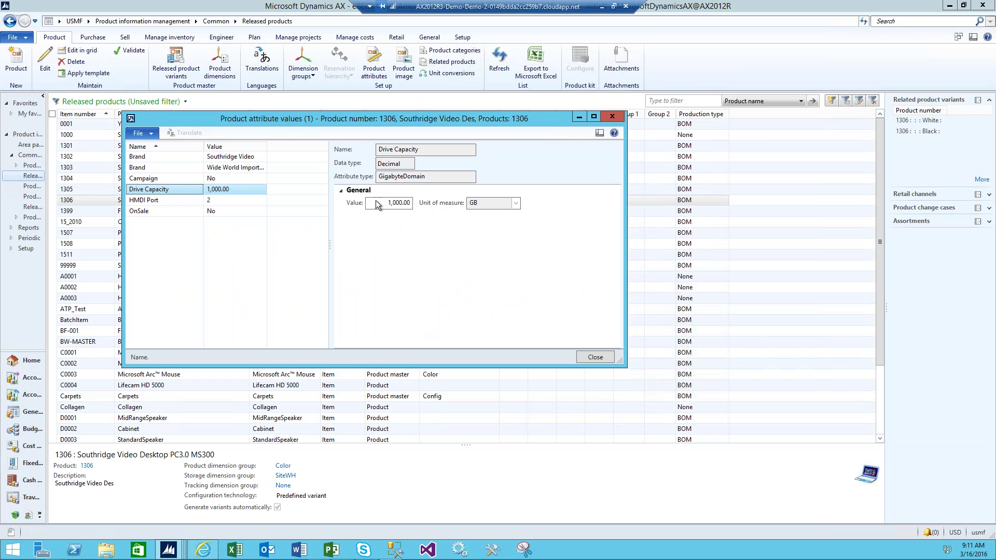
pyautogui.click(154, 200)
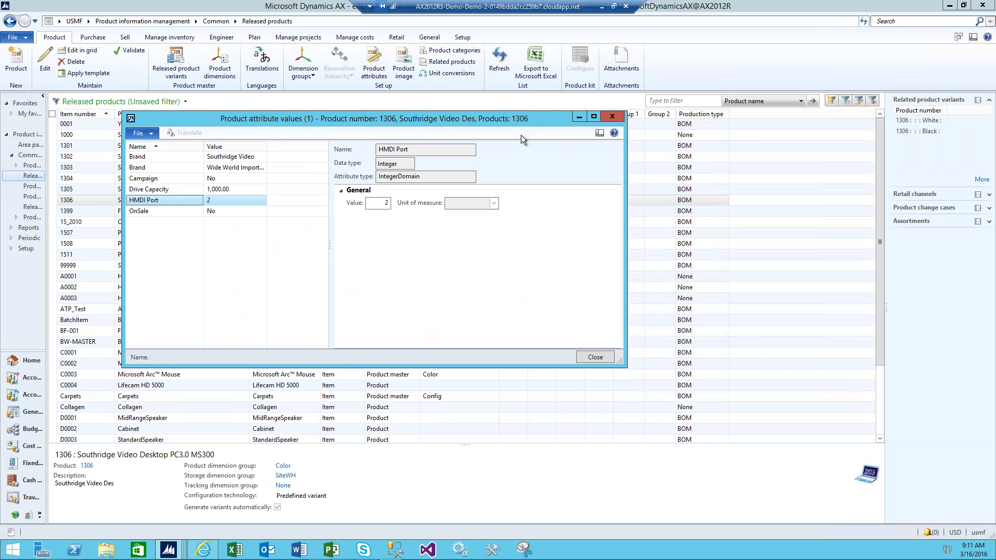
pyautogui.click(611, 116)
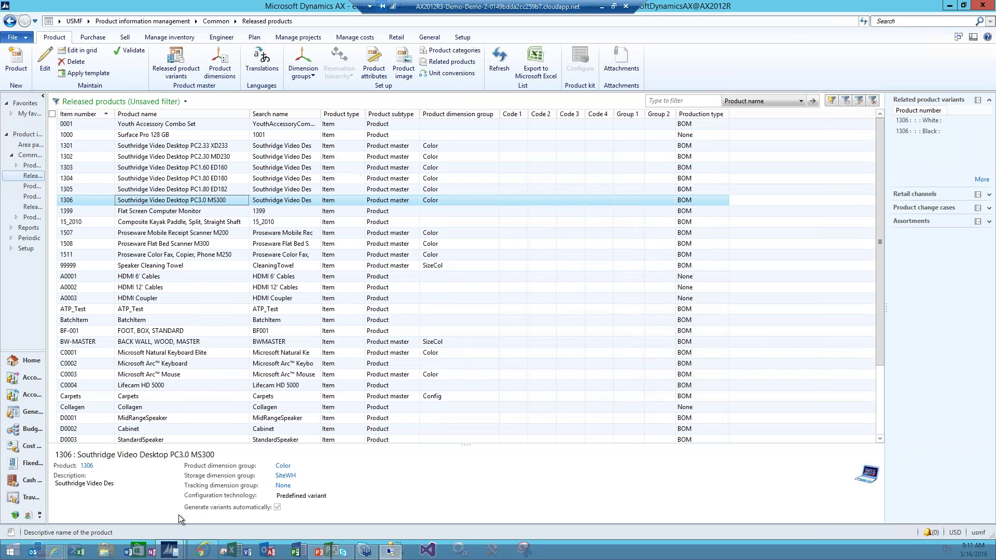
# Switch back to the Procurement categories window and examine the product attributes of the Office Machines category
pyautogui.moveTo(169, 550)
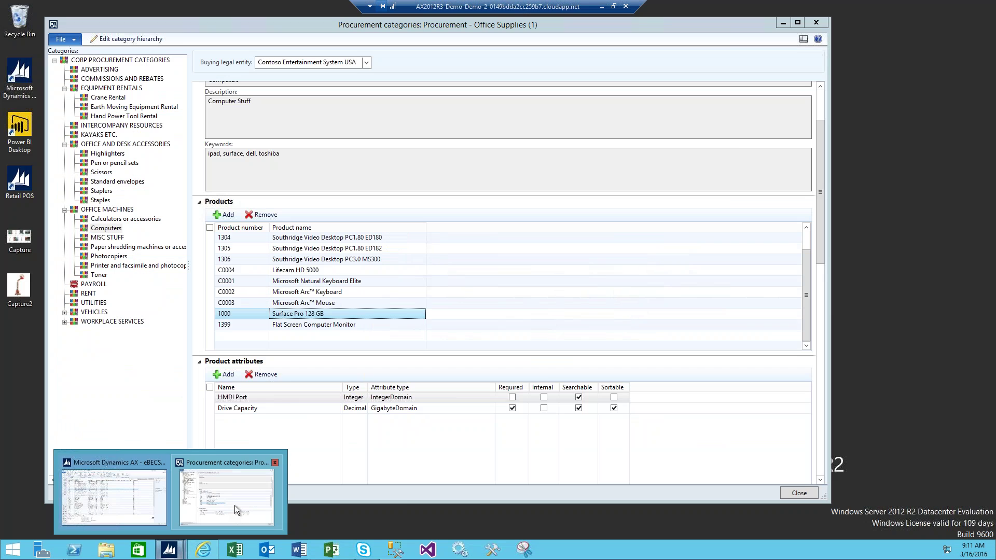
pyautogui.click(234, 505)
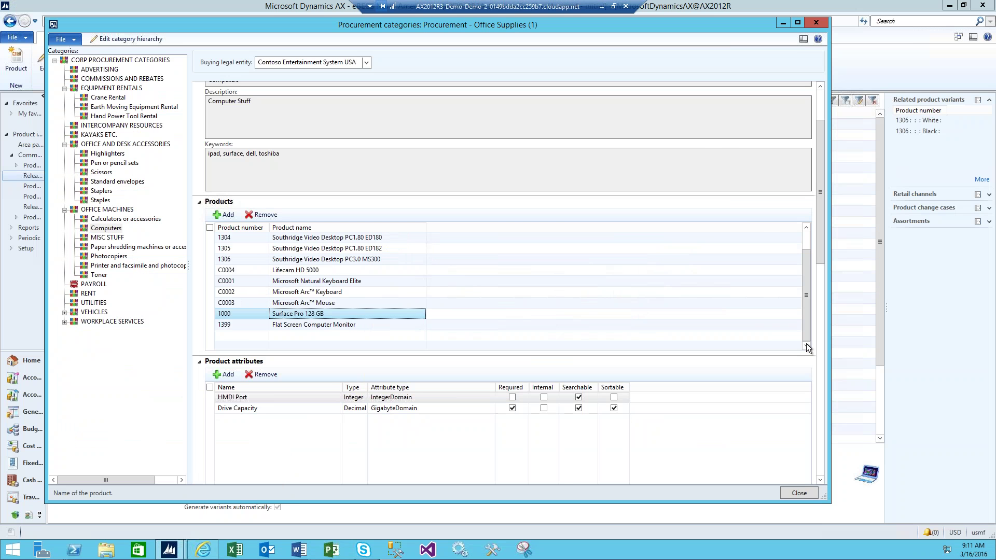
pyautogui.moveTo(821, 263); pyautogui.dragTo(820, 331)
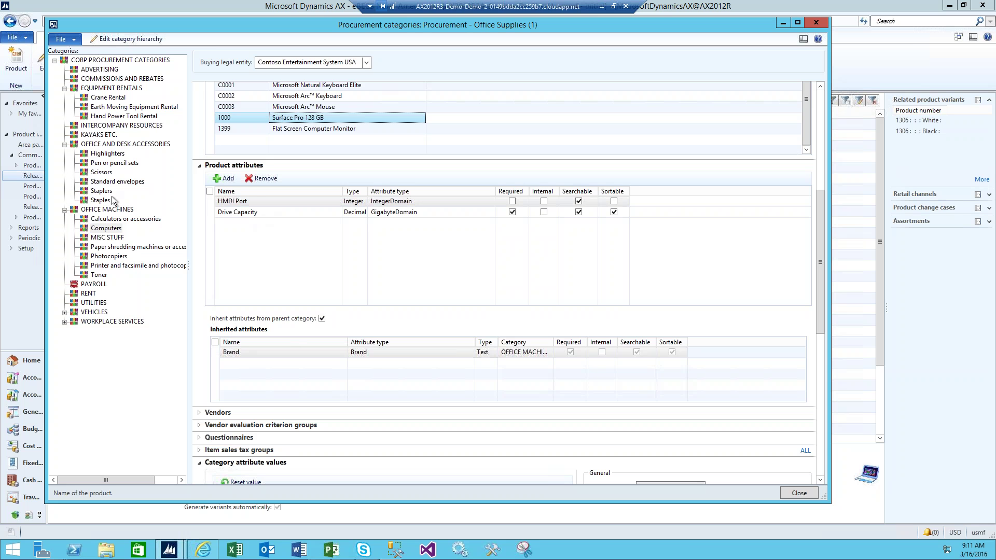
pyautogui.click(94, 209)
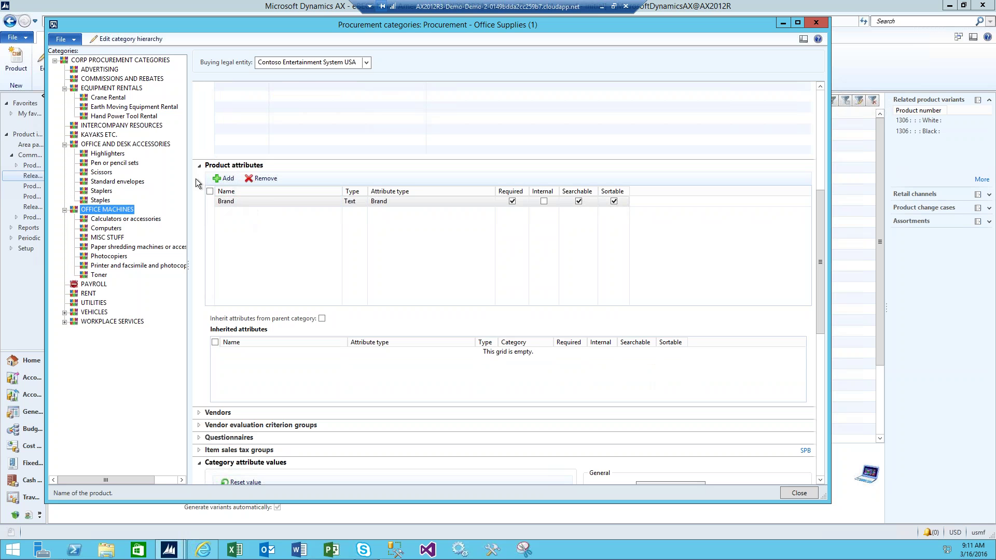
# Make the MISC STUFF category inherit attributes from its parent, and check the inherited attributes of the paper shredding and Photocopiers categories
pyautogui.click(113, 239)
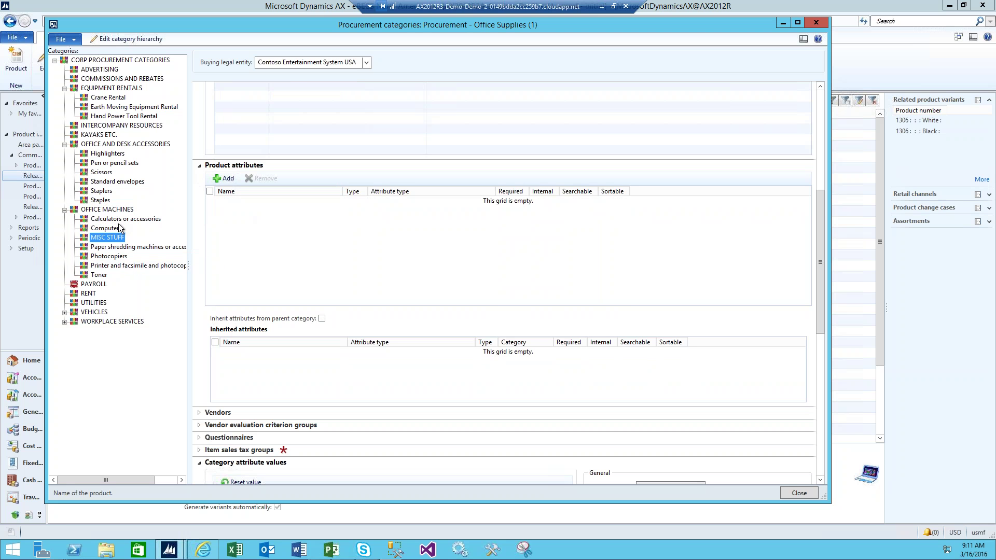
pyautogui.click(322, 318)
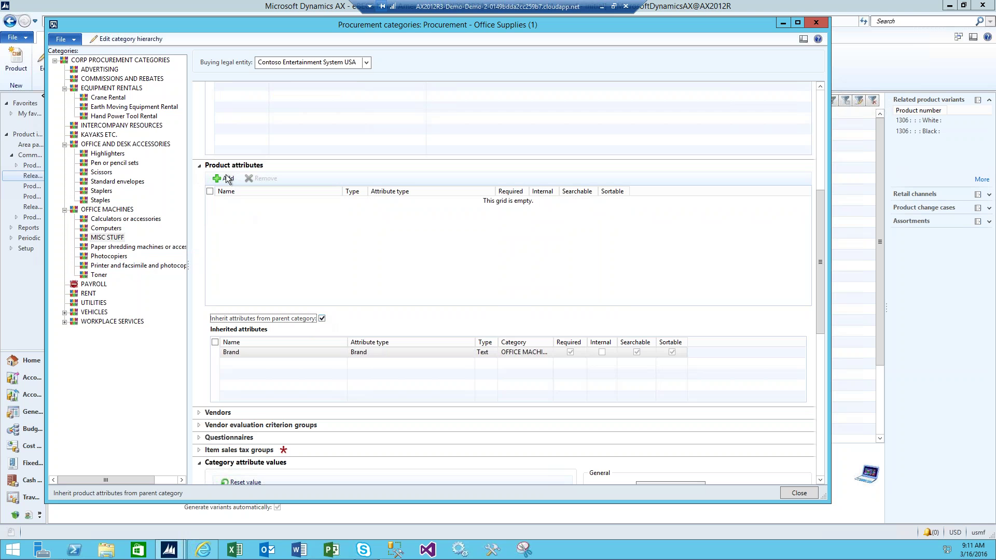
pyautogui.click(112, 247)
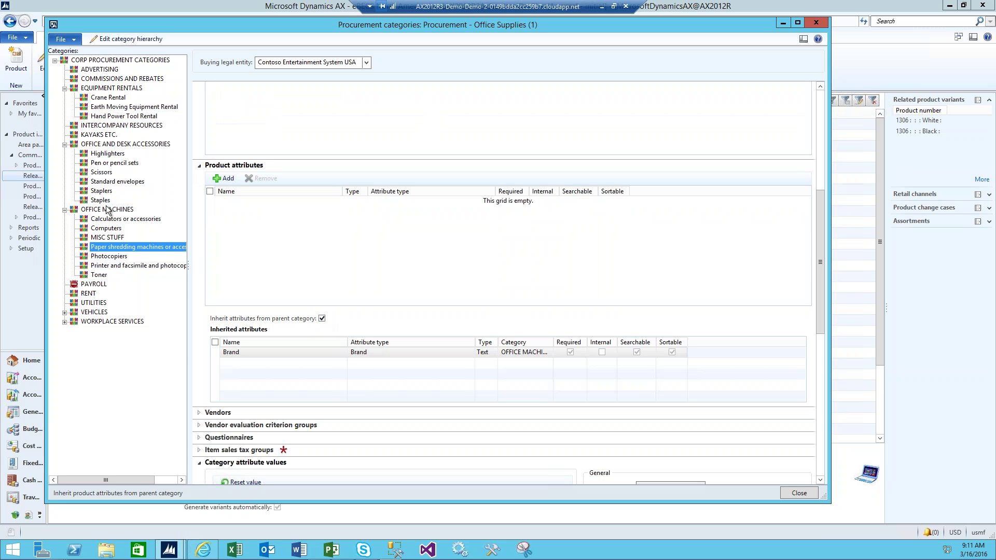
pyautogui.click(119, 256)
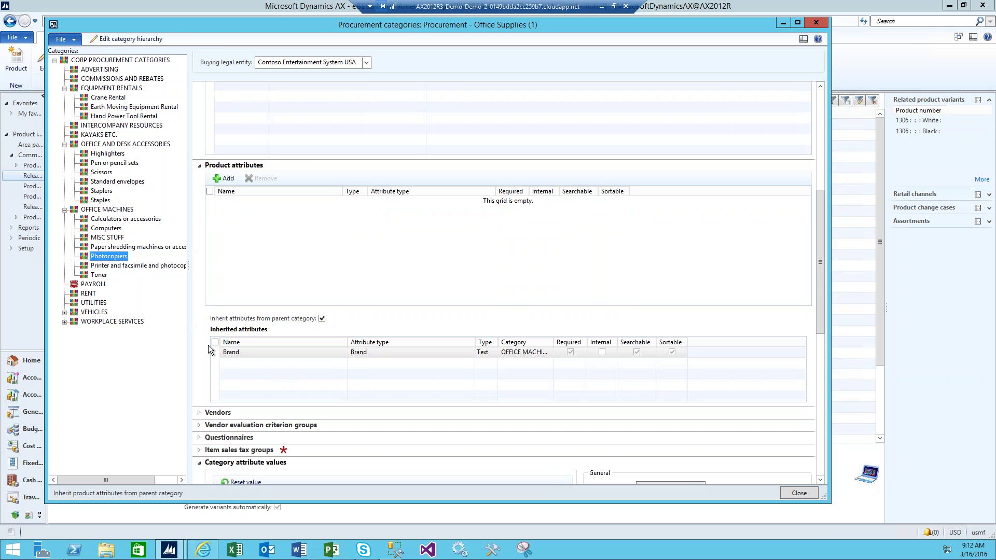
# Examine the category attribute values and the category page of the Computers category, collapsing the sections above
pyautogui.click(199, 165)
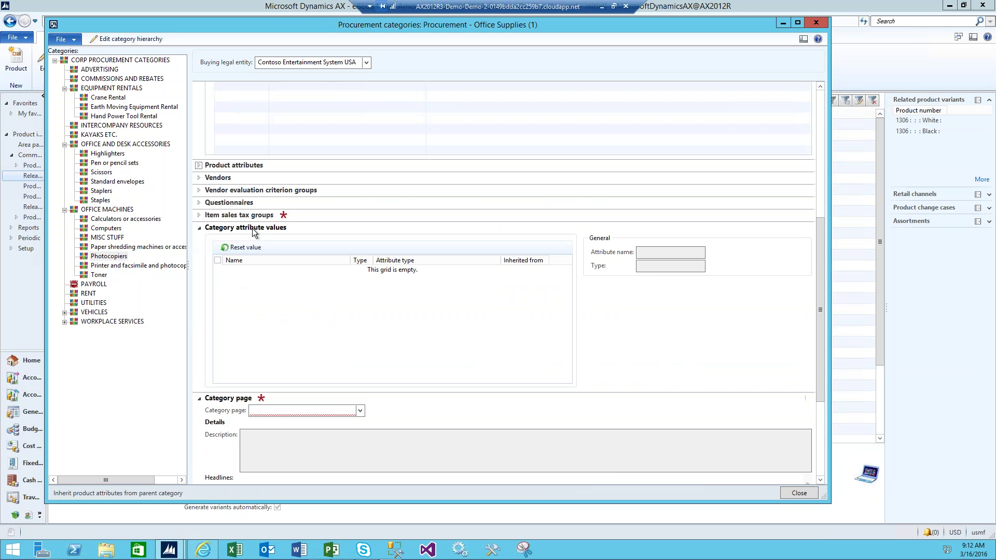
pyautogui.click(106, 228)
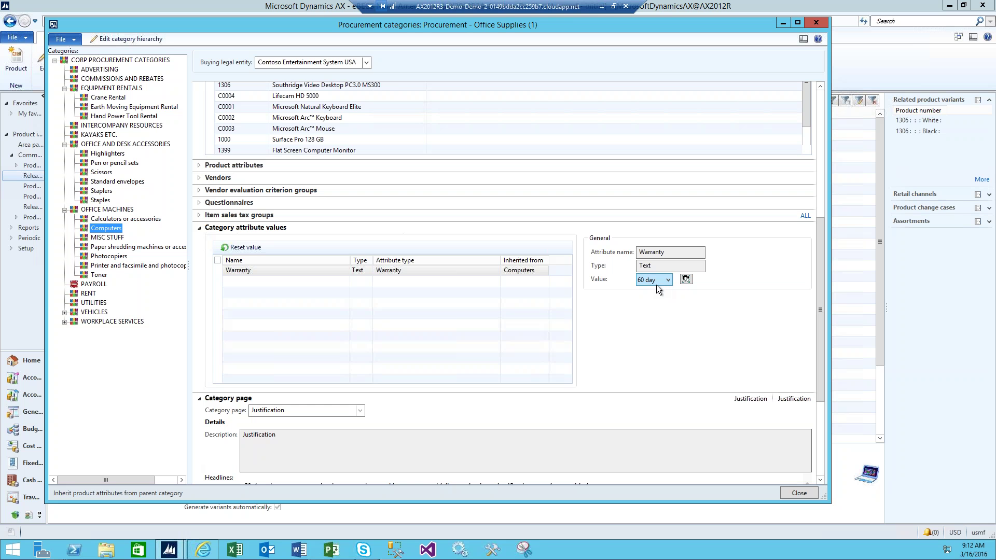
pyautogui.click(199, 230)
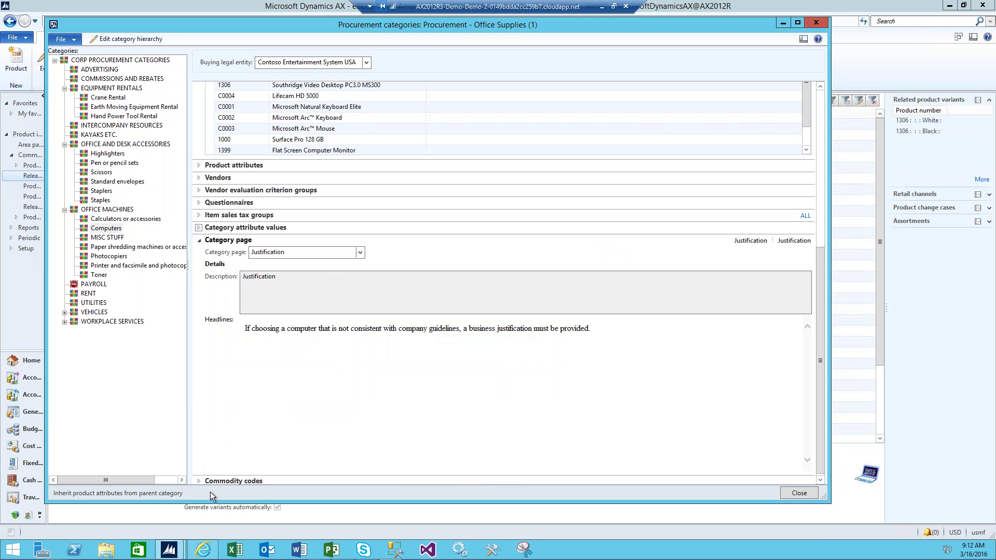
# Switch to the Employee services portal in Internet Explorer and open the Computers category under Office Machines in Order products
pyautogui.click(203, 550)
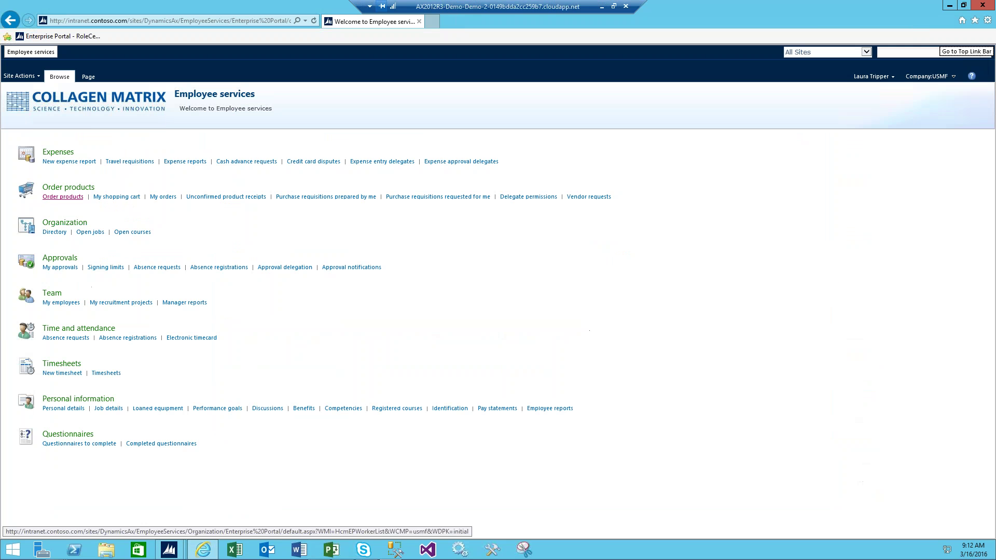
pyautogui.click(63, 196)
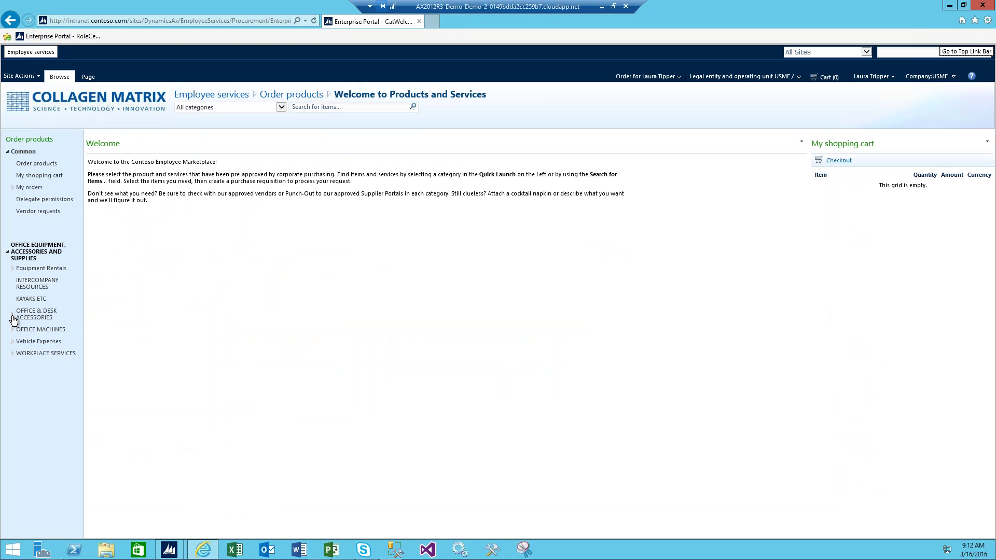
pyautogui.click(12, 330)
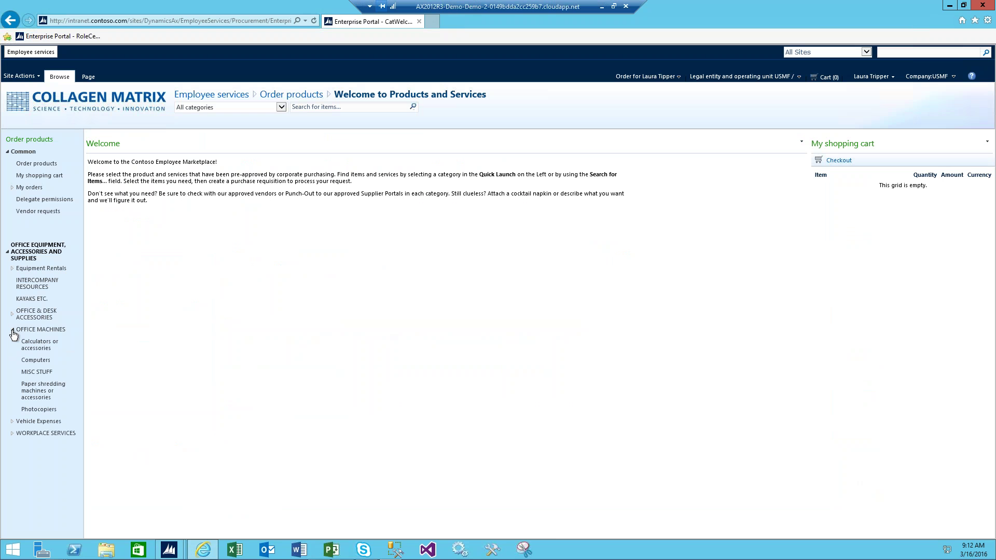
pyautogui.click(39, 363)
# Switch back to the Procurement categories window to view the Computers category page
pyautogui.click(174, 551)
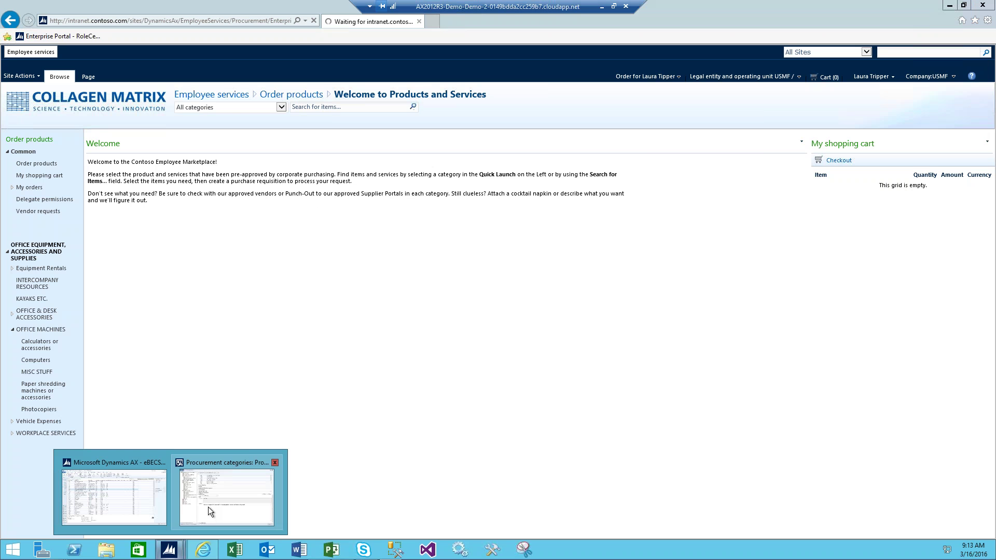
pyautogui.click(208, 507)
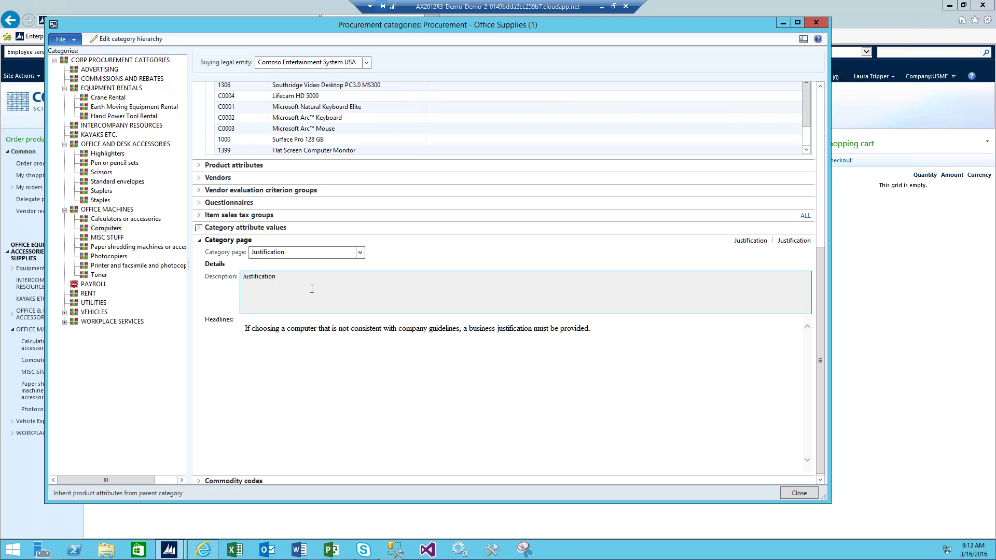
# Check which category pages are available for the Computers category, keeping Justification selected
pyautogui.click(359, 252)
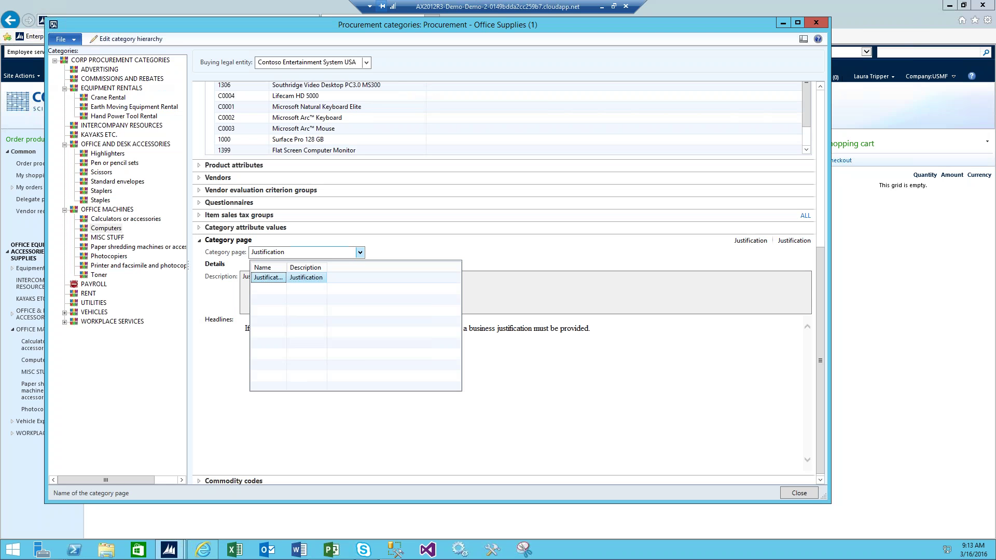
pyautogui.doubleClick(286, 268)
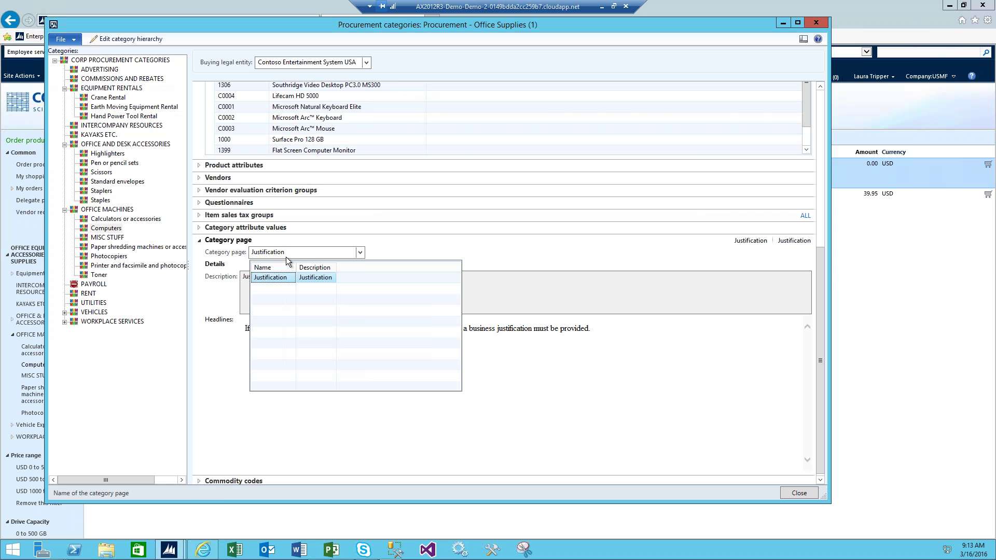
pyautogui.click(286, 256)
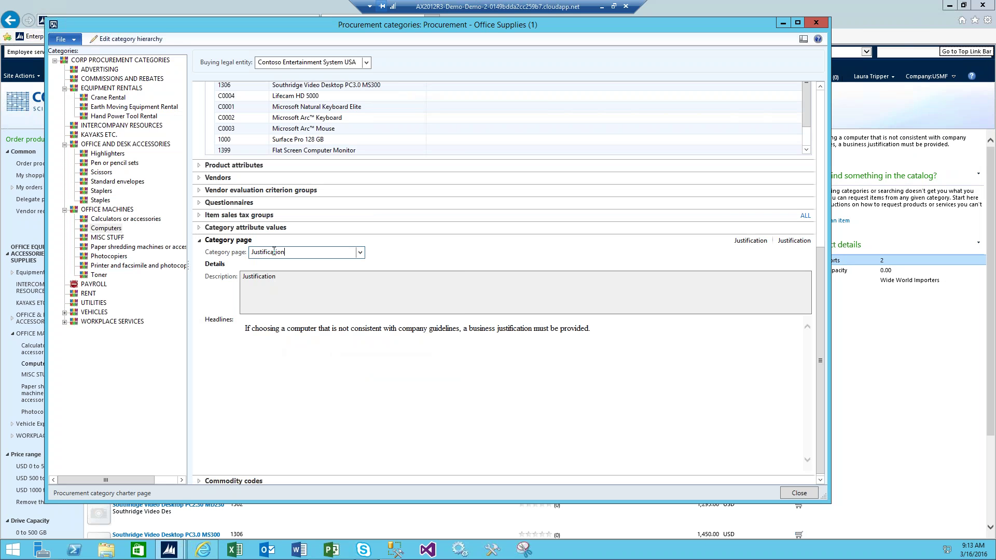
# Open the category hierarchy for editing and show the category pages of Computers under OFFICE MACHINES
pyautogui.click(146, 38)
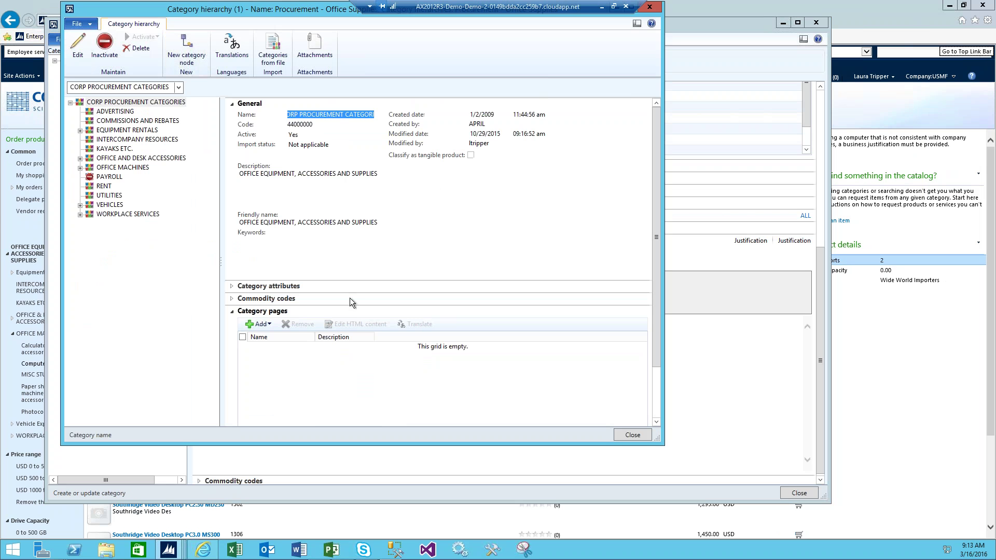
pyautogui.moveTo(657, 326); pyautogui.dragTo(655, 377)
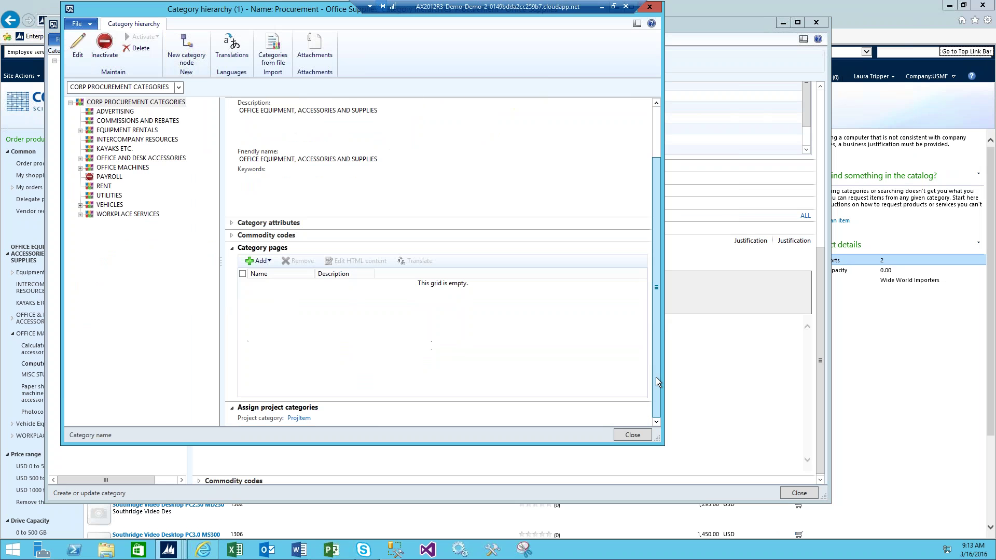
pyautogui.click(80, 167)
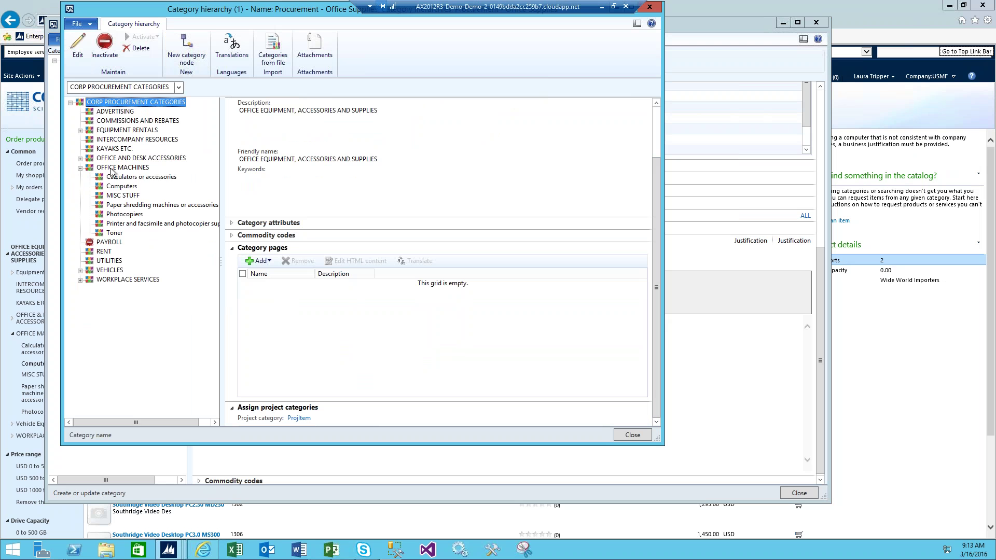
pyautogui.click(116, 187)
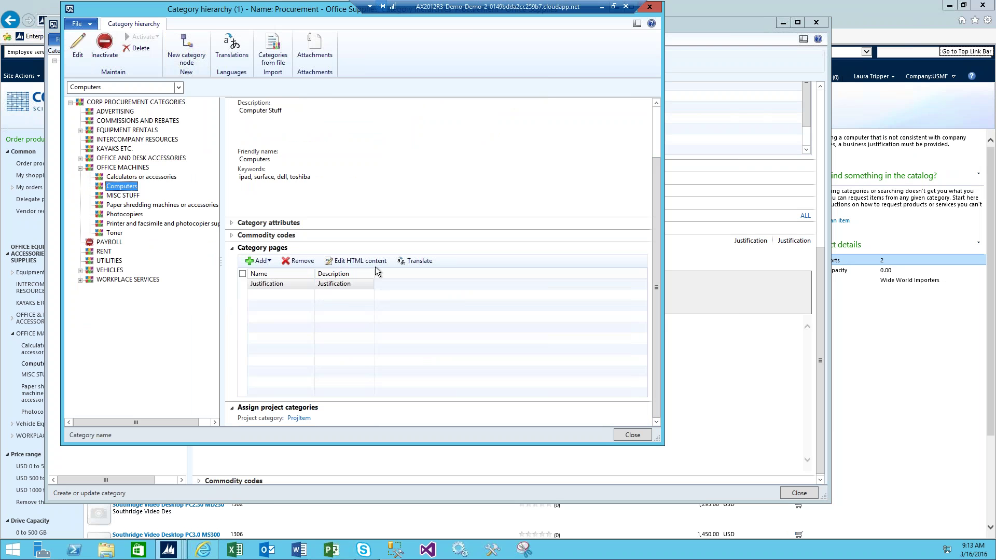
# Review the Justification page's content in the editor's normal, HTML and preview views, and close the editor and the category hierarchy
pyautogui.click(372, 263)
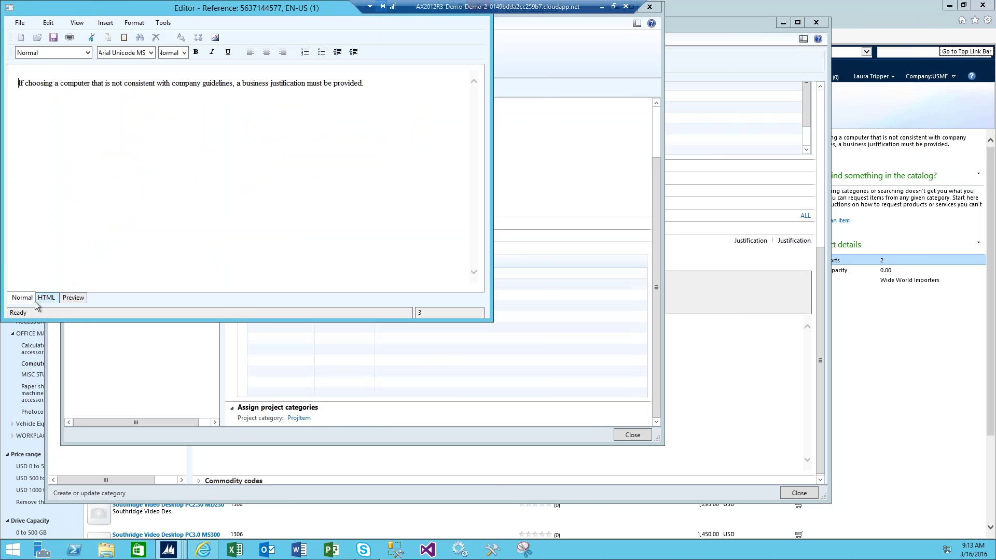
pyautogui.click(73, 298)
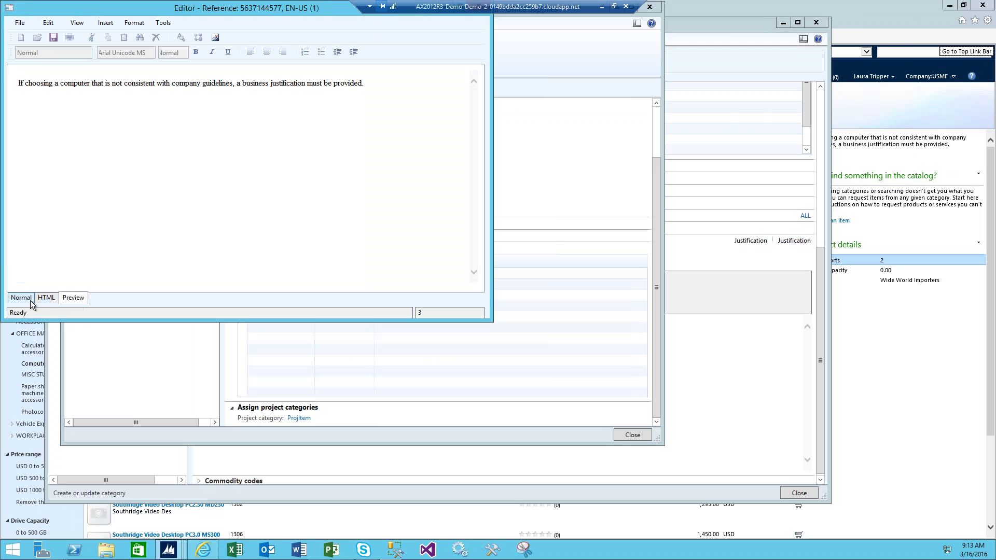
pyautogui.click(30, 298)
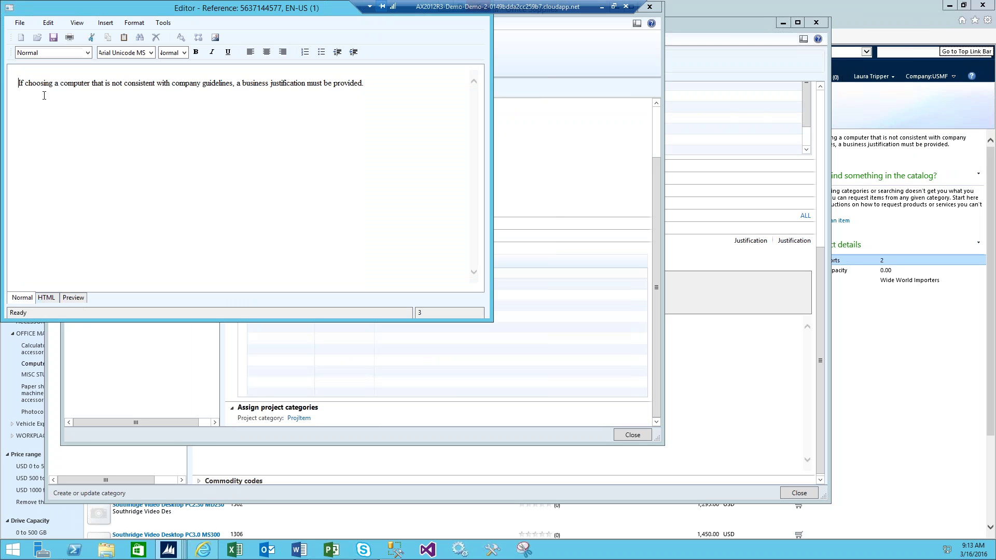
pyautogui.click(46, 298)
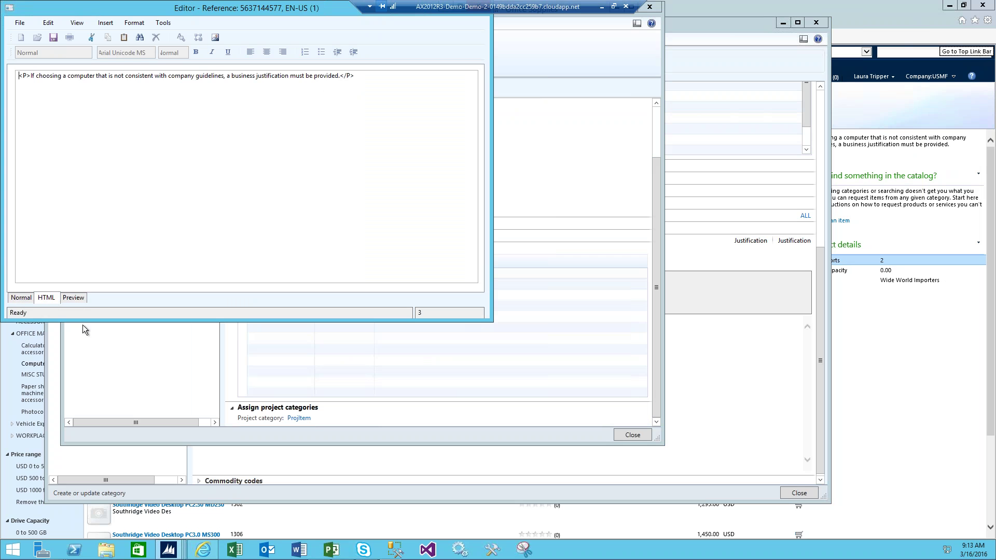
pyautogui.click(77, 299)
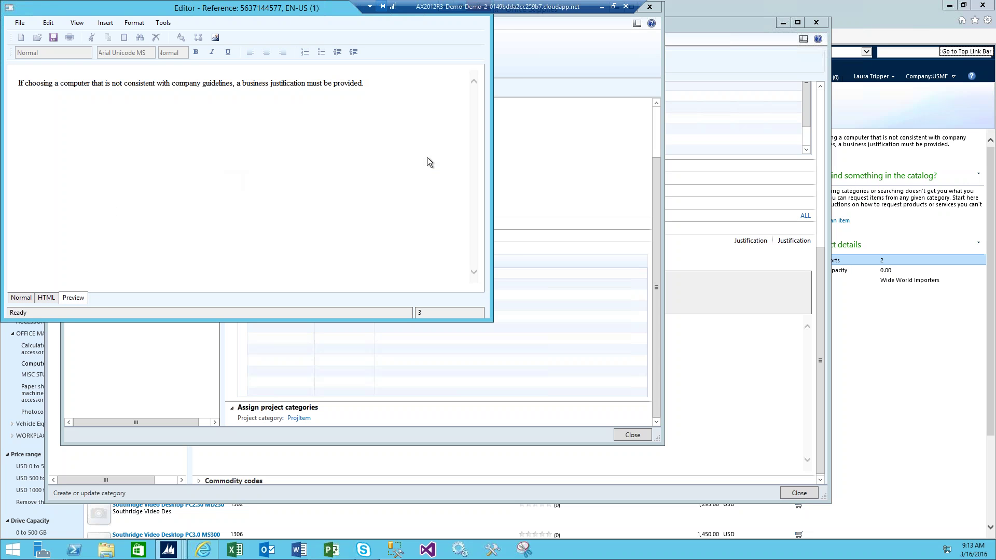
pyautogui.moveTo(285, 11); pyautogui.dragTo(379, 93)
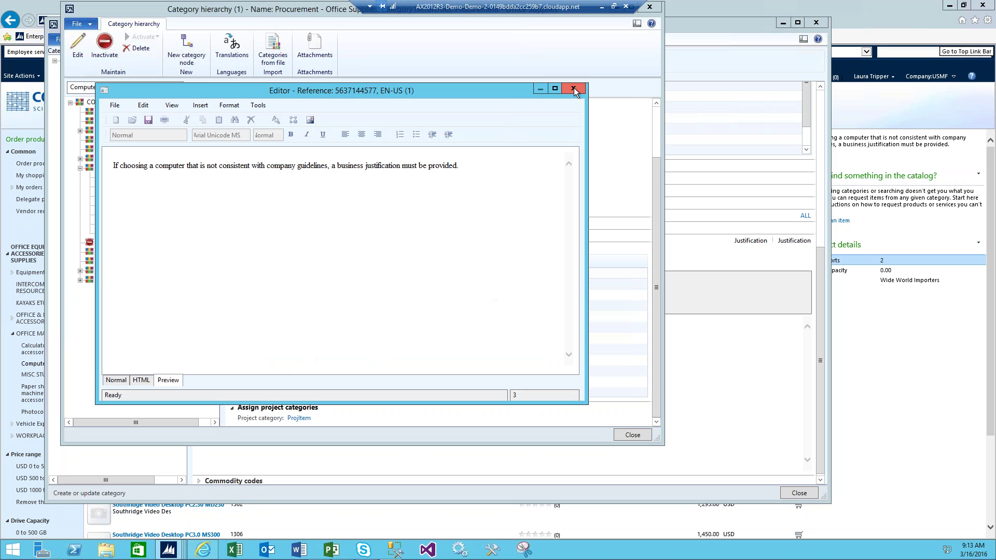
pyautogui.click(574, 88)
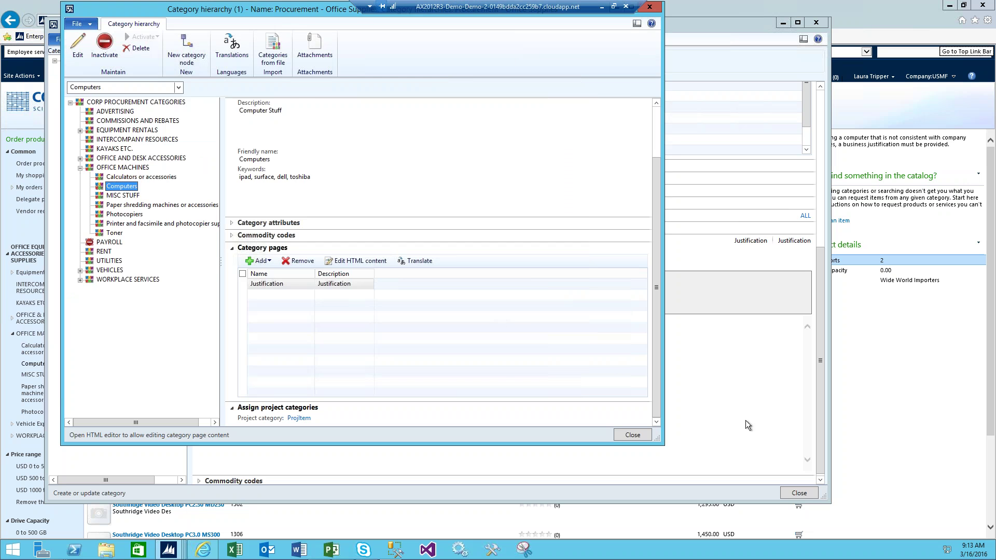
pyautogui.click(636, 438)
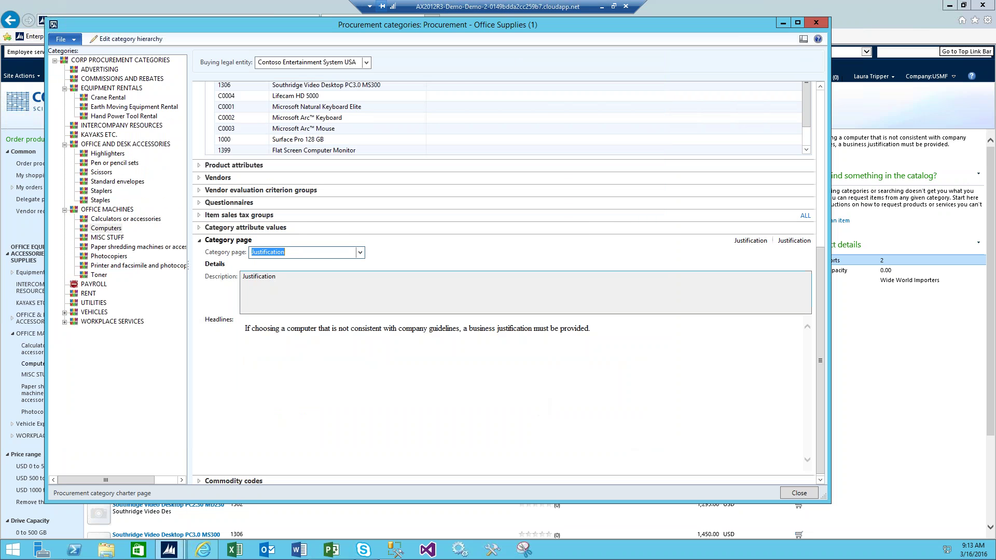
# Switch to the Employee services portal in Internet Explorer and highlight the business justification text on the Computers products page
pyautogui.click(861, 26)
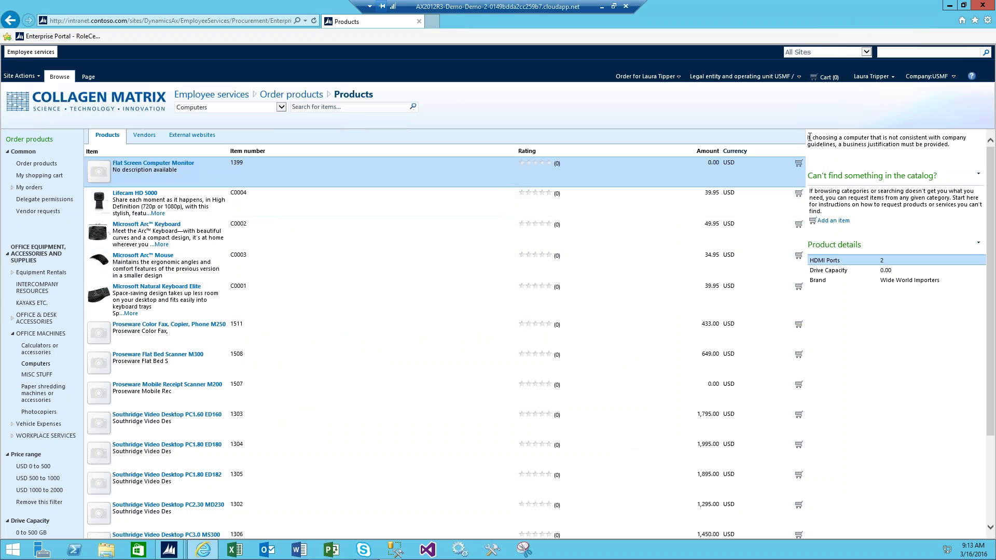
pyautogui.moveTo(807, 139); pyautogui.dragTo(954, 147)
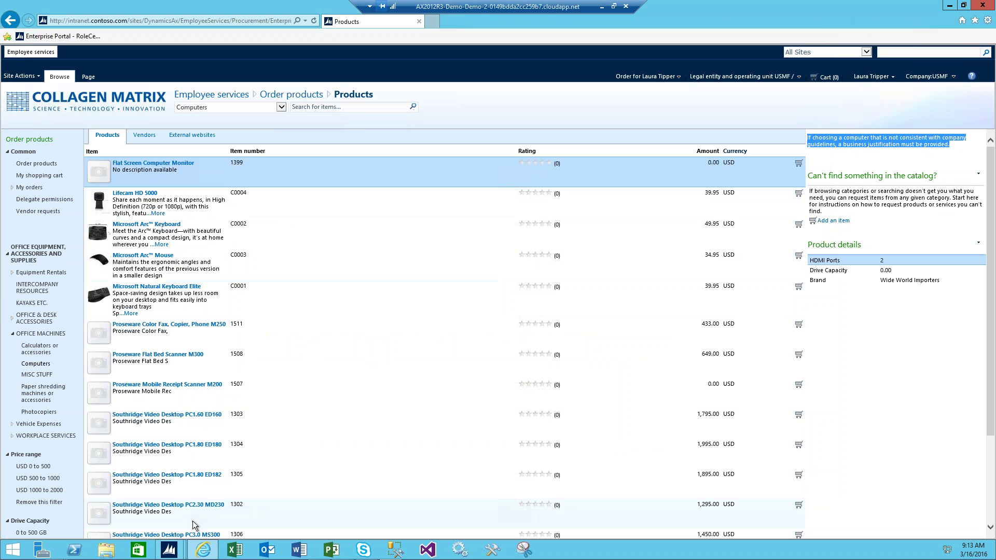
# Return to the Procurement categories window, collapse the Category page section and close the window
pyautogui.click(167, 554)
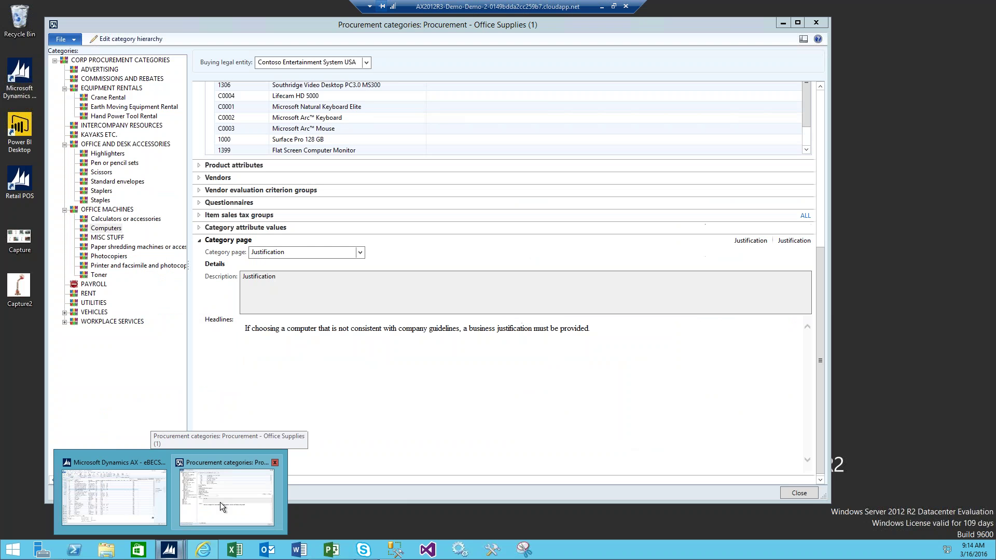
pyautogui.click(220, 502)
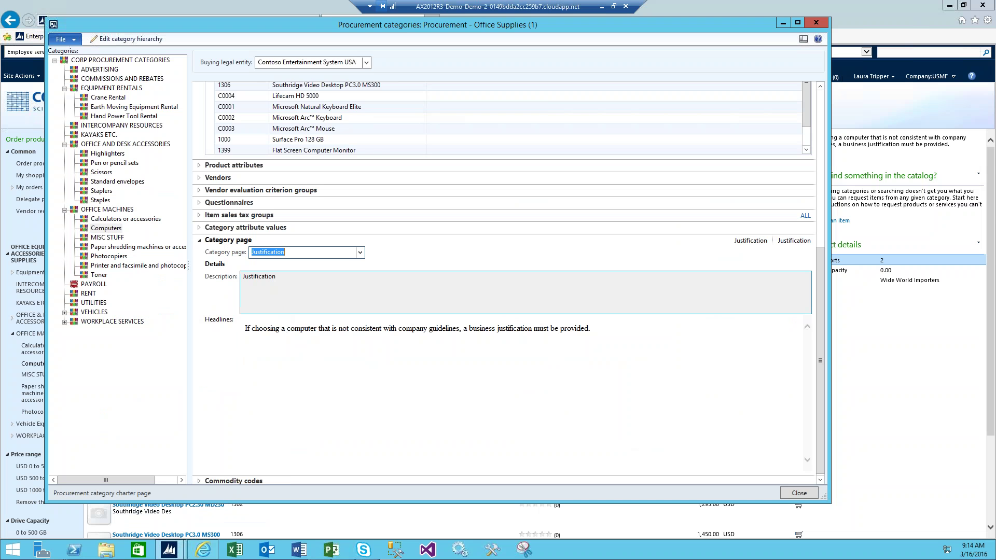
pyautogui.click(200, 241)
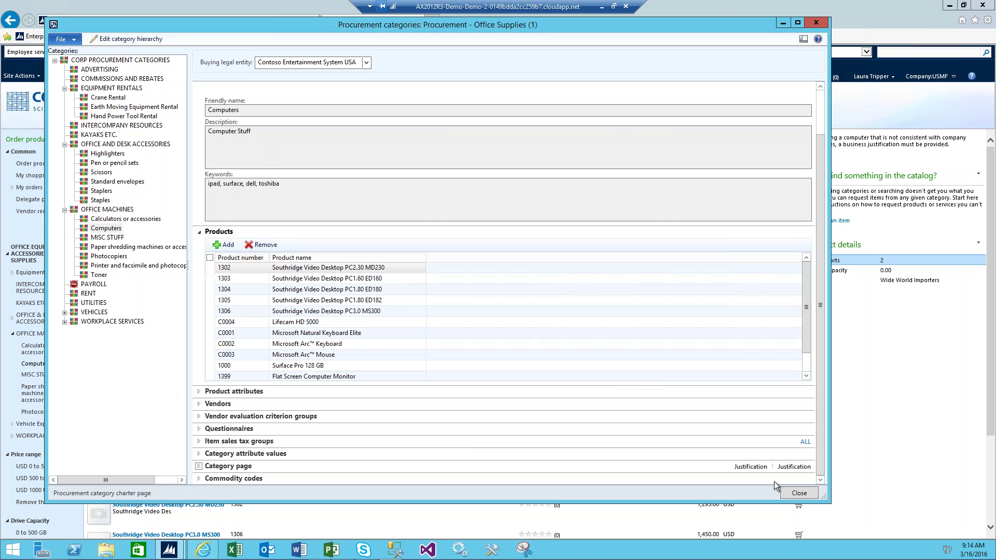
pyautogui.click(800, 493)
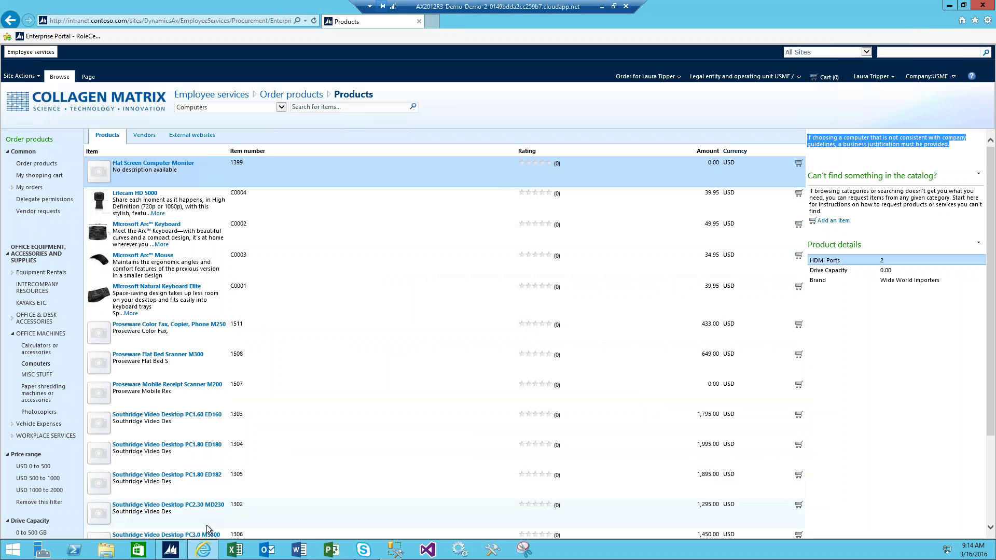
# Switch to the PowerPoint presentation, advance to the Create Procurement Catalog slide, and return to the remote desktop
pyautogui.click(318, 551)
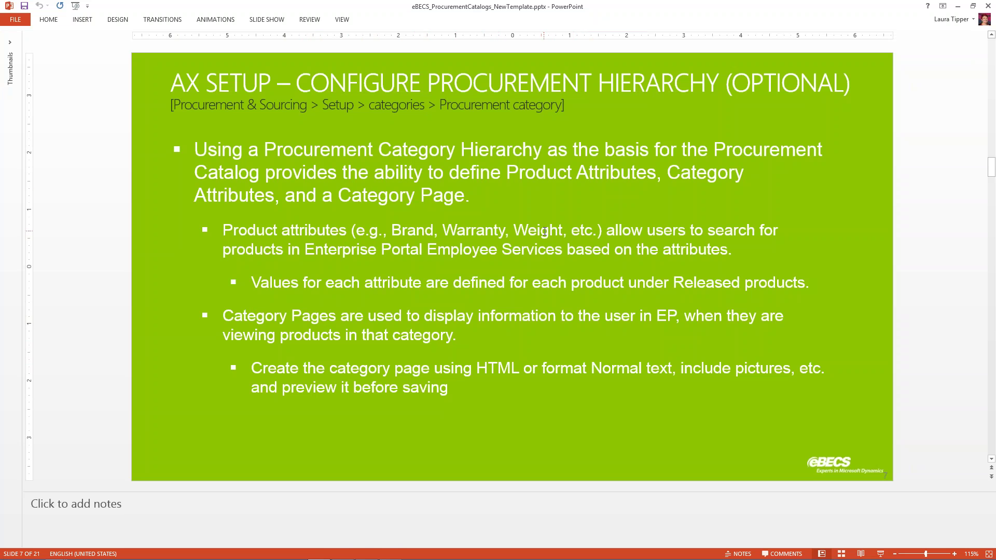
pyautogui.scroll(-3, 544, 232)
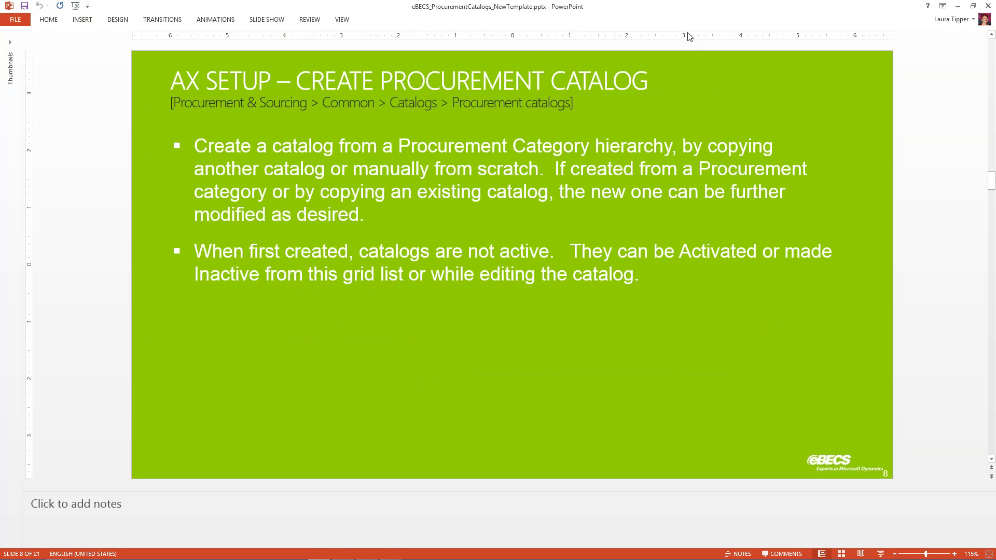
pyautogui.moveTo(259, 557)
pyautogui.click(390, 553)
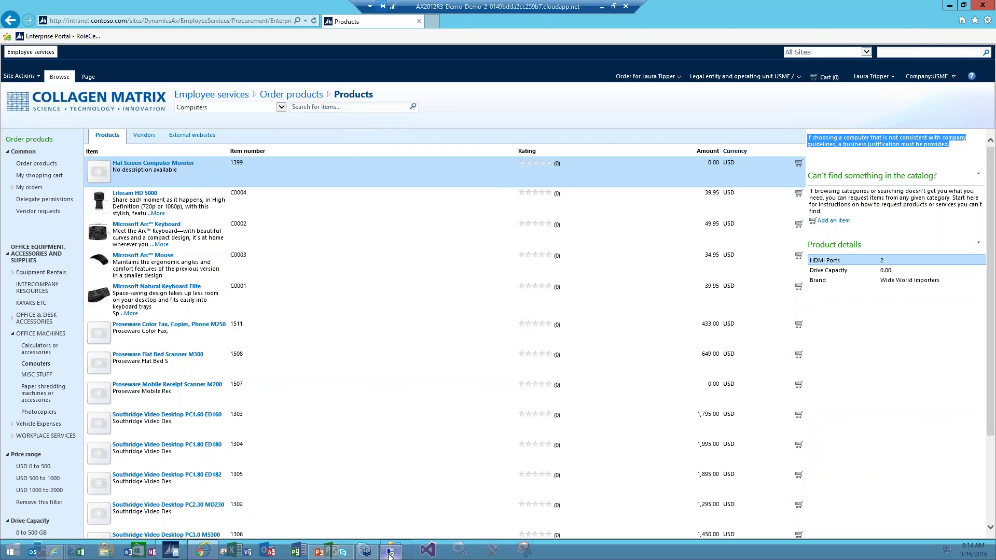
# Switch to Dynamics AX and open the Procurement catalogs list in the Procurement and sourcing module
pyautogui.click(170, 550)
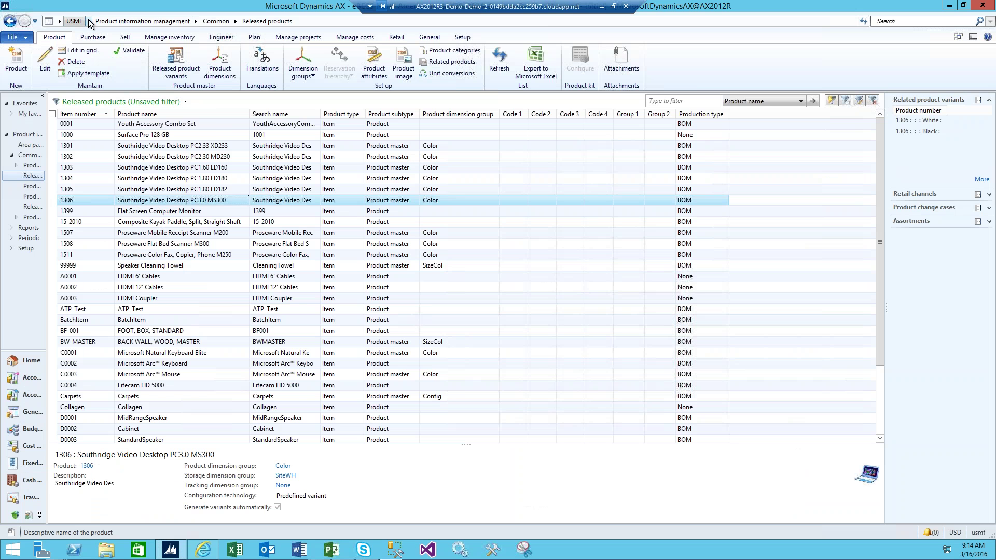
pyautogui.click(88, 20)
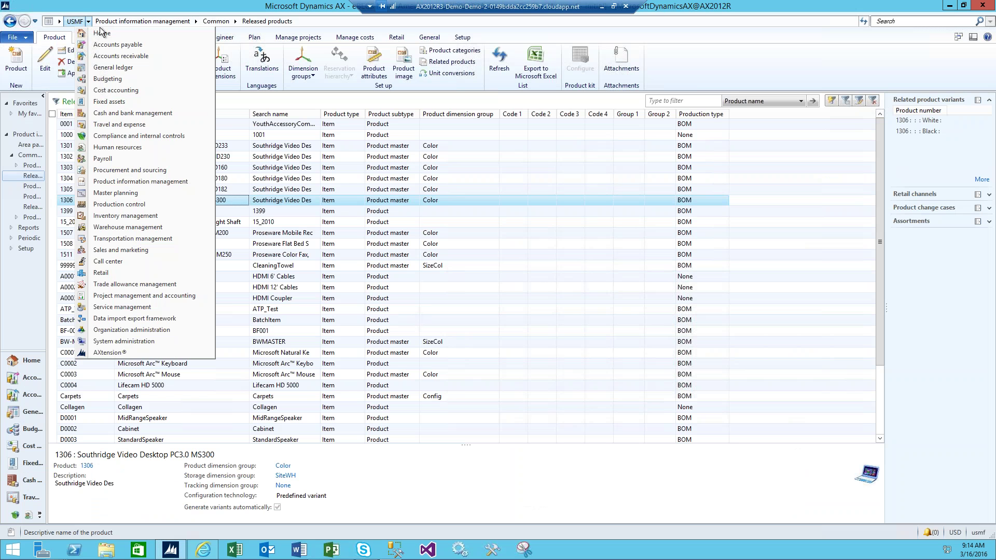
pyautogui.click(122, 173)
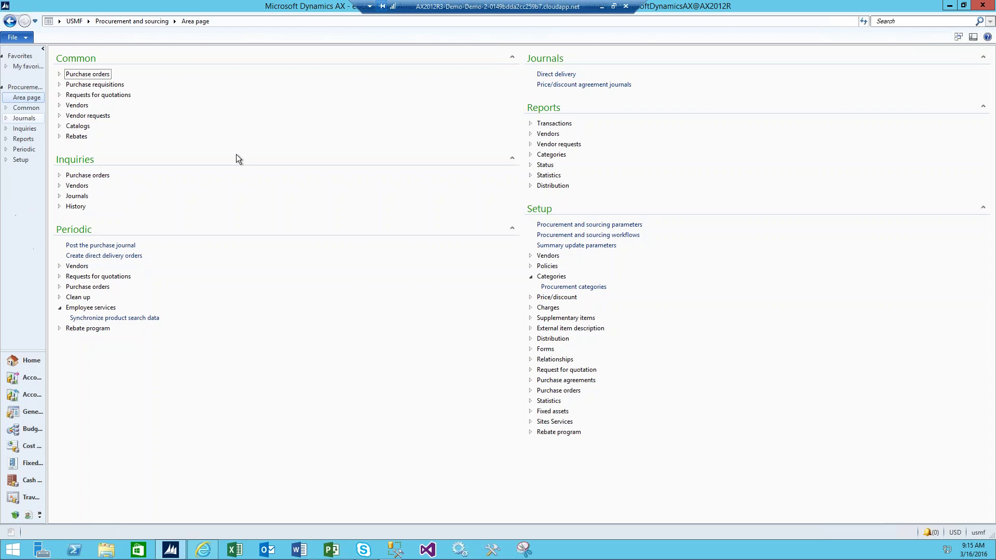
pyautogui.click(59, 127)
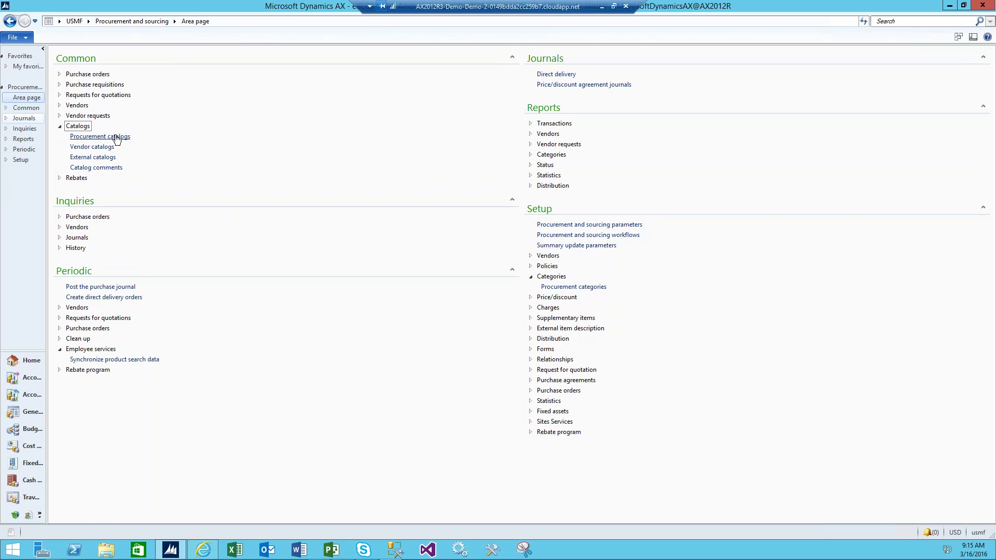
pyautogui.click(116, 138)
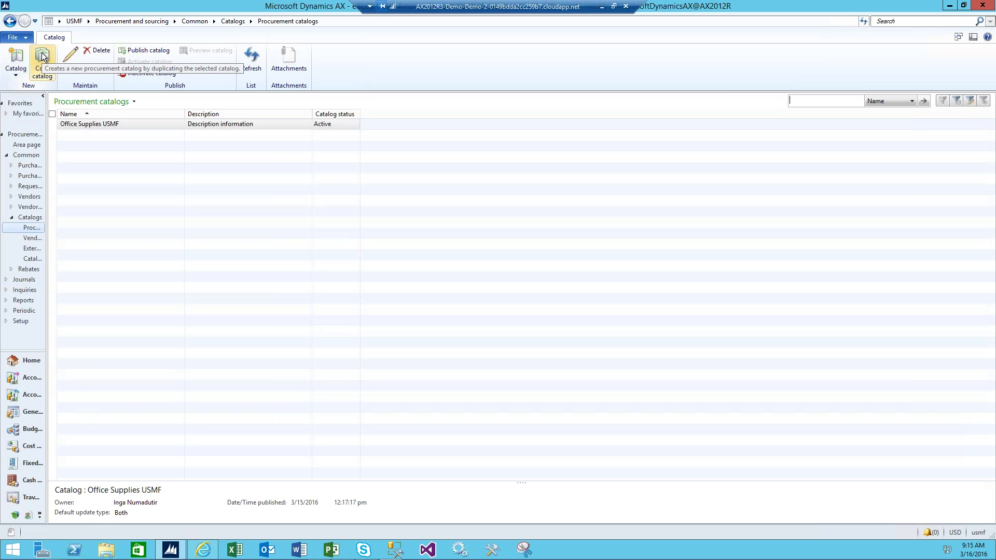
# View the options for creating a new procurement catalog and cancel without creating one
pyautogui.click(14, 65)
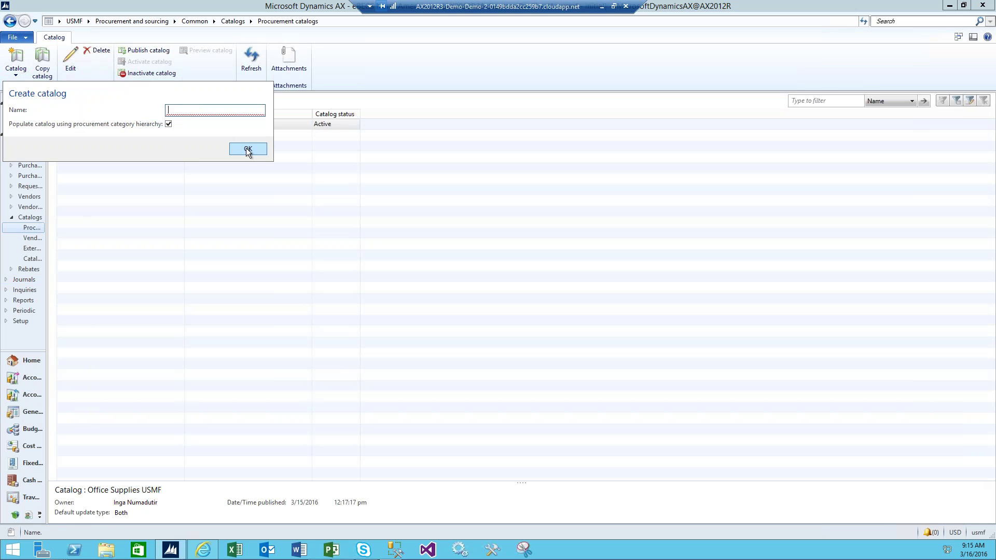
pyautogui.press('Escape')
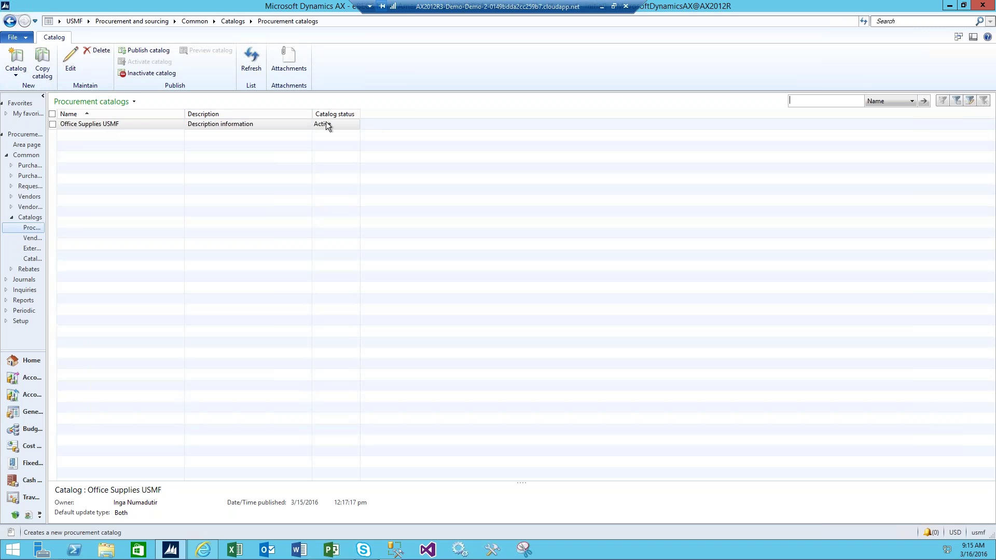
# Open the Office Supplies USMF catalog in a maximized window and expand its OFFICE MACHINES and OFFICE AND DESK ACCESSORIES categories
pyautogui.doubleClick(107, 125)
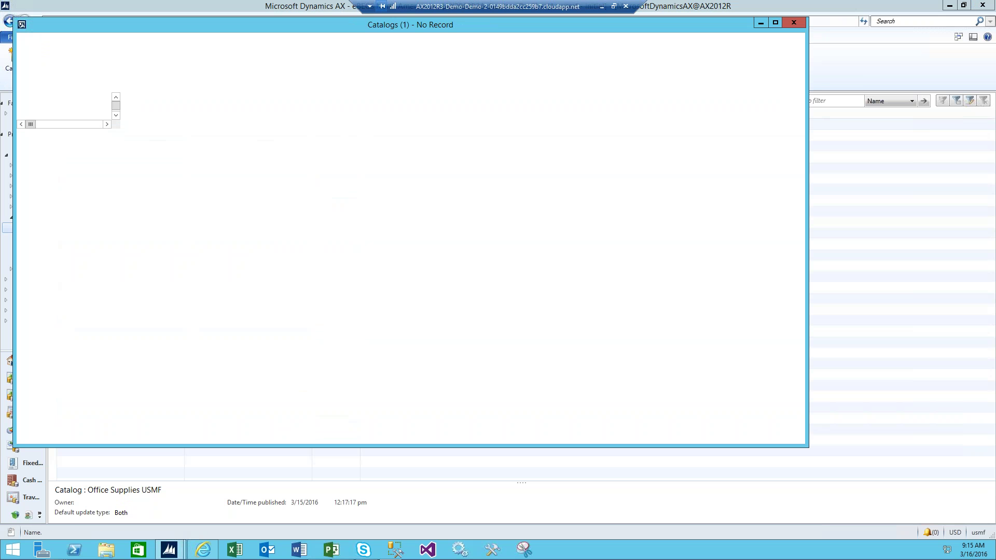
pyautogui.doubleClick(200, 26)
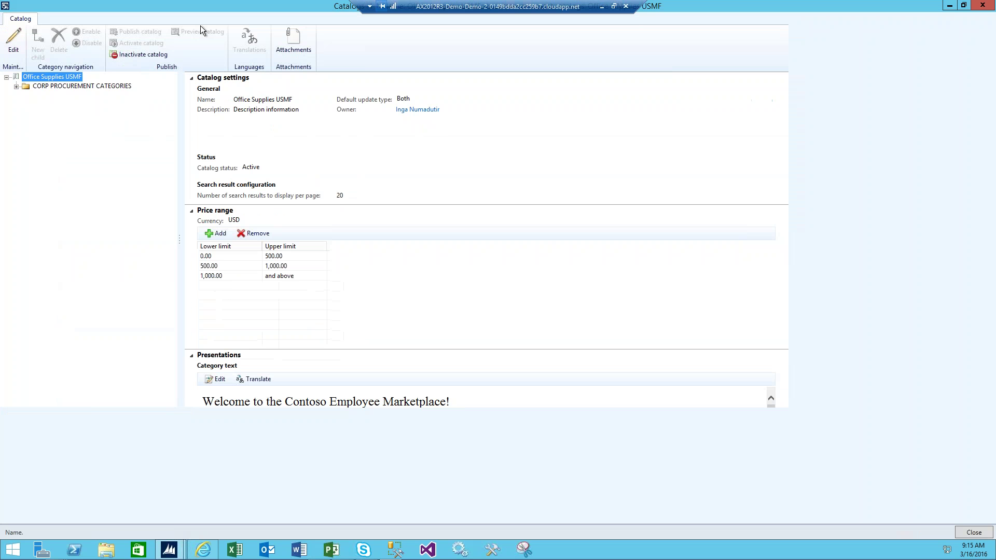
pyautogui.click(17, 87)
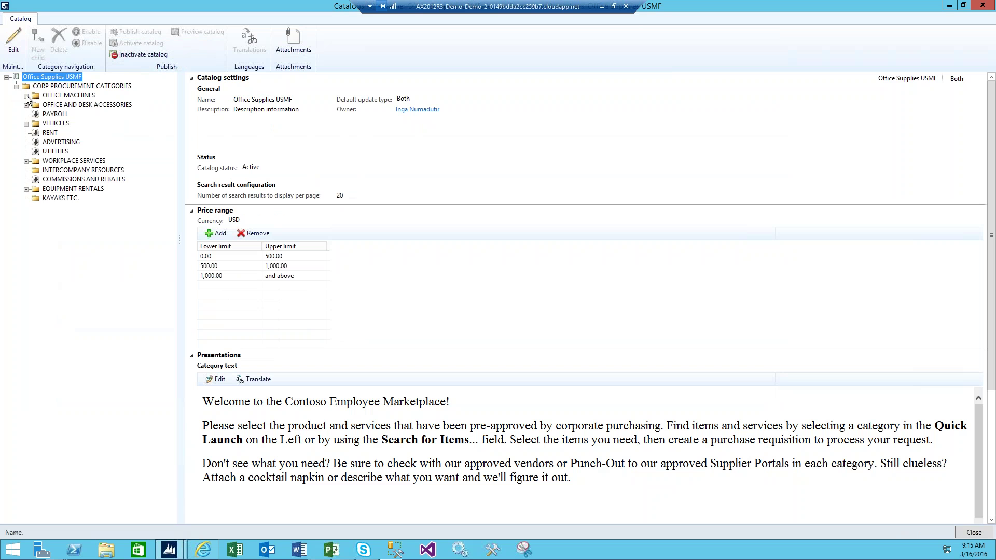
pyautogui.click(26, 105)
pyautogui.click(26, 96)
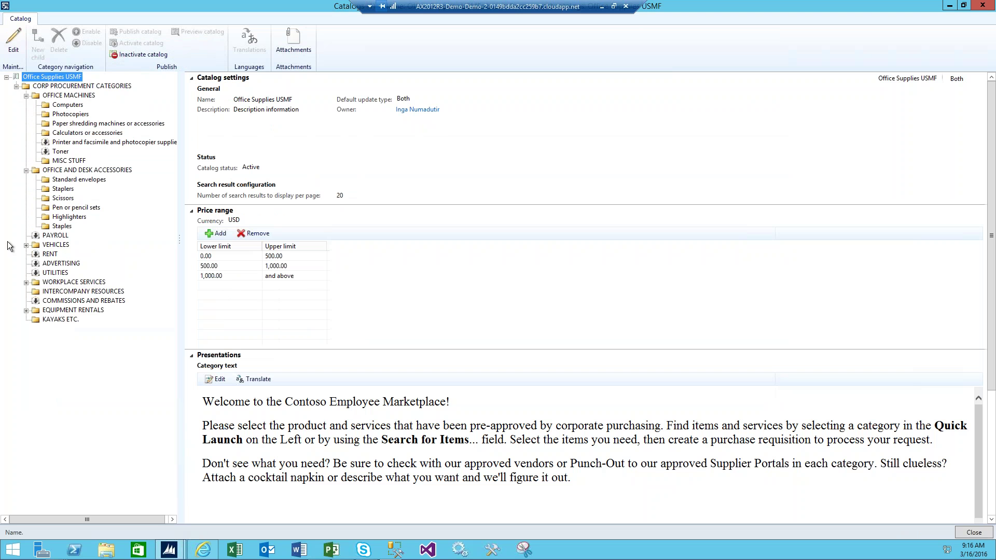
# Expand the VEHICLES and WORKPLACE SERVICES categories and compare the settings of Computers, Paper shredding machines, and Printer and facsimile supplies
pyautogui.click(26, 245)
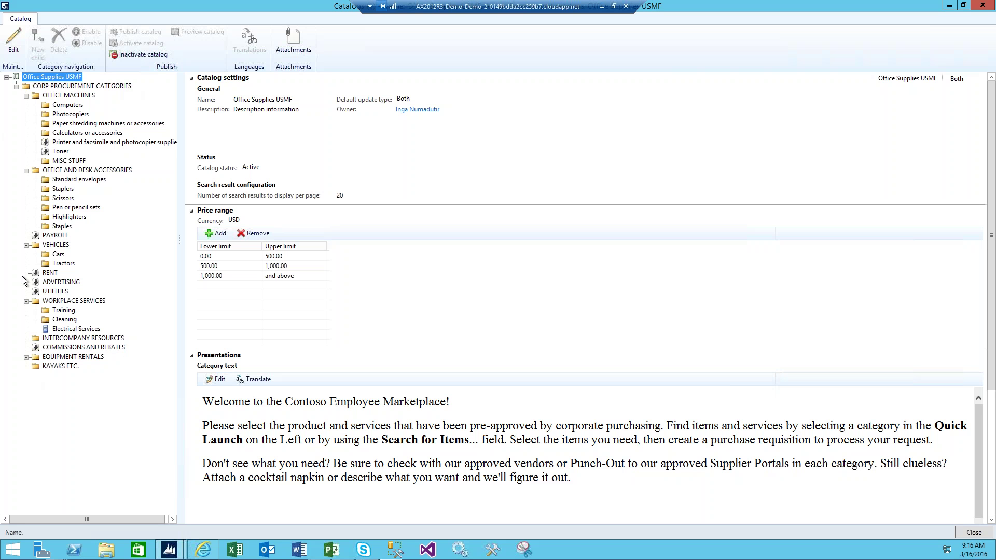
pyautogui.click(68, 106)
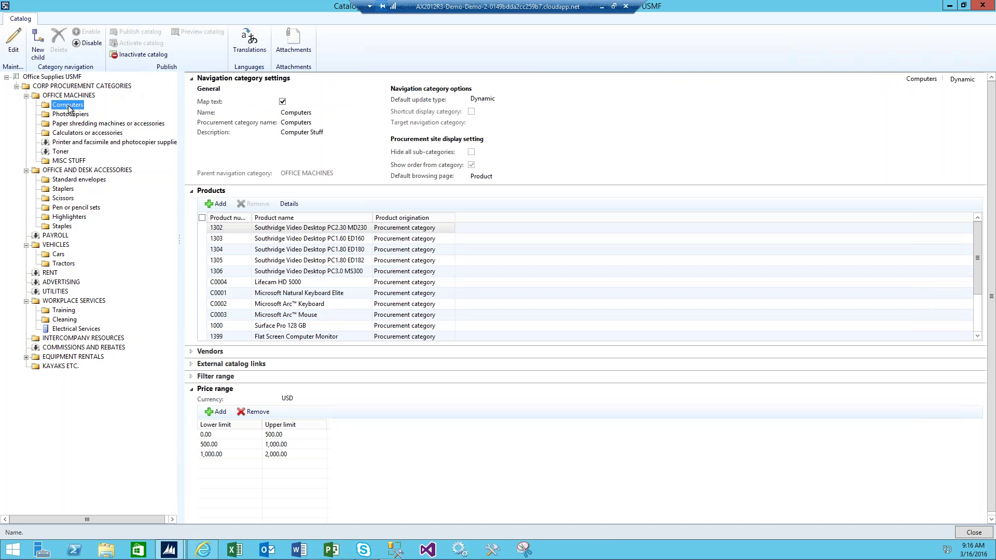
pyautogui.click(79, 143)
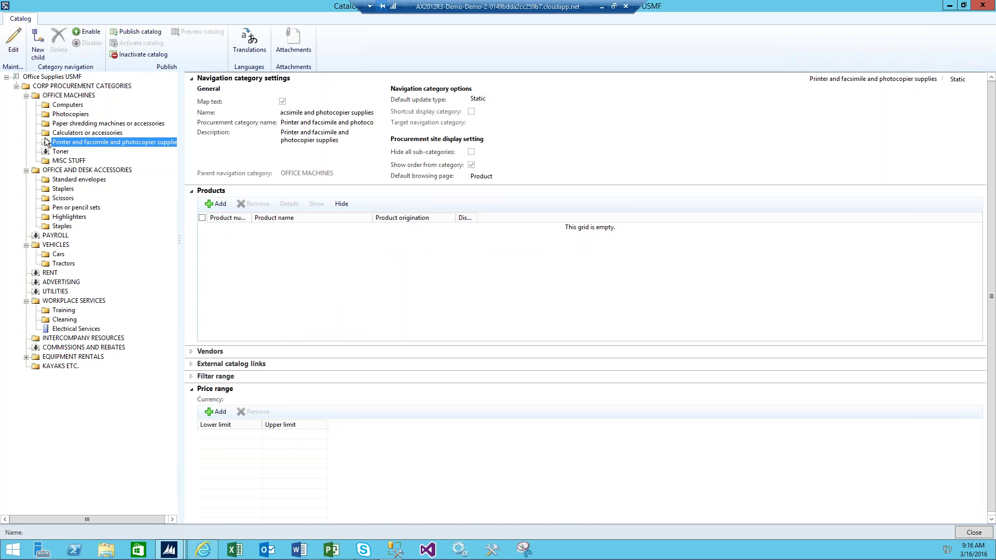
pyautogui.click(75, 124)
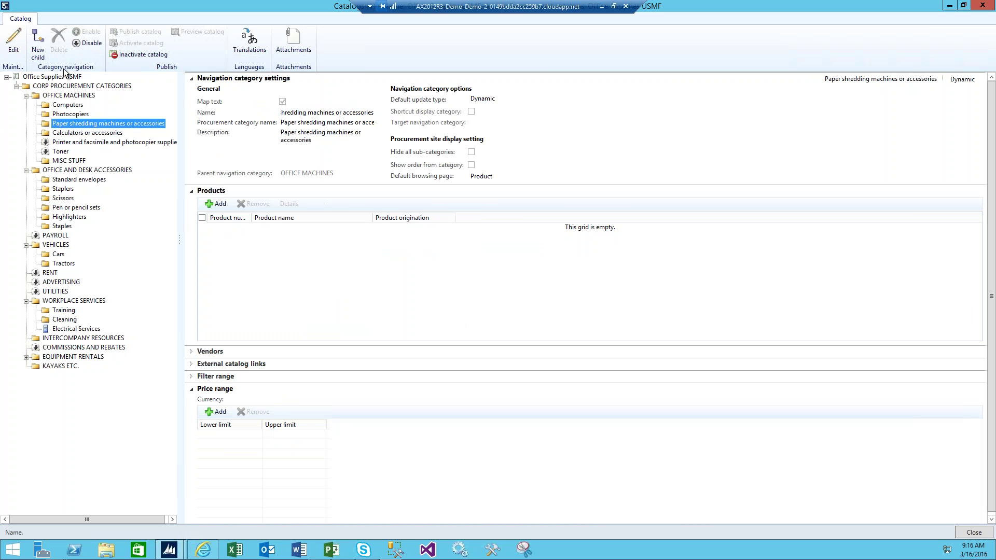
pyautogui.click(61, 144)
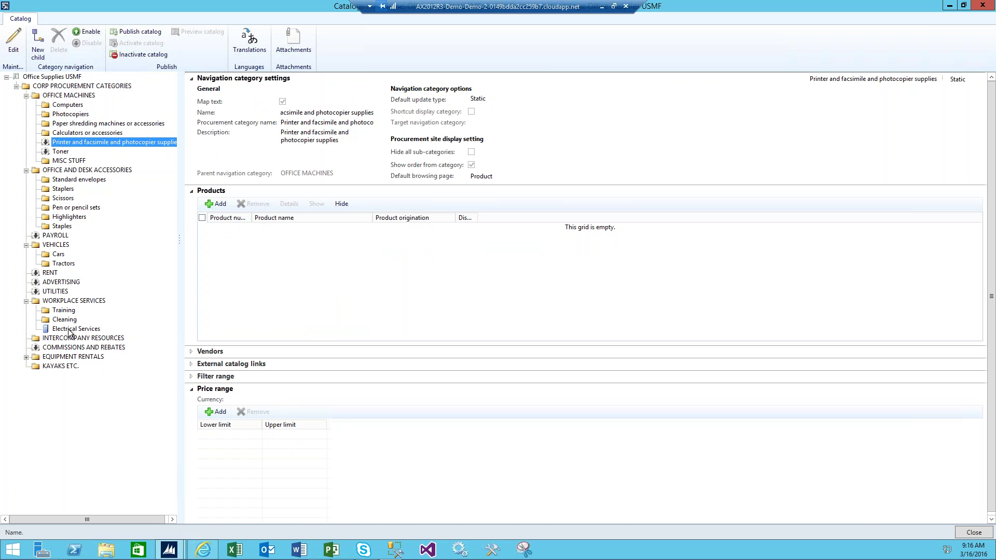
# View the WORKPLACE SERVICES and Electrical Services navigation category settings, and expand the EQUIPMENT RENTALS category
pyautogui.click(75, 302)
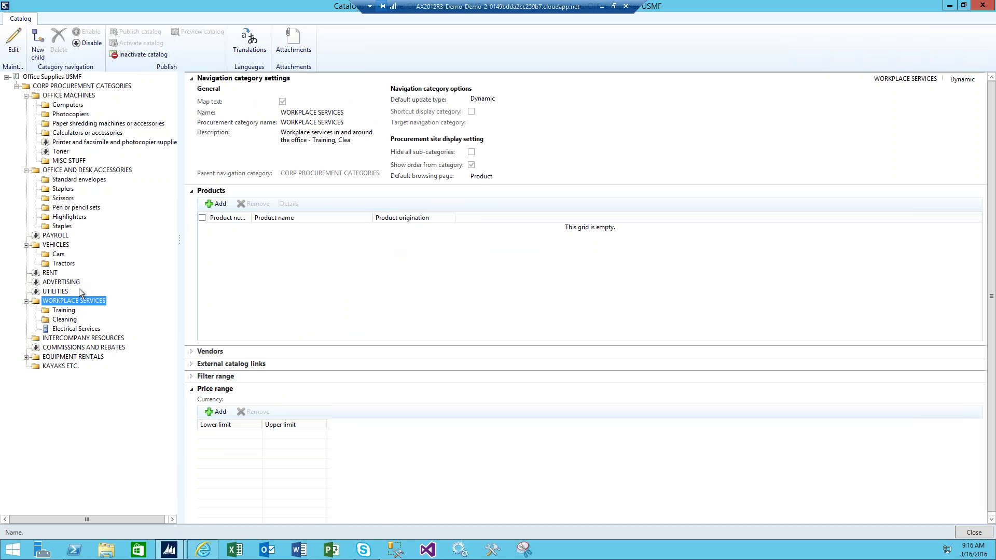
pyautogui.click(73, 330)
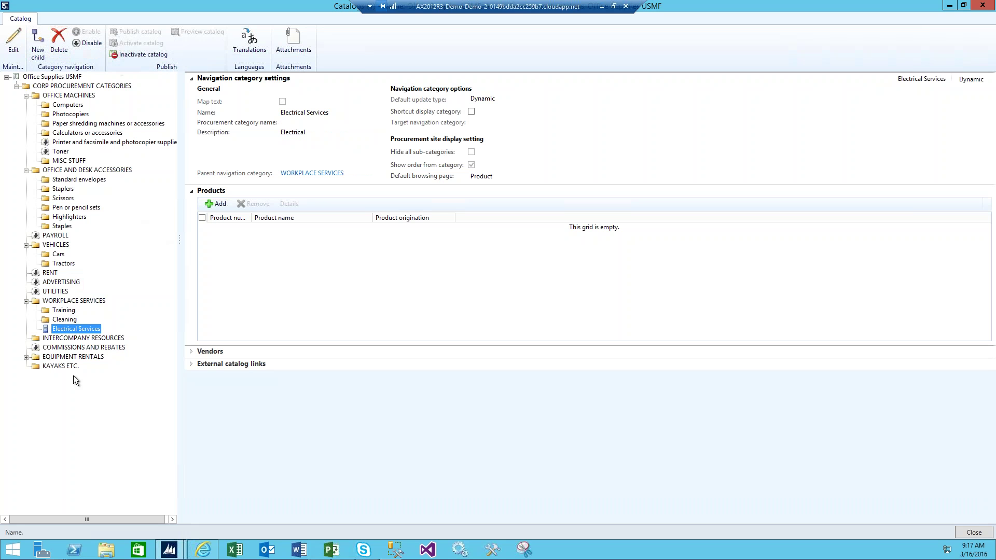
pyautogui.click(26, 357)
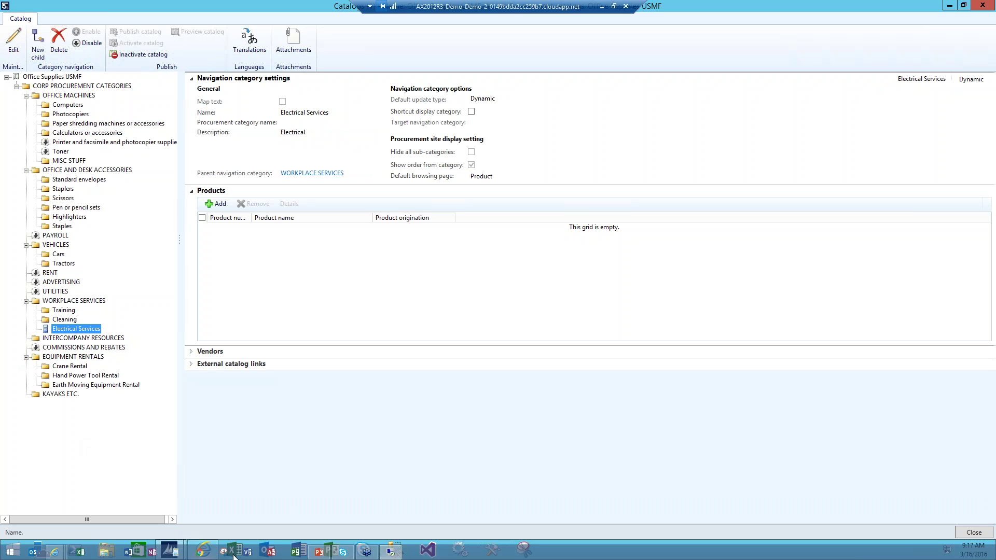
# Switch to the PowerPoint presentation, advance to the Configure Top-Level Catalog Settings slide, and return to the remote desktop
pyautogui.click(317, 554)
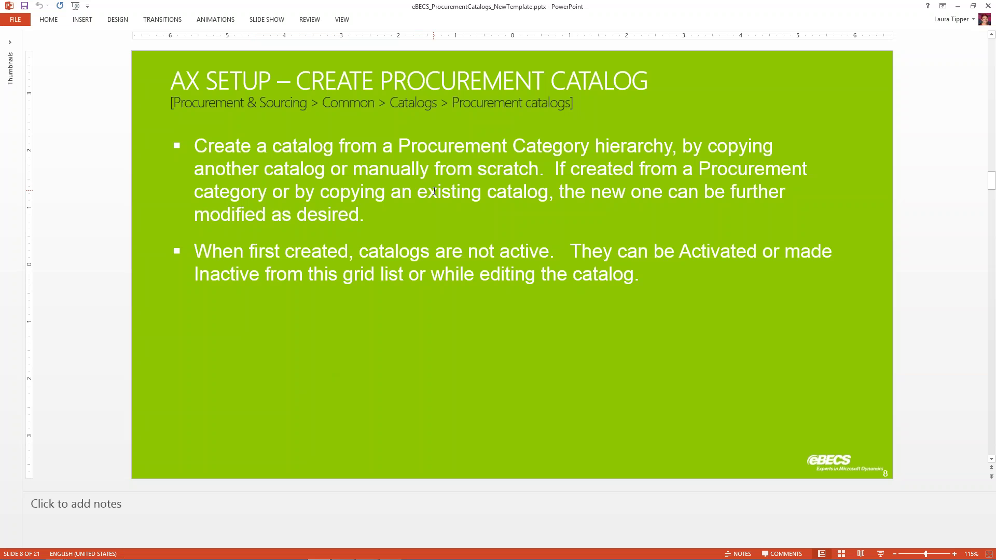
pyautogui.scroll(-1, 435, 192)
pyautogui.scroll(-2, 460, 230)
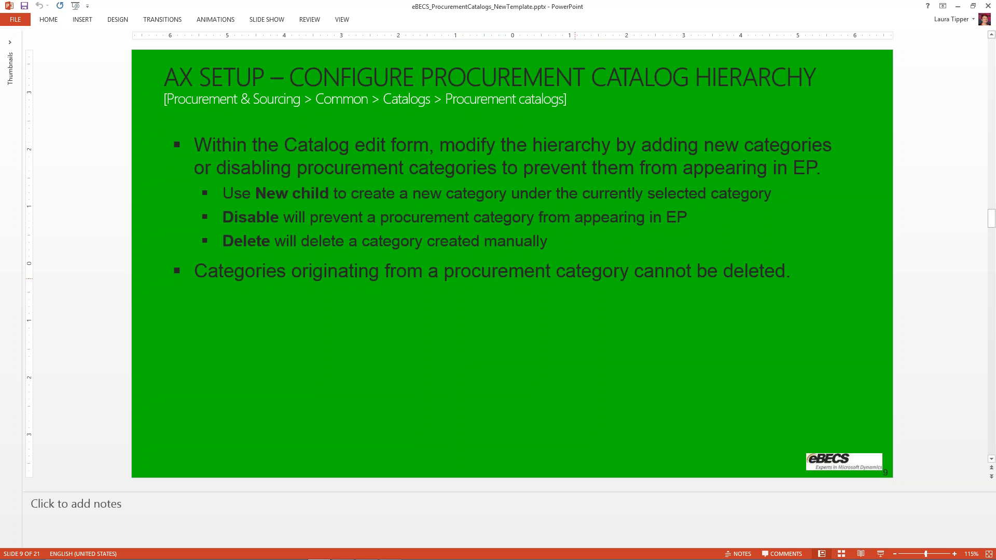
pyautogui.scroll(-1, 575, 278)
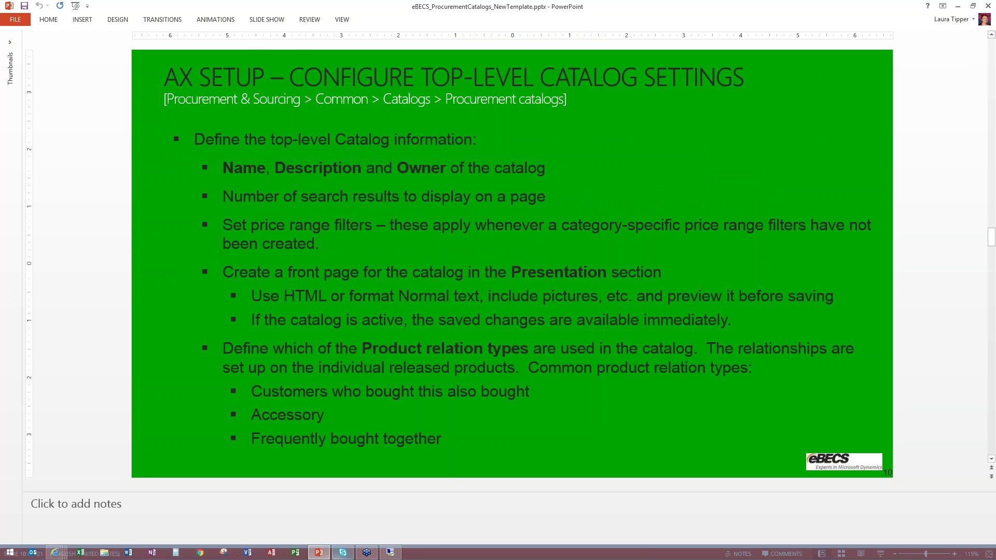
pyautogui.click(392, 554)
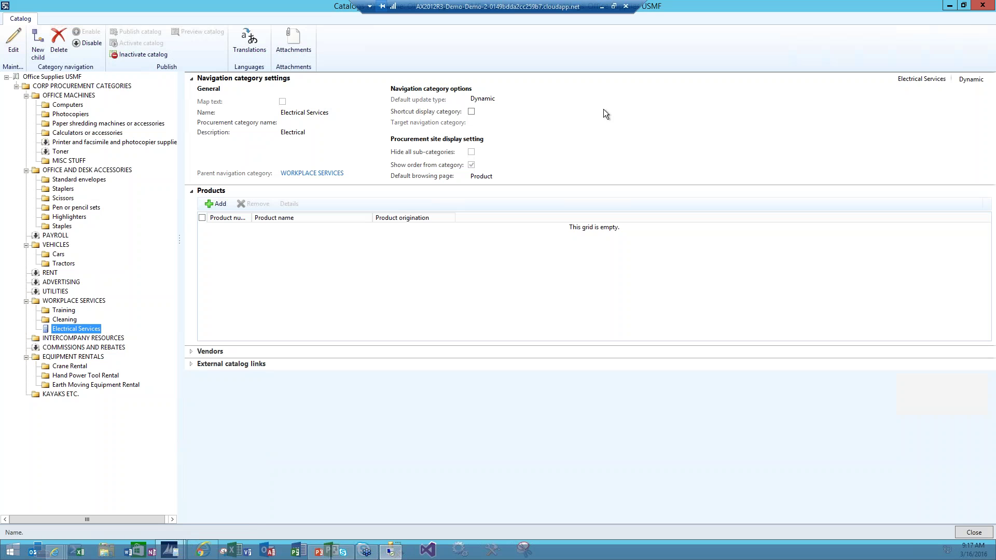
# Put the top-level Office Supplies USMF catalog settings in edit mode and choose Both as the default update type
pyautogui.click(40, 77)
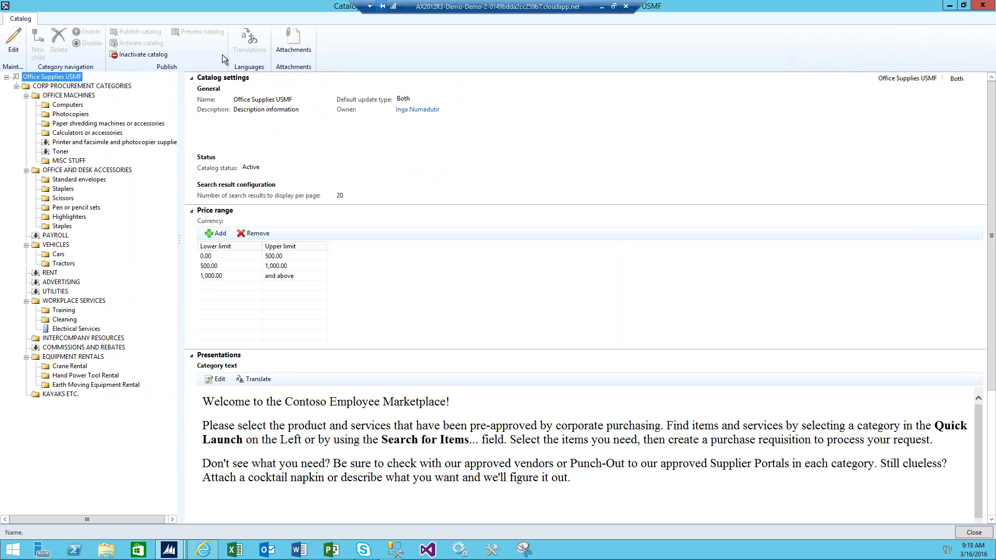
pyautogui.click(13, 42)
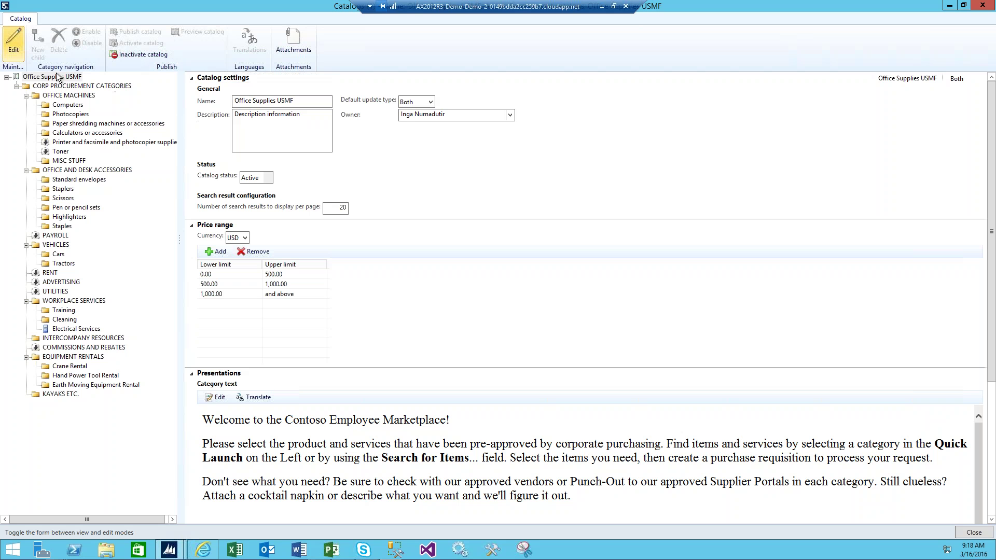
pyautogui.click(429, 103)
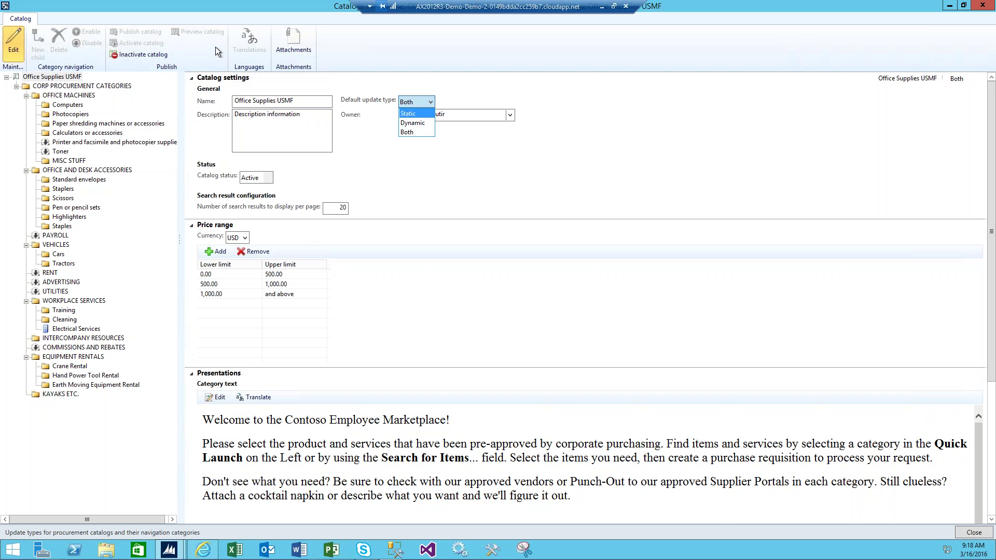
pyautogui.press('Down')
pyautogui.press('Down')
pyautogui.click(406, 133)
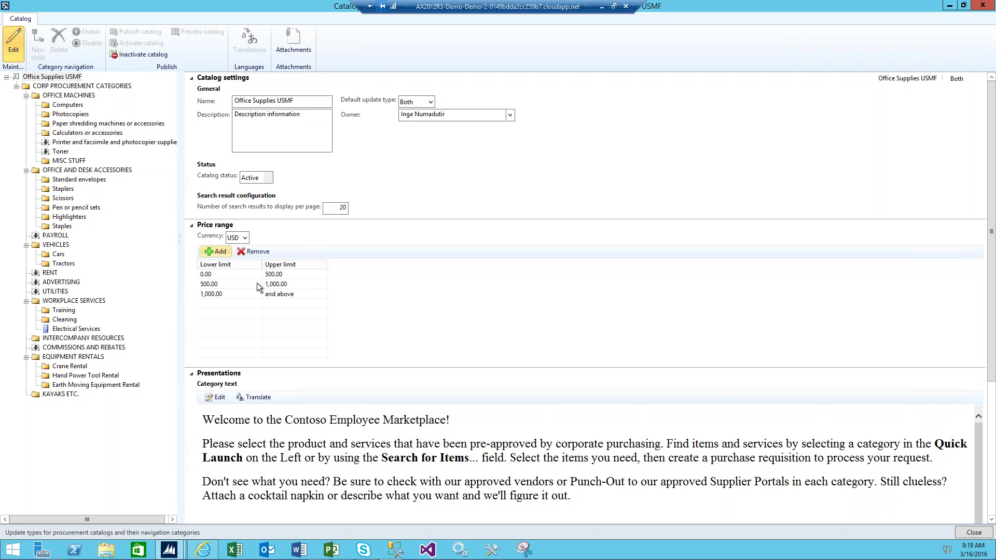
# Delete the catalog's price range with a lower limit of 1,000.00 and no upper limit
pyautogui.click(216, 295)
pyautogui.click(258, 253)
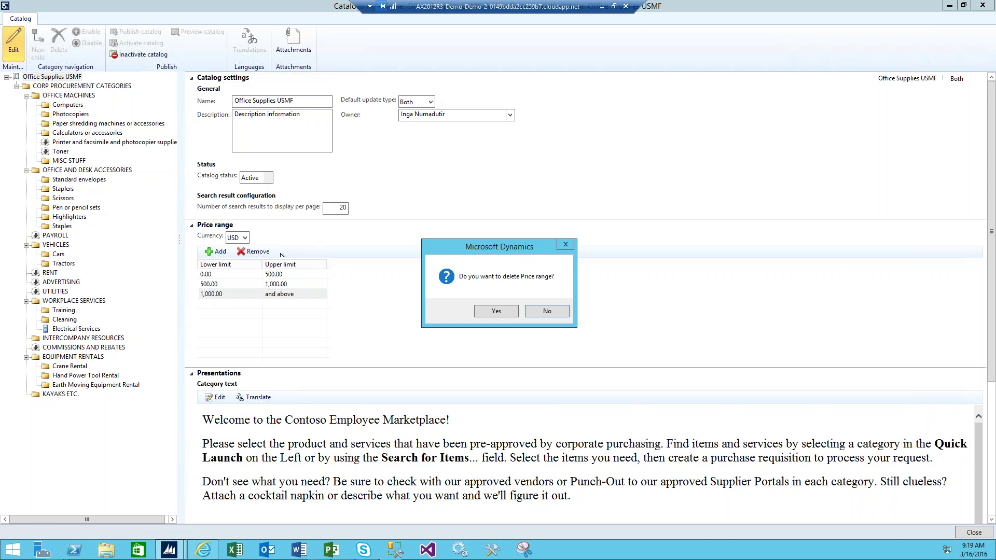
pyautogui.click(506, 313)
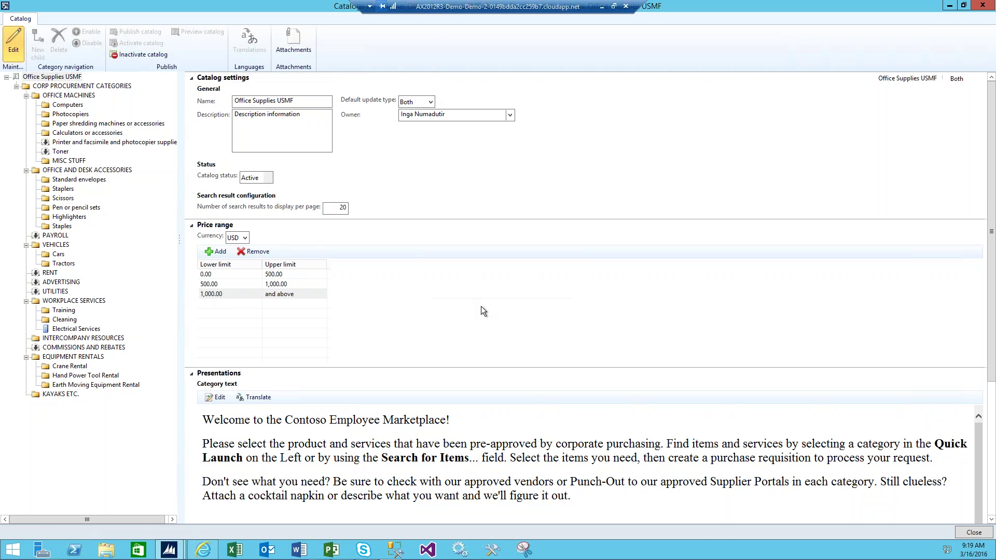
# Add a catalog price range with a lower limit of 1000 and an upper limit of 2000
pyautogui.click(214, 252)
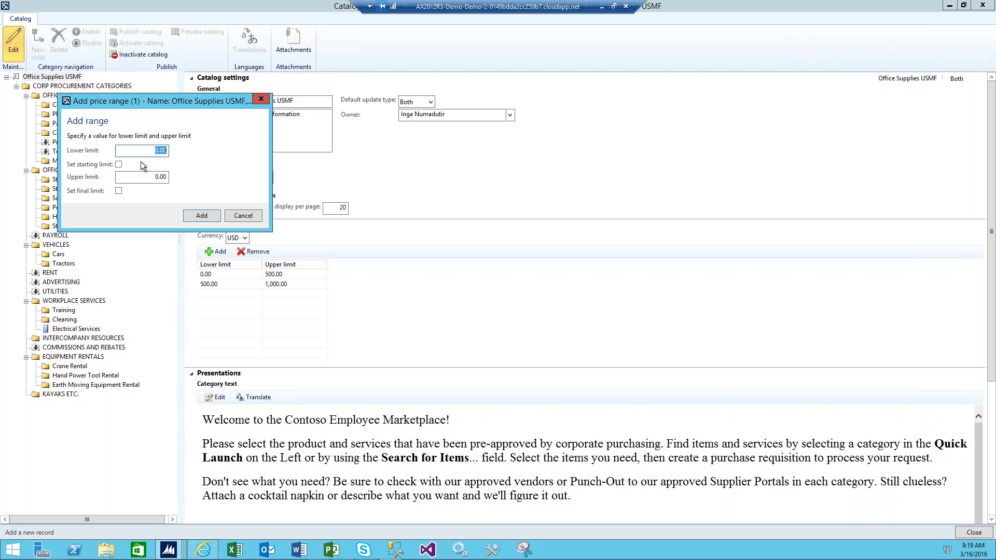
pyautogui.write('1000')
pyautogui.press('Tab')
pyautogui.press('Tab')
pyautogui.write('2000')
pyautogui.click(191, 214)
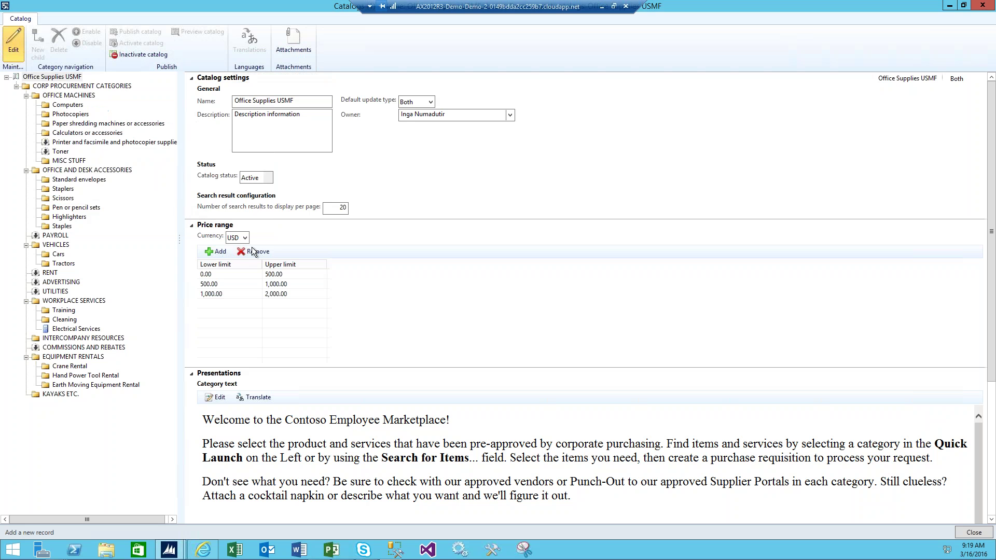
# Add a final catalog price range from 2,000 and above
pyautogui.click(216, 251)
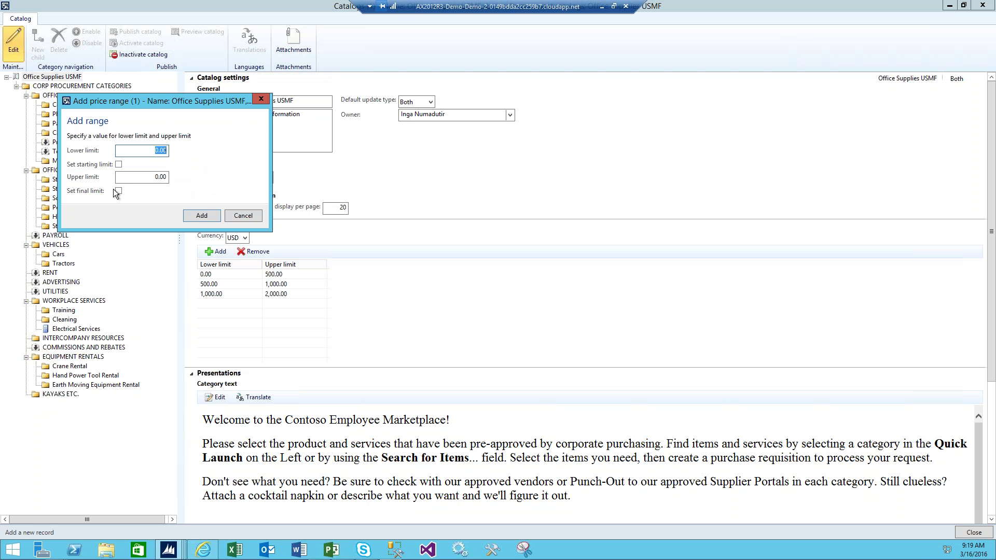
pyautogui.write('2,0')
pyautogui.write('000')
pyautogui.click(116, 191)
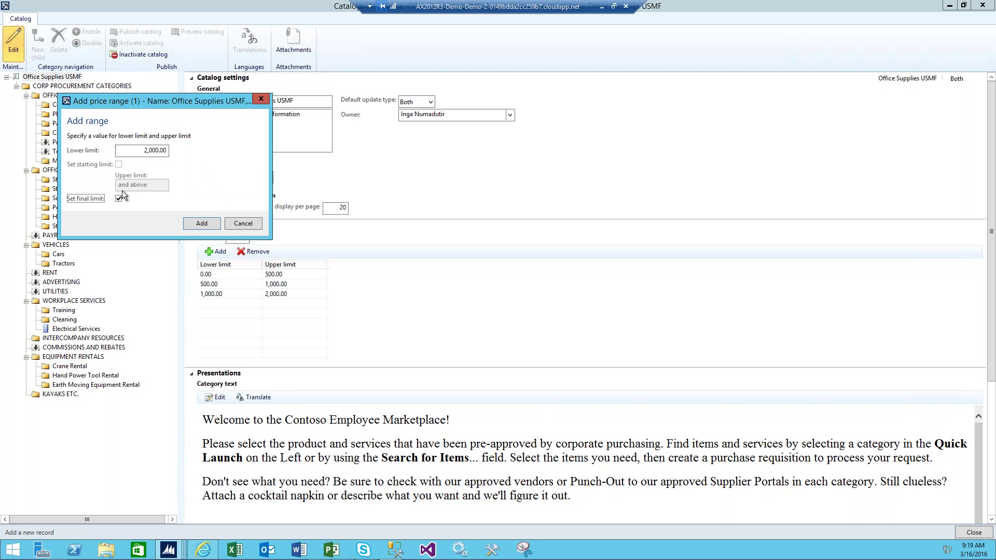
pyautogui.click(202, 224)
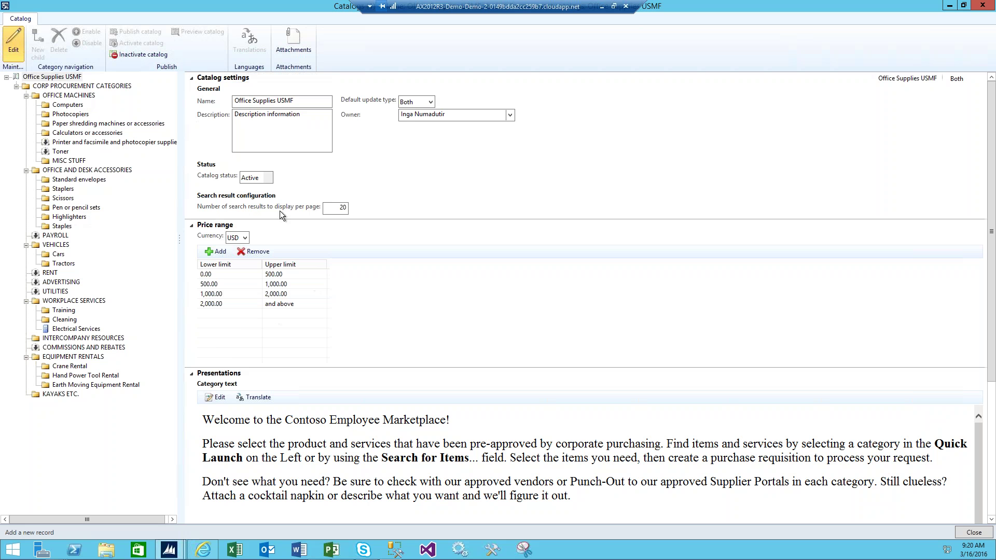
# Collapse the price ranges, view the Order products welcome page in the Internet Explorer portal, and return to the catalog in Dynamics AX
pyautogui.click(192, 226)
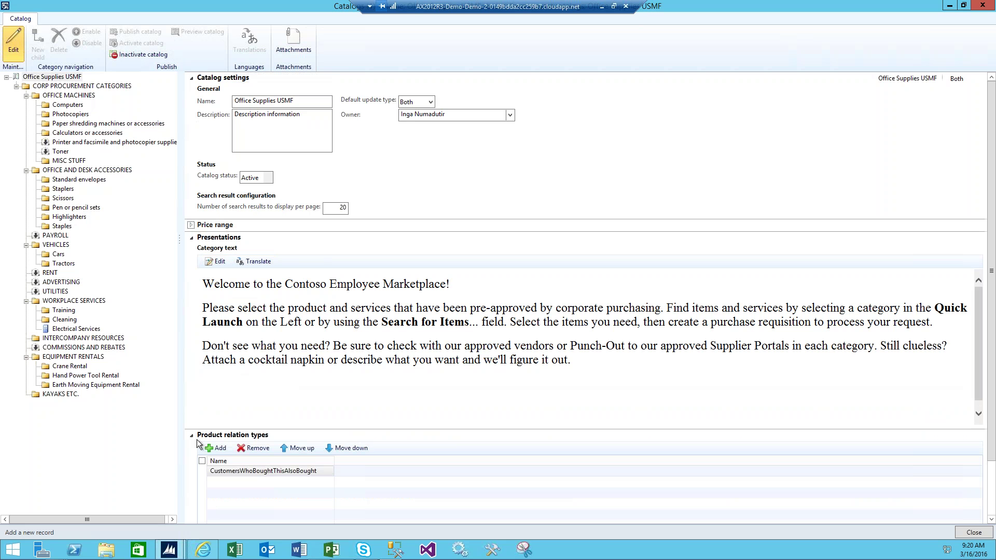
pyautogui.click(204, 549)
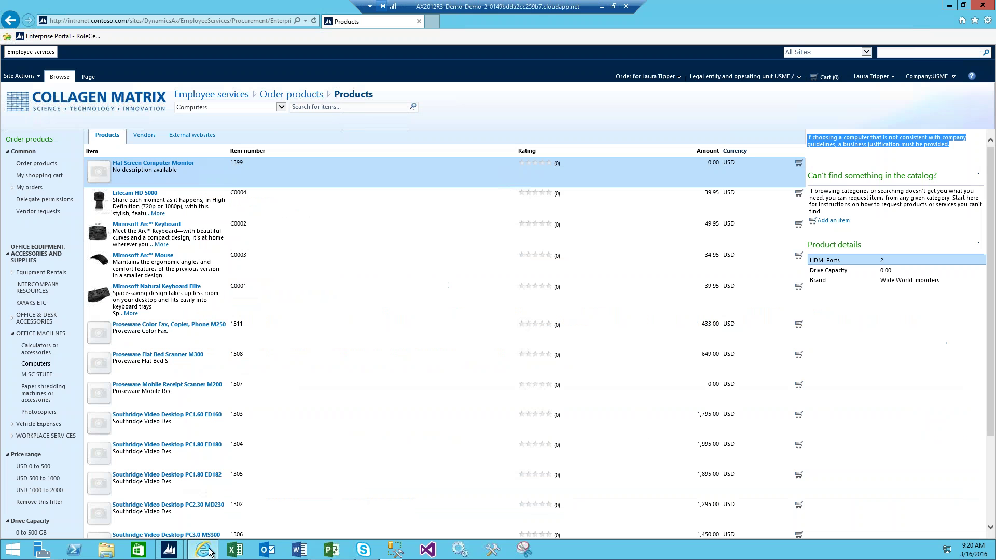
pyautogui.click(39, 164)
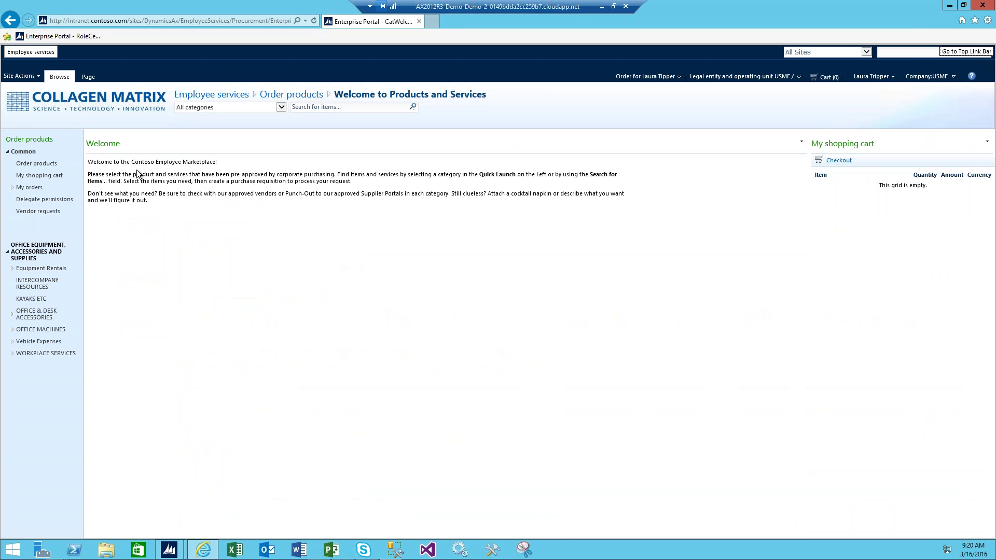
pyautogui.click(169, 550)
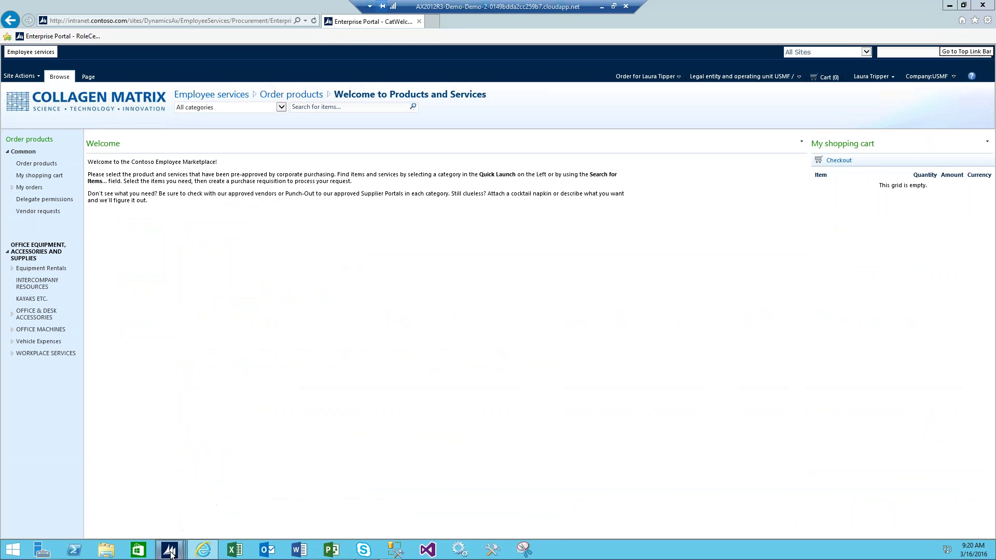
pyautogui.click(251, 512)
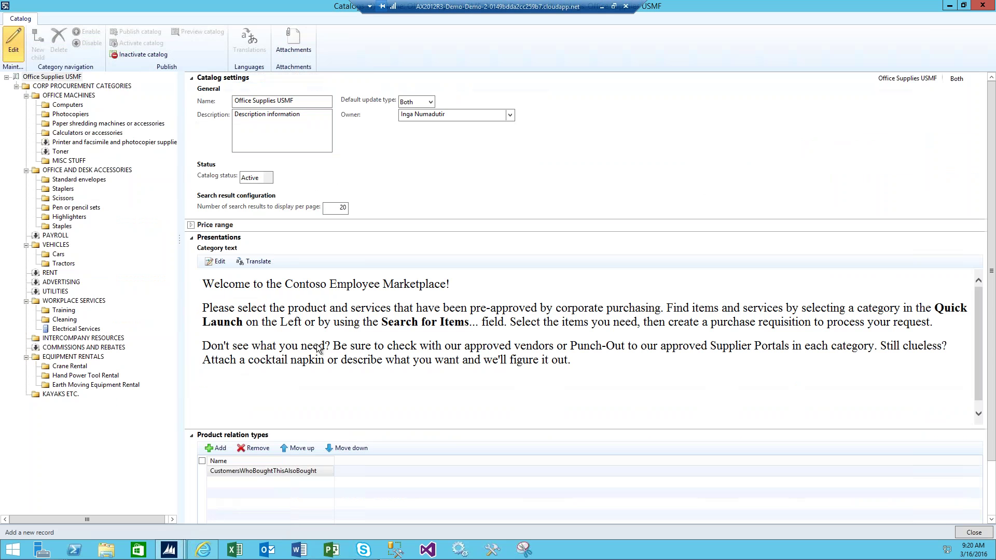
# Open the catalog's category text in the editor, view its HTML source and preview, and close the editor
pyautogui.click(215, 261)
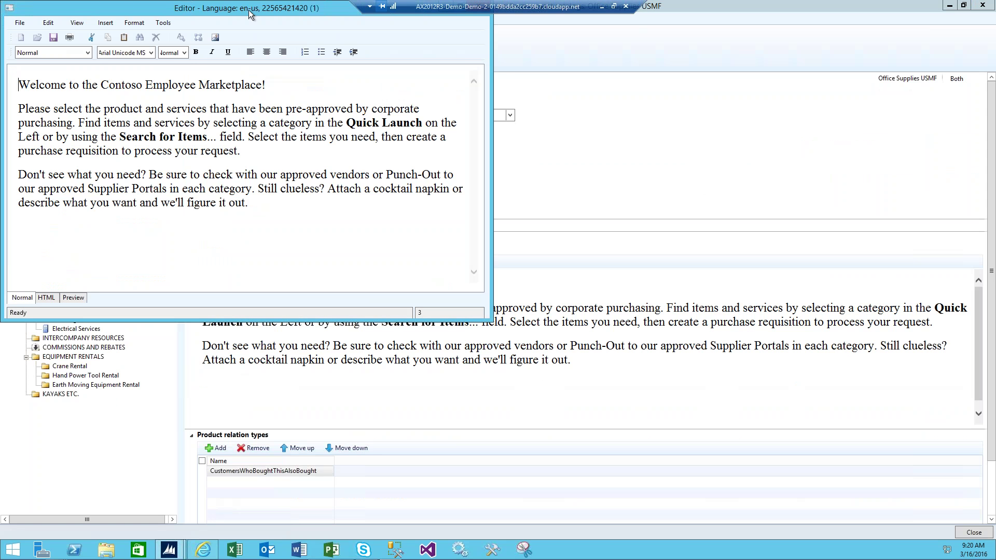
pyautogui.moveTo(249, 11); pyautogui.dragTo(298, 31)
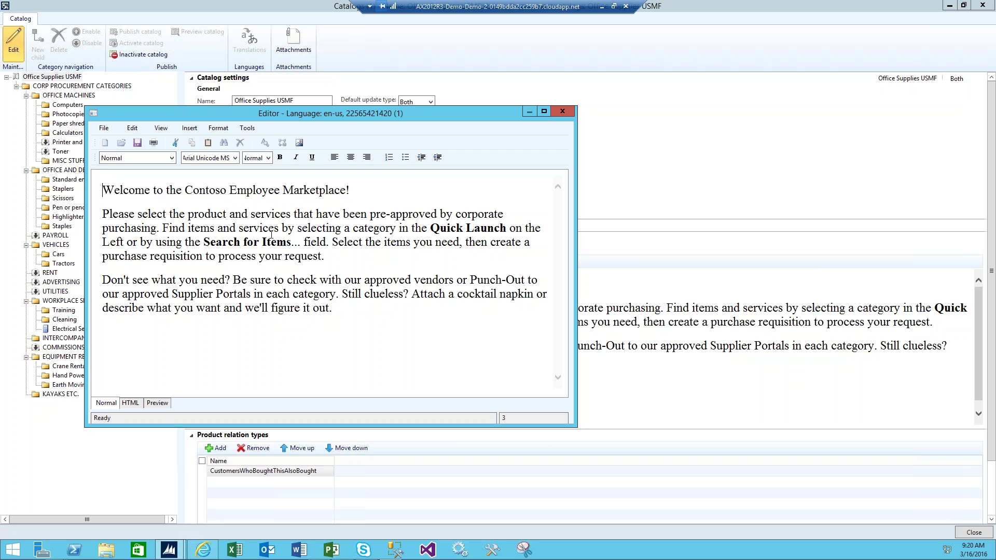
pyautogui.click(130, 403)
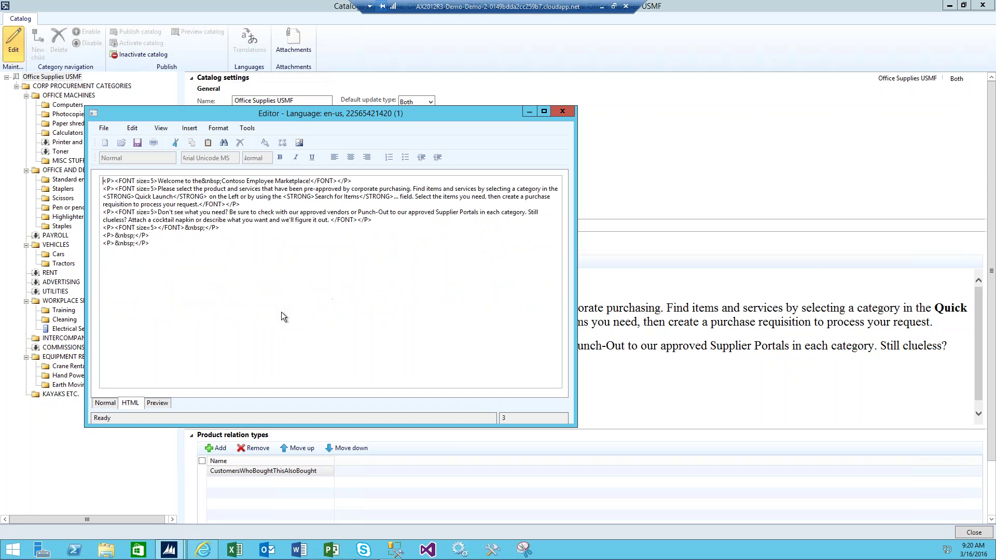
pyautogui.click(158, 403)
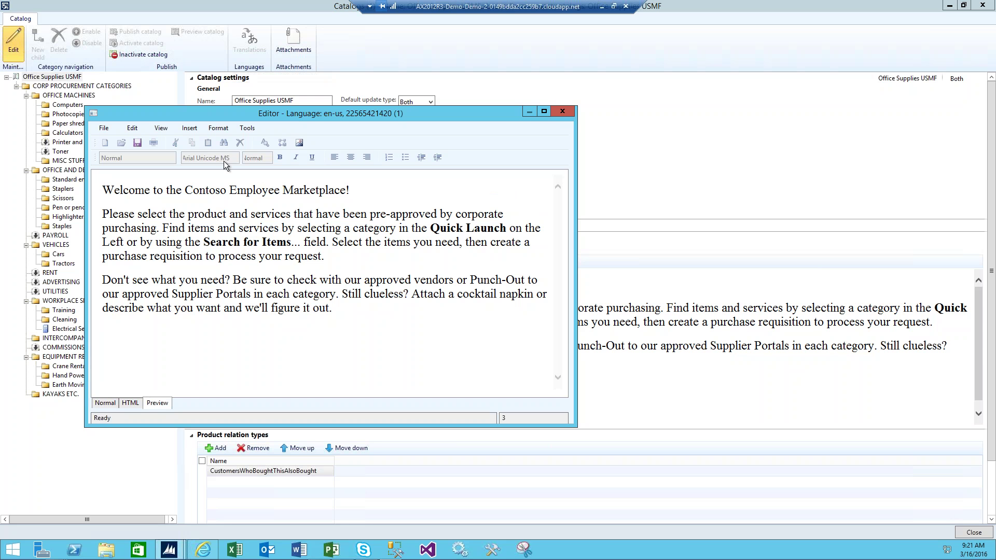
pyautogui.click(562, 112)
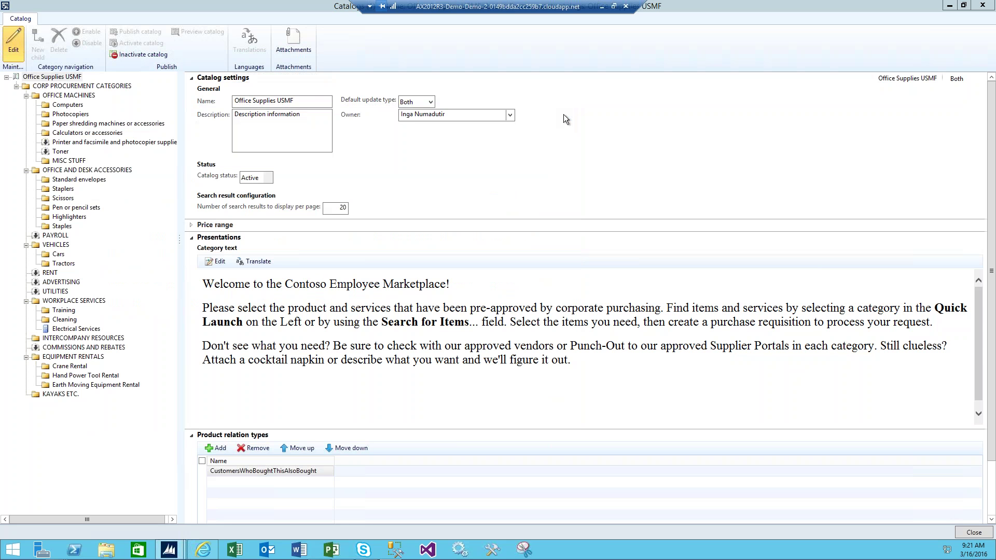
# Collapse the presentation settings, view the product relation types available to add to the catalog, and close the list without adding any
pyautogui.click(192, 238)
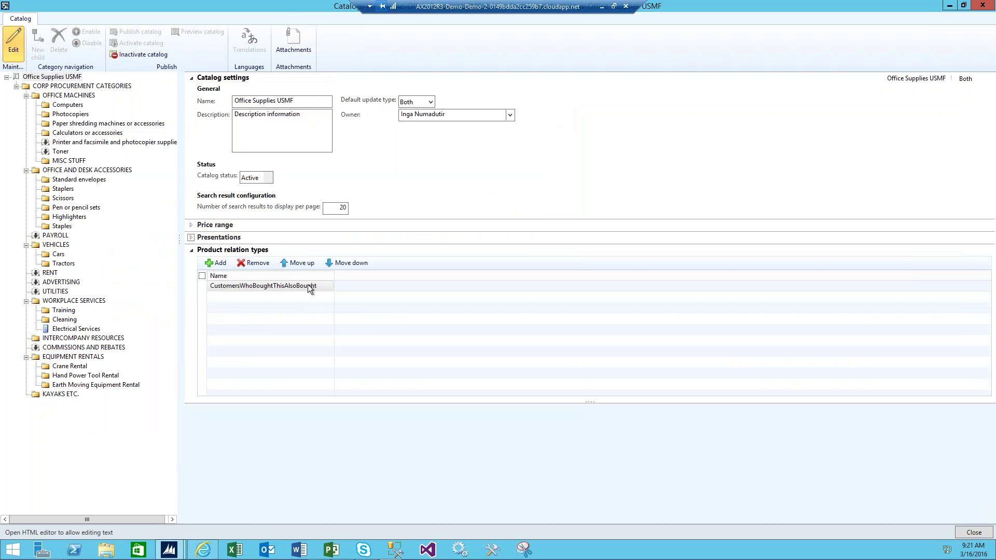
pyautogui.click(217, 263)
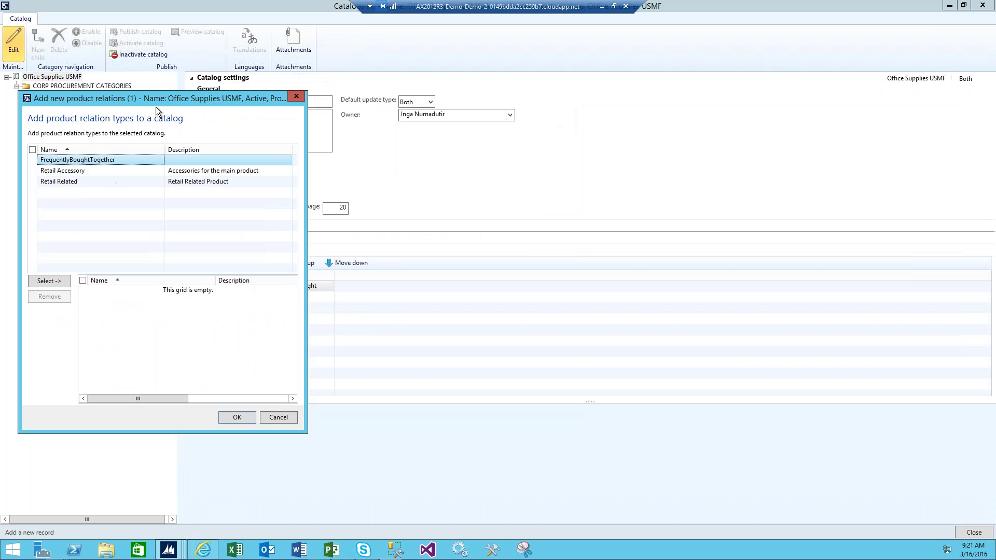
pyautogui.moveTo(186, 100); pyautogui.dragTo(558, 127)
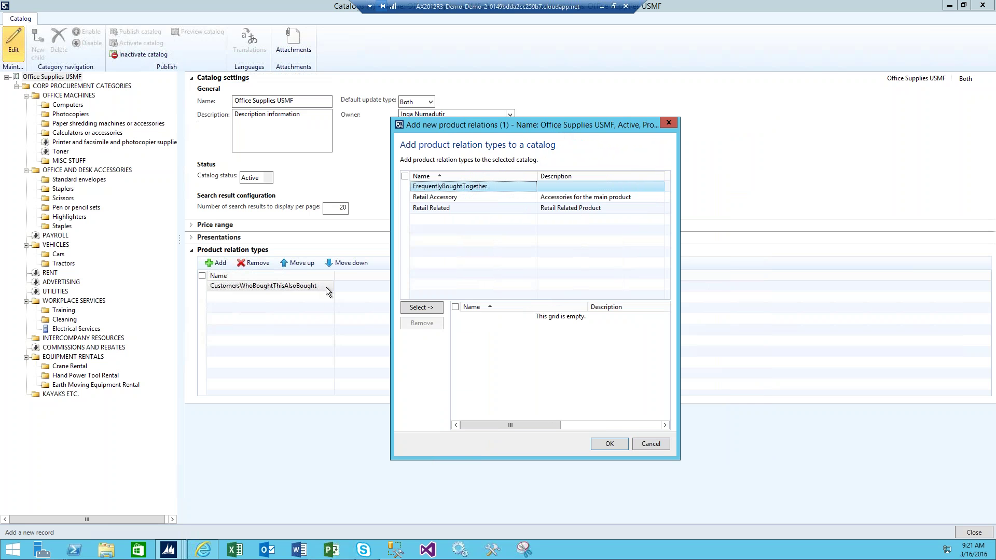
pyautogui.click(650, 444)
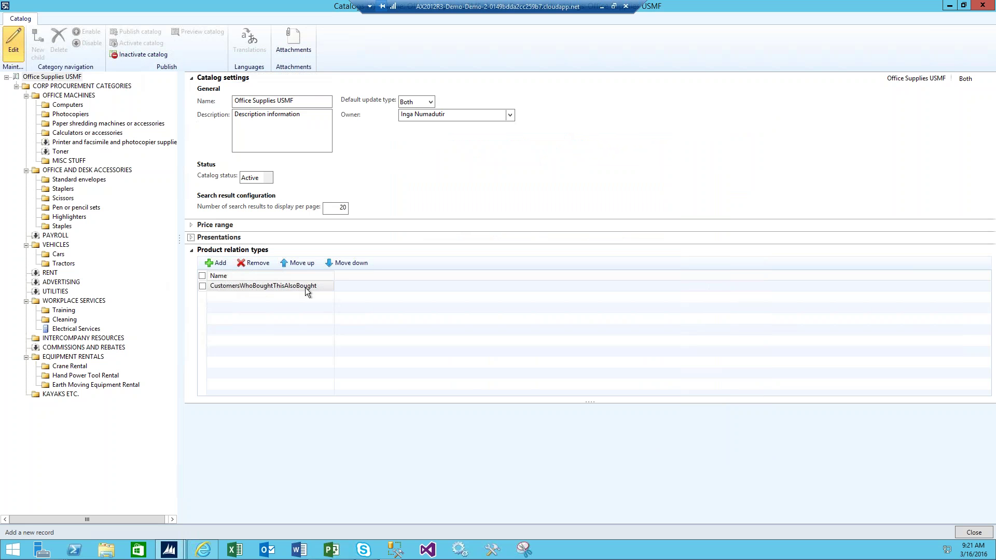
# Switch to the main Dynamics AX window and open the Released products list in Product information management
pyautogui.moveTo(172, 553)
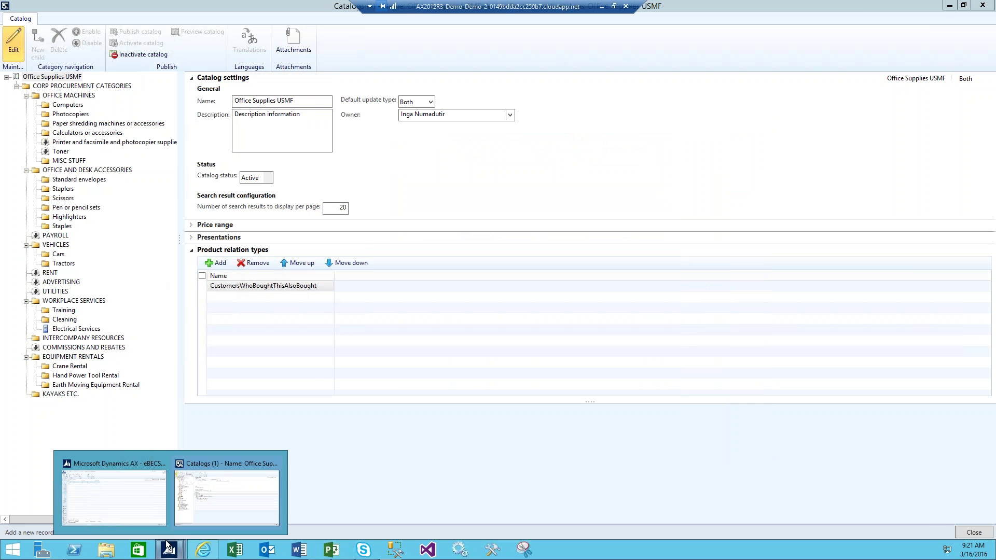
pyautogui.click(93, 488)
pyautogui.click(89, 24)
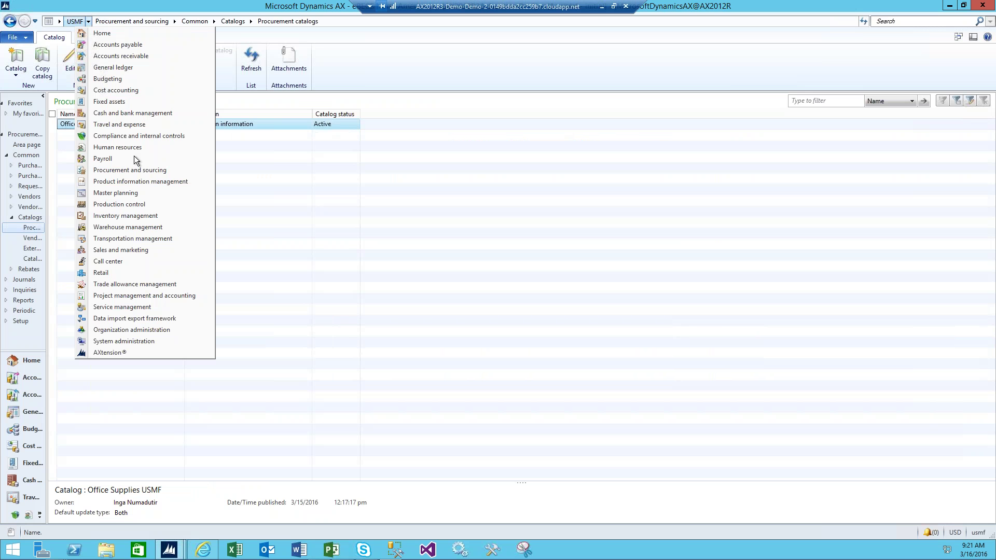
pyautogui.click(156, 180)
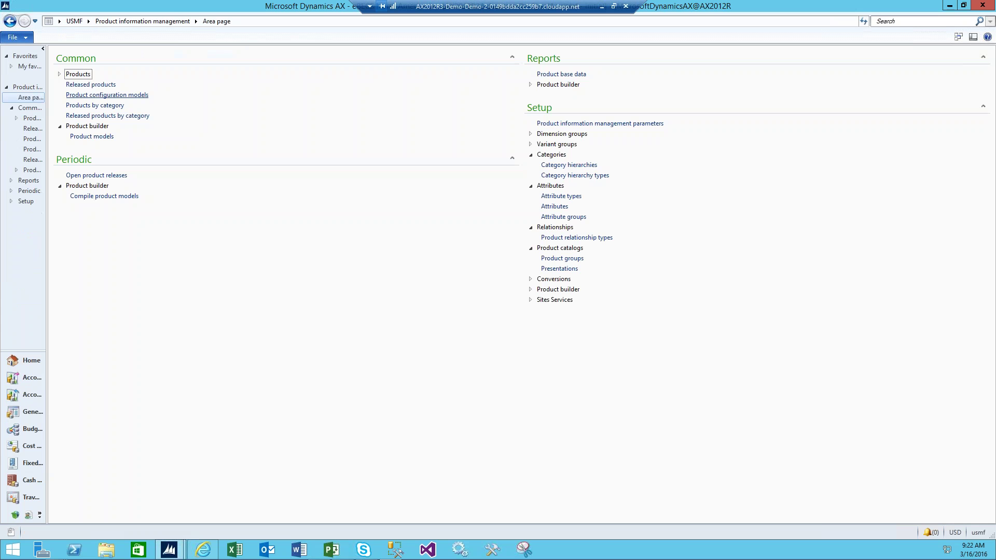
pyautogui.click(81, 84)
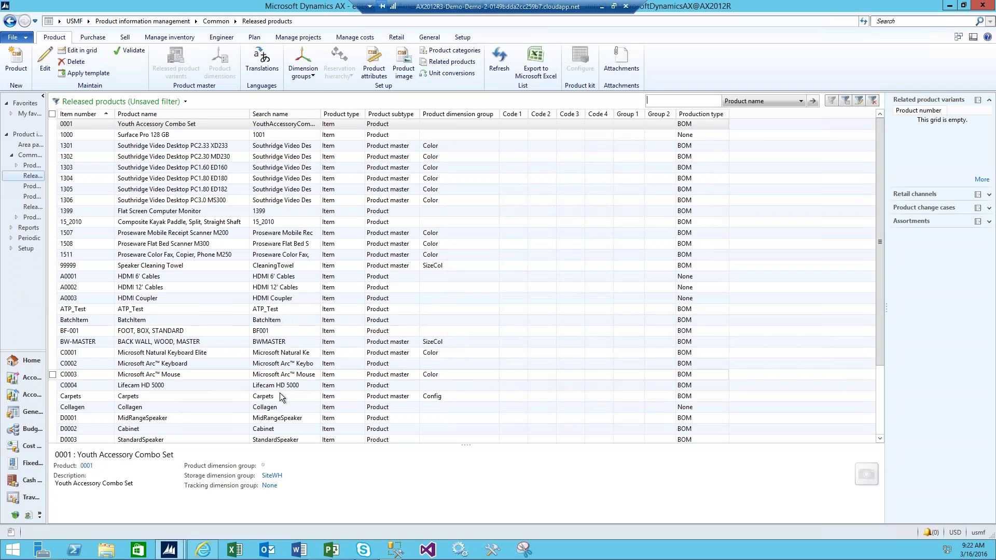
# View the related products of item C0001, Microsoft Natural Keyboard Elite, and return to the Office Supplies USMF catalog window
pyautogui.click(173, 354)
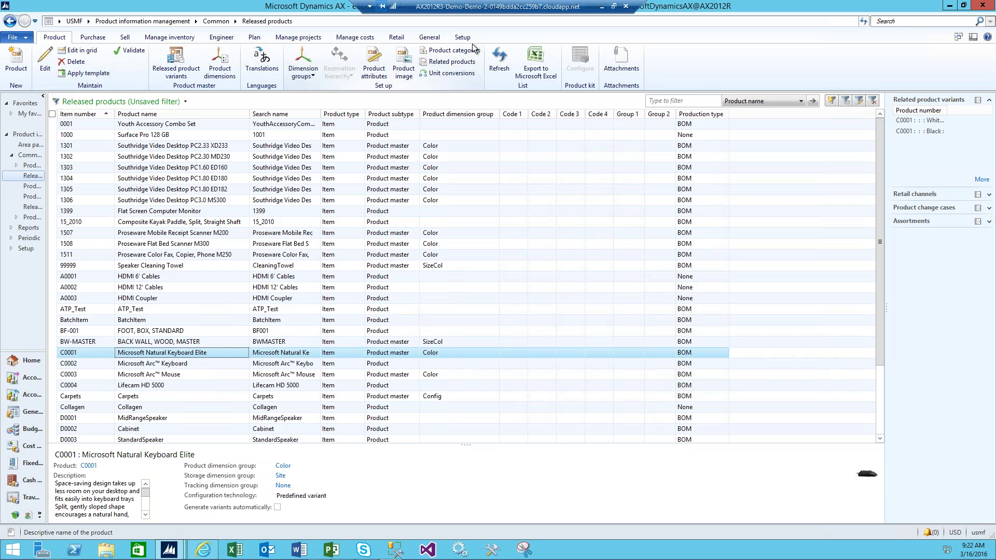
pyautogui.click(458, 62)
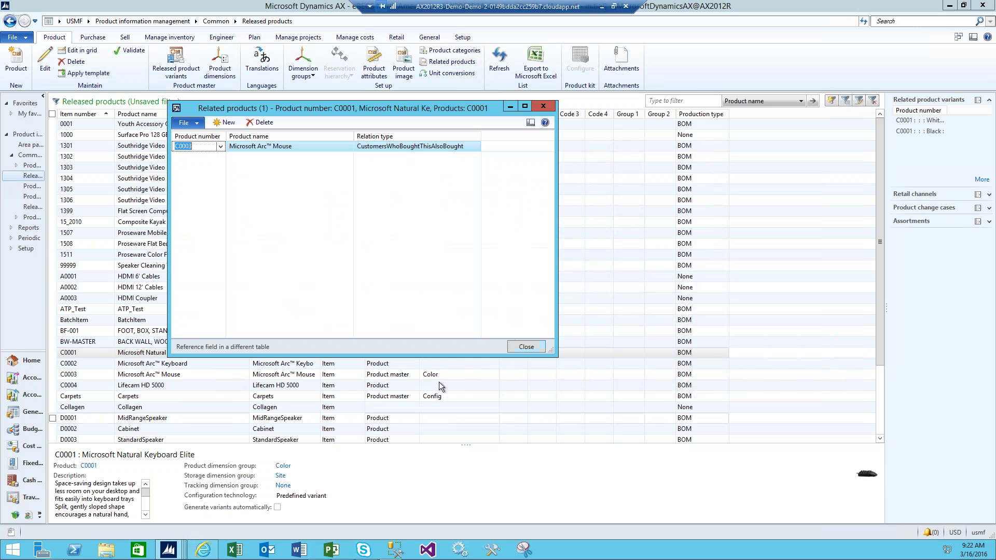
pyautogui.click(526, 346)
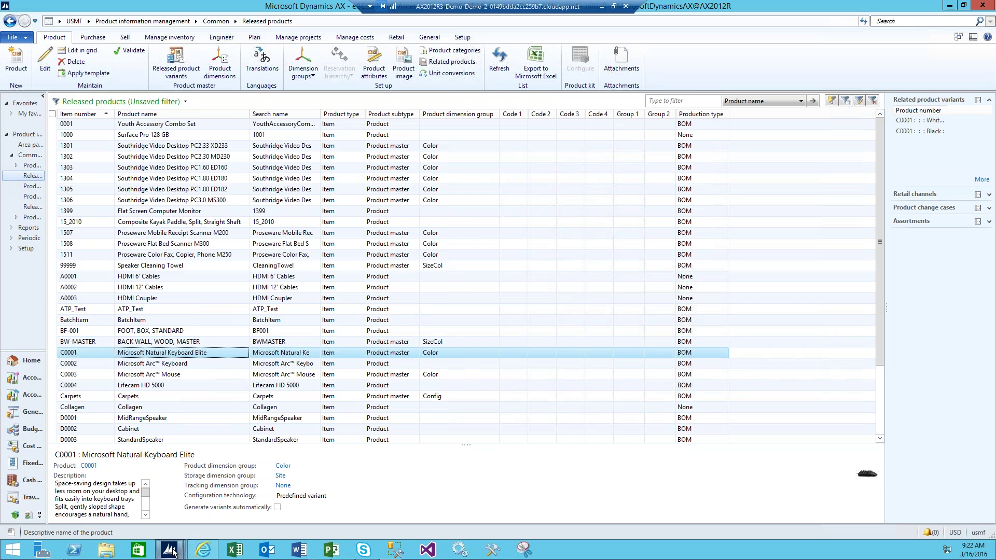
pyautogui.moveTo(175, 549)
pyautogui.click(241, 506)
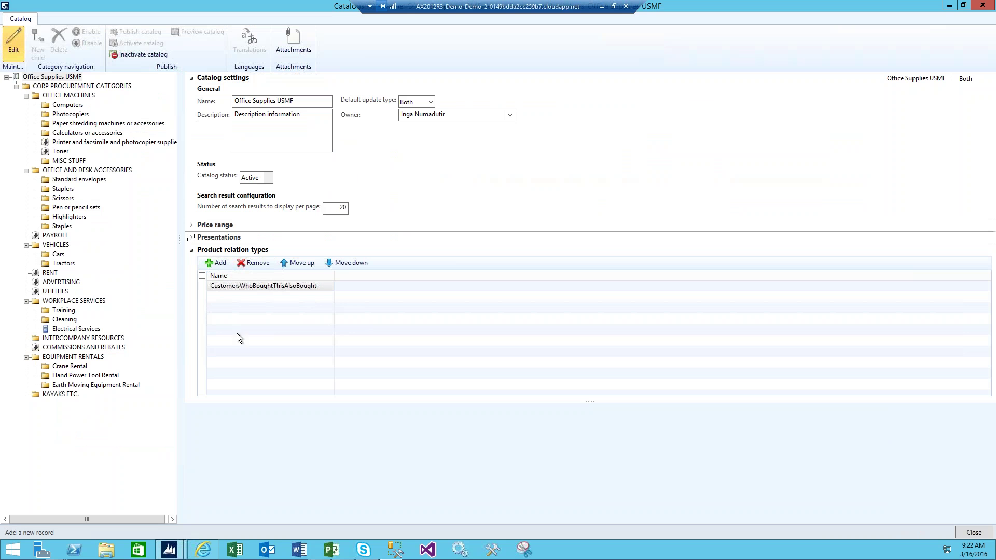
# Switch to PowerPoint, advance to the Configure Catalog Categories slide, and return to the catalog in Dynamics AX
pyautogui.moveTo(427, 559)
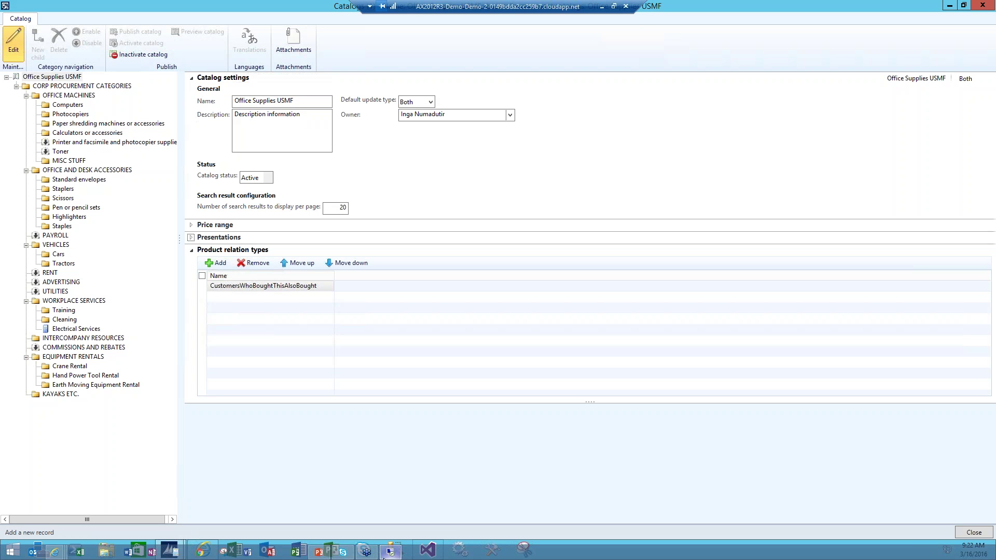
pyautogui.click(319, 552)
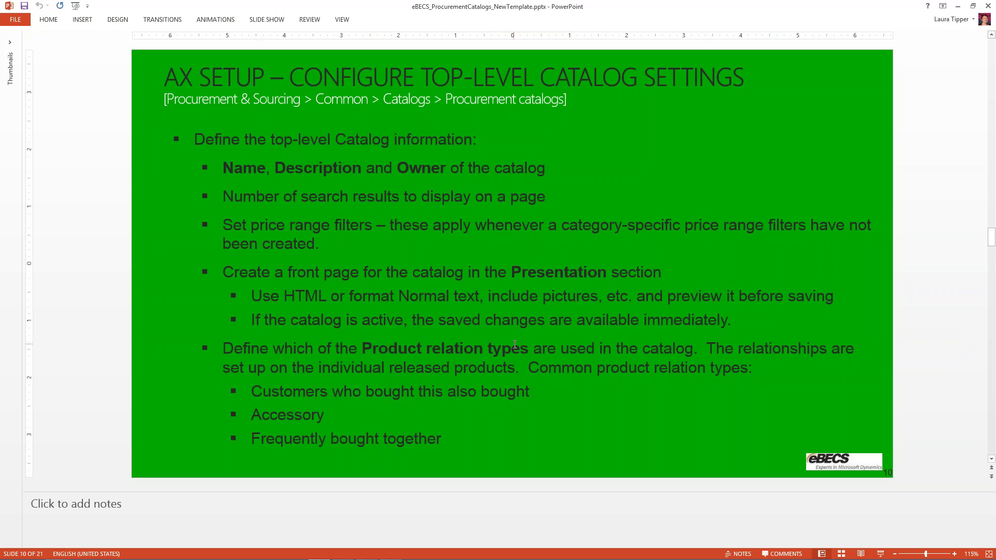
pyautogui.scroll(-2, 515, 344)
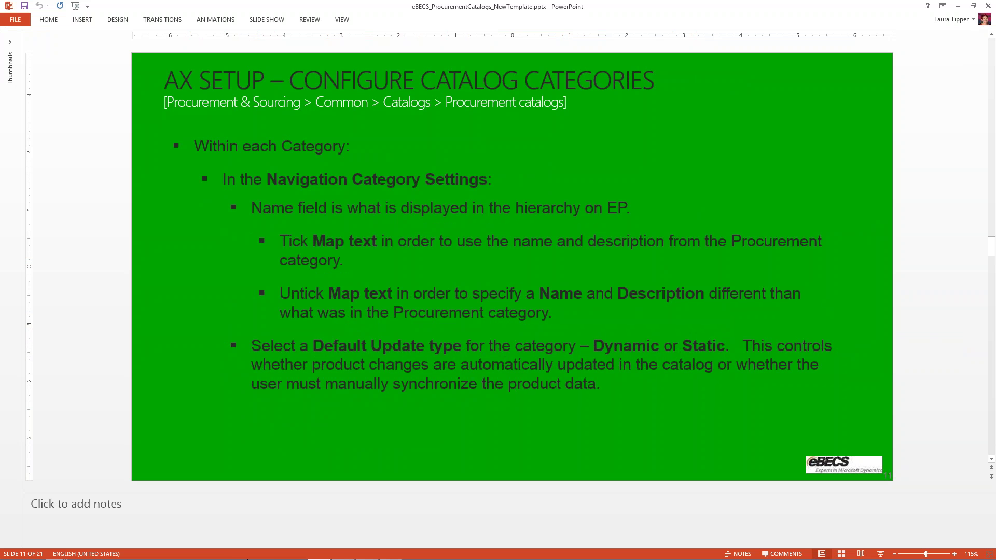
pyautogui.click(391, 552)
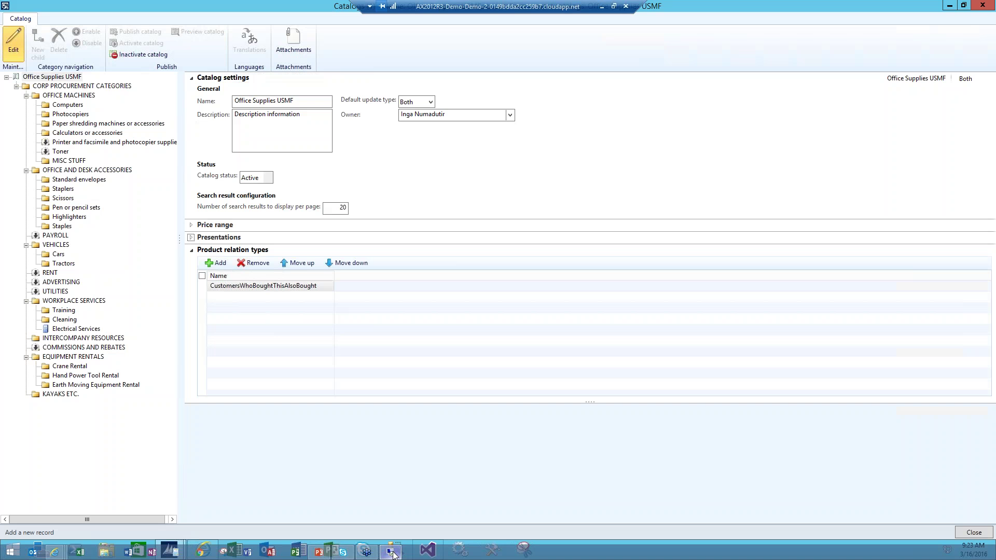
# Turn off Map text for the Computers category under Office Machines and rename it "Computers, Laptops, etc."
pyautogui.click(67, 106)
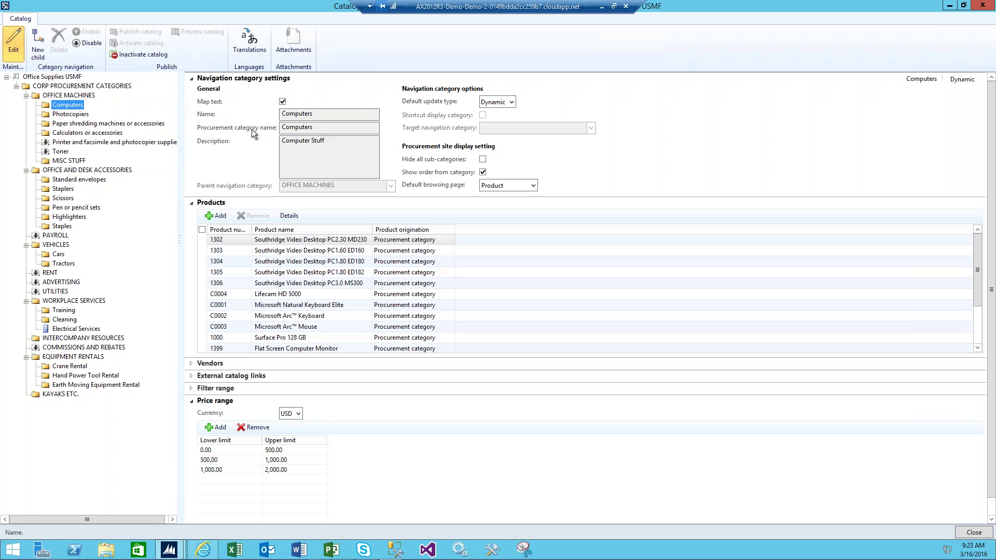
pyautogui.click(282, 103)
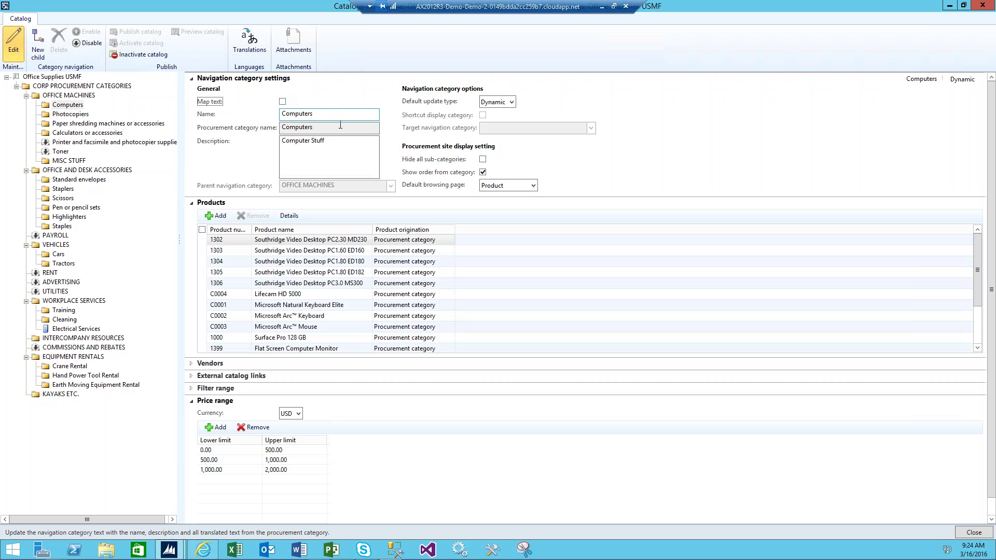
pyautogui.click(324, 113)
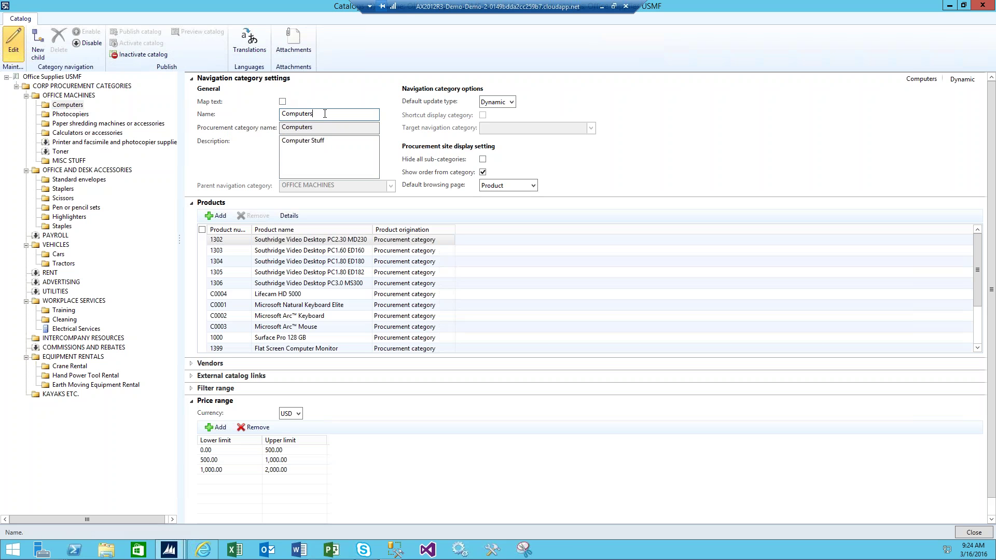
pyautogui.write('s, Laptops, etc.')
# Change the category's description to "Computers and Laptops" and leave edit mode
pyautogui.click(351, 145)
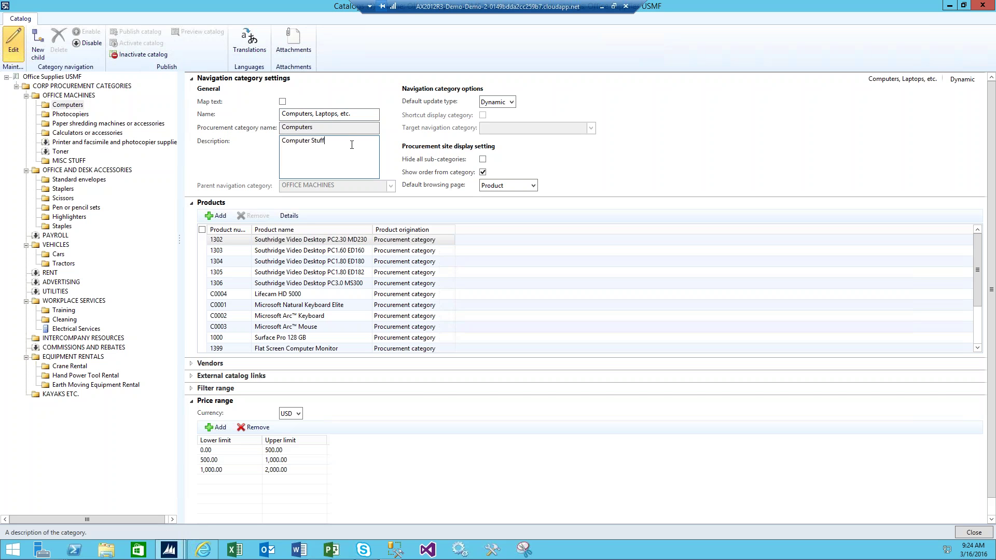
pyautogui.press('BackSpace')
pyautogui.press('BackSpace')
pyautogui.press('BackSpace')
pyautogui.press('BackSpace')
pyautogui.press('BackSpace')
pyautogui.press('BackSpace')
pyautogui.write('s and Laptops')
pyautogui.click(12, 52)
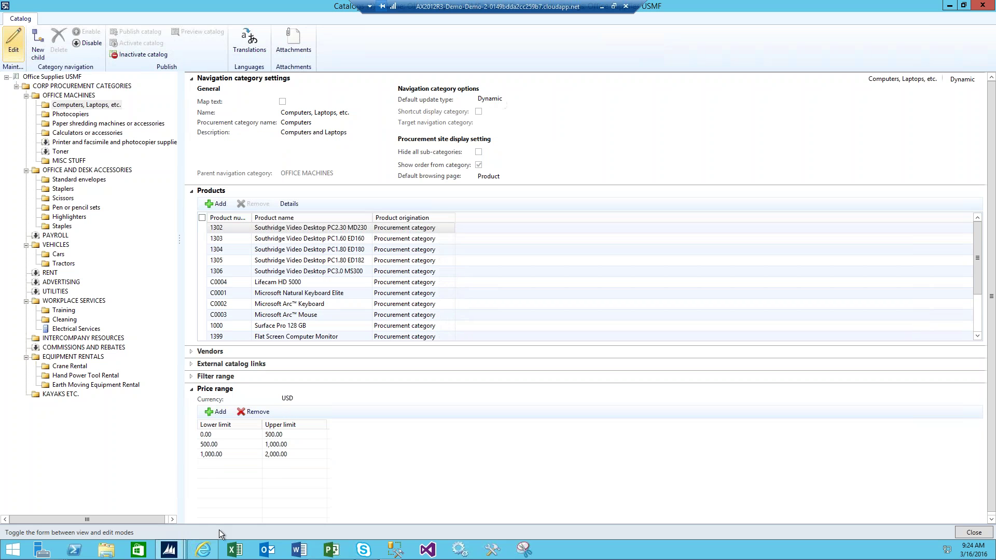
# Refresh the Internet Explorer portal, check the category names under Office Machines, and return to the catalog in Dynamics AX
pyautogui.click(202, 550)
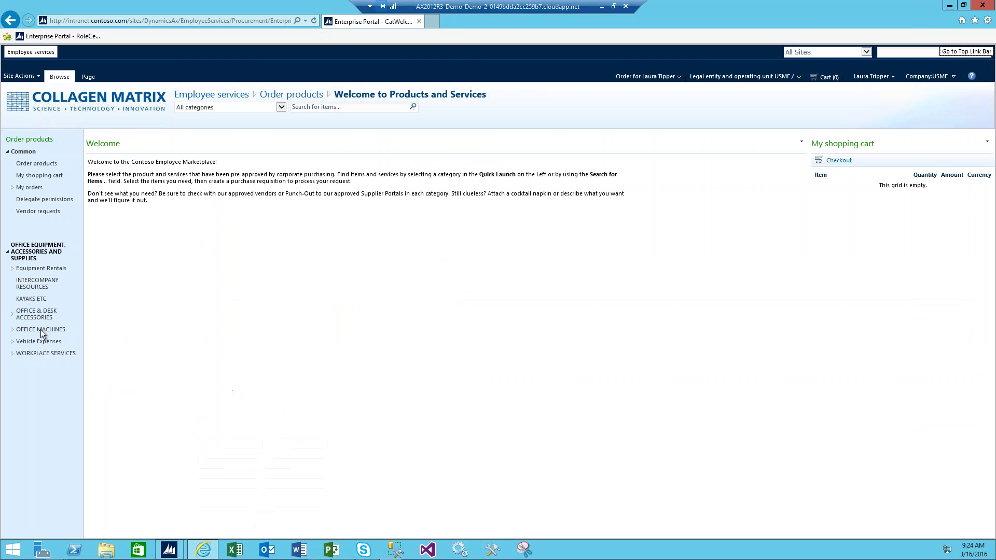
pyautogui.click(12, 330)
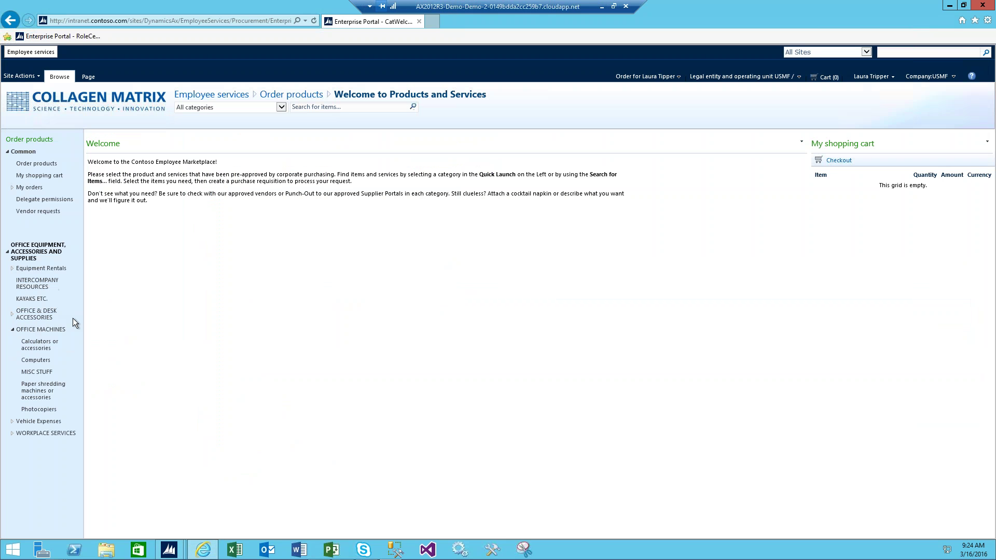
pyautogui.click(314, 21)
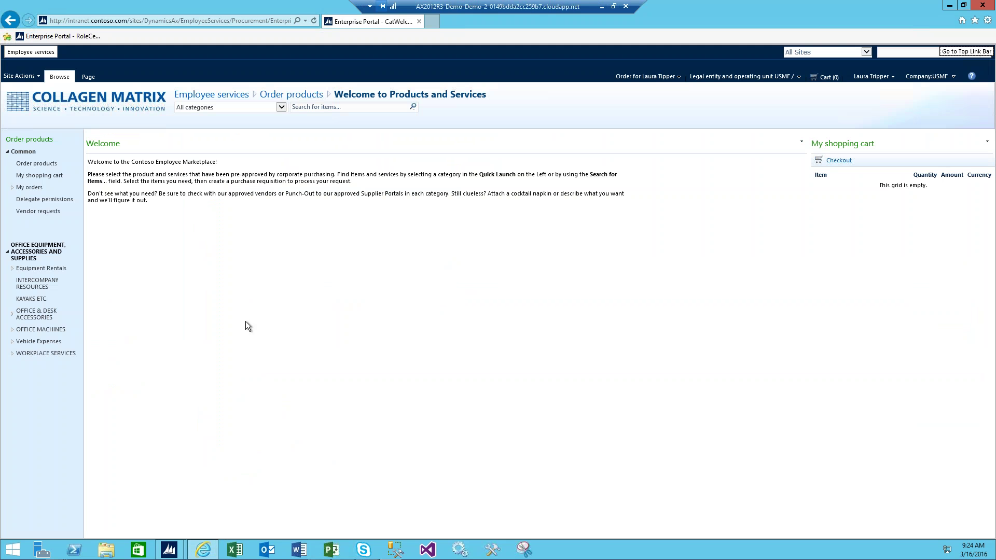
pyautogui.click(12, 329)
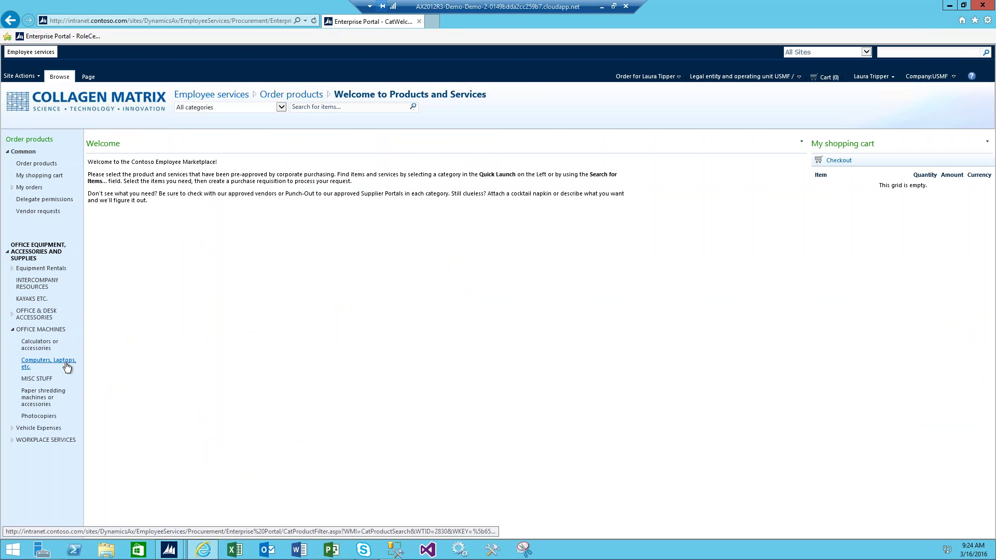
pyautogui.moveTo(171, 549)
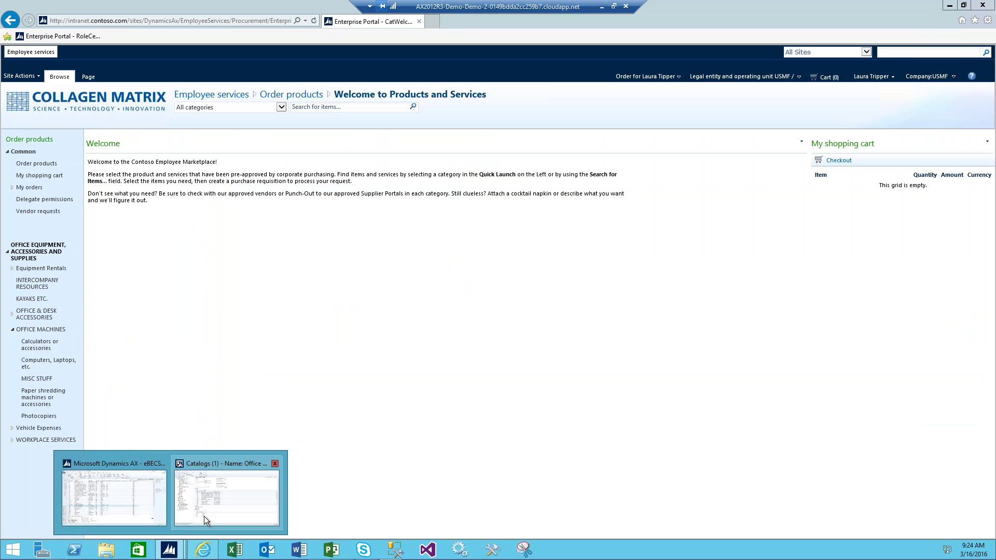
pyautogui.click(210, 501)
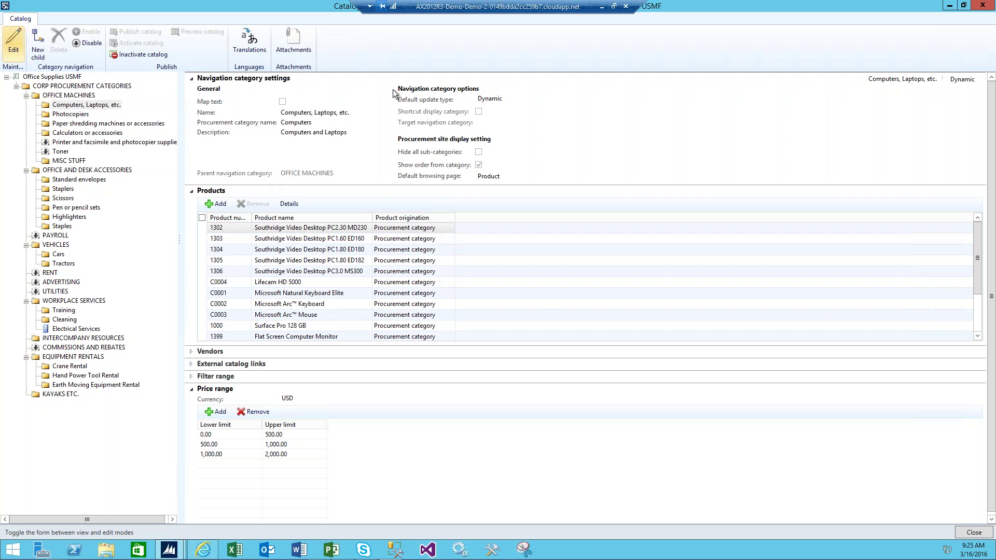
# Put the Computers, Laptops, etc. category back in edit mode and review its product list and procurement site display settings
pyautogui.click(22, 54)
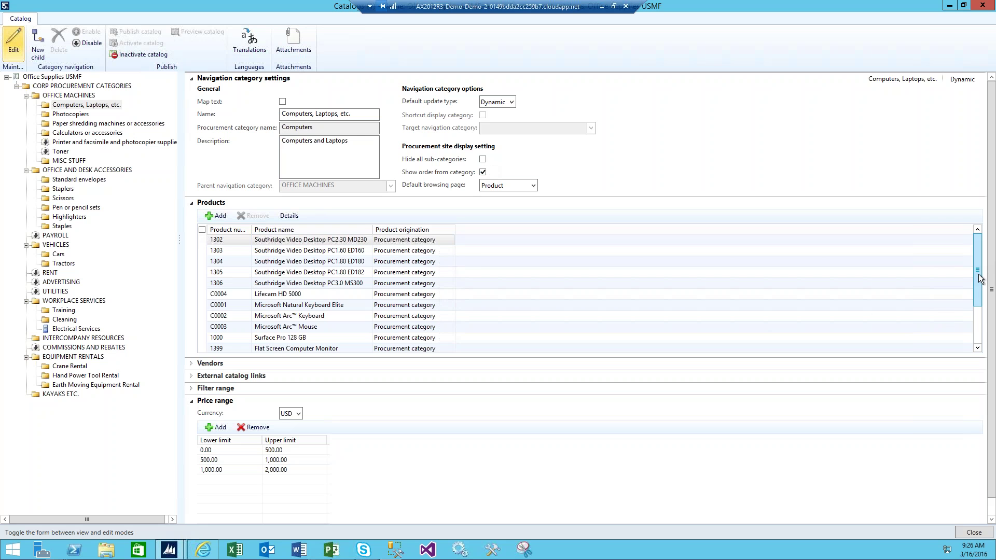
pyautogui.moveTo(977, 281)
pyautogui.mouseDown()
pyautogui.moveTo(976, 310)
pyautogui.moveTo(978, 288)
pyautogui.mouseUp()
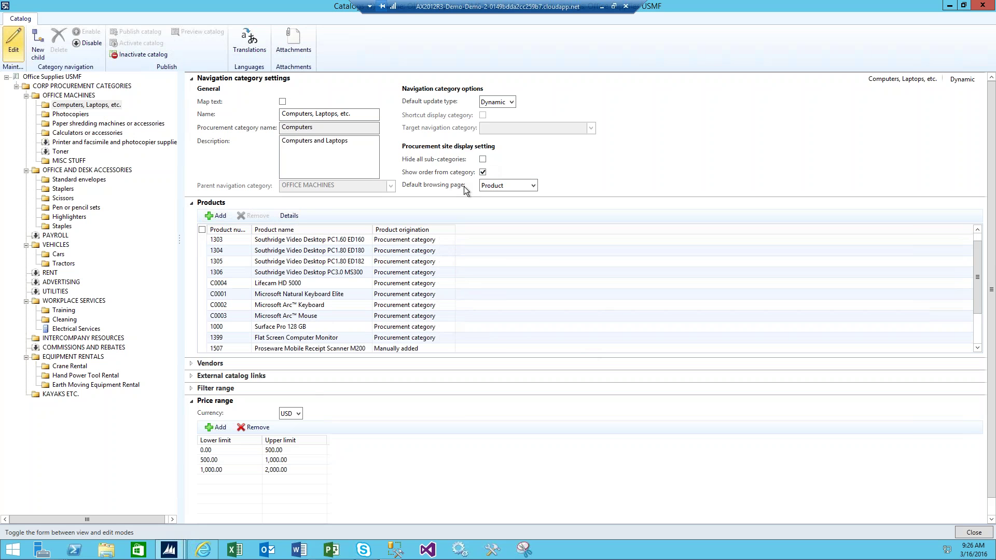
pyautogui.click(483, 173)
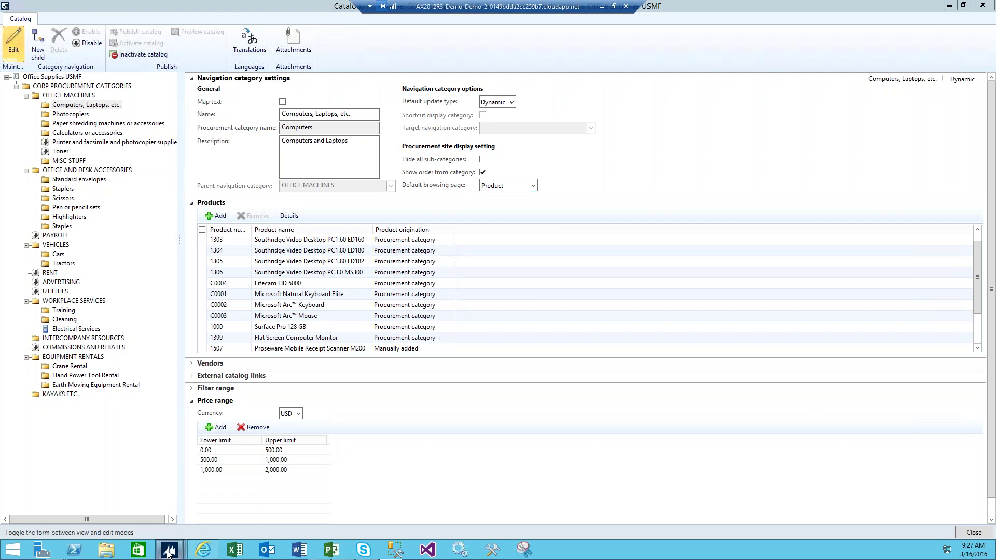
# View the Calculators or accessories page in the Internet Explorer portal, and review the computer category's full product list back in Dynamics AX
pyautogui.moveTo(169, 552)
pyautogui.click(203, 550)
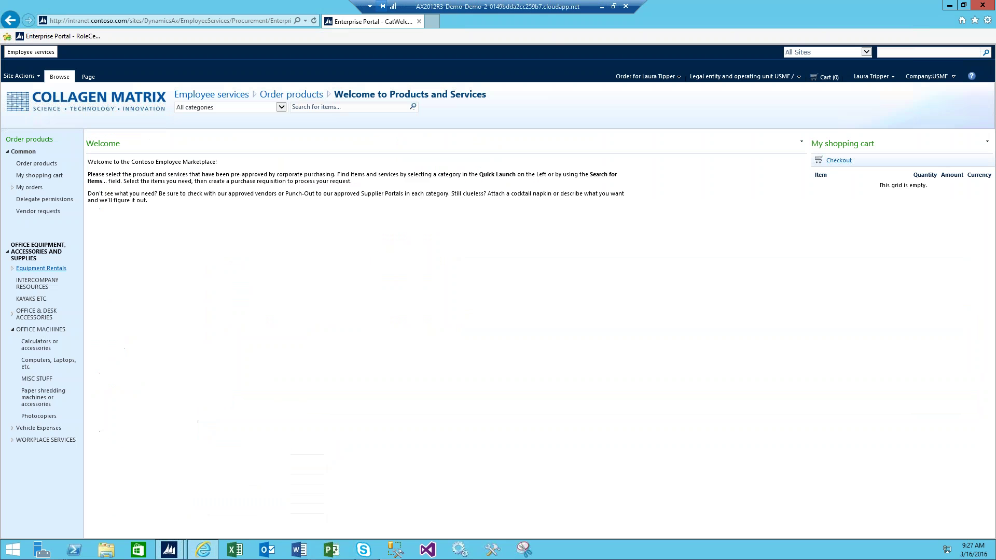
pyautogui.click(36, 351)
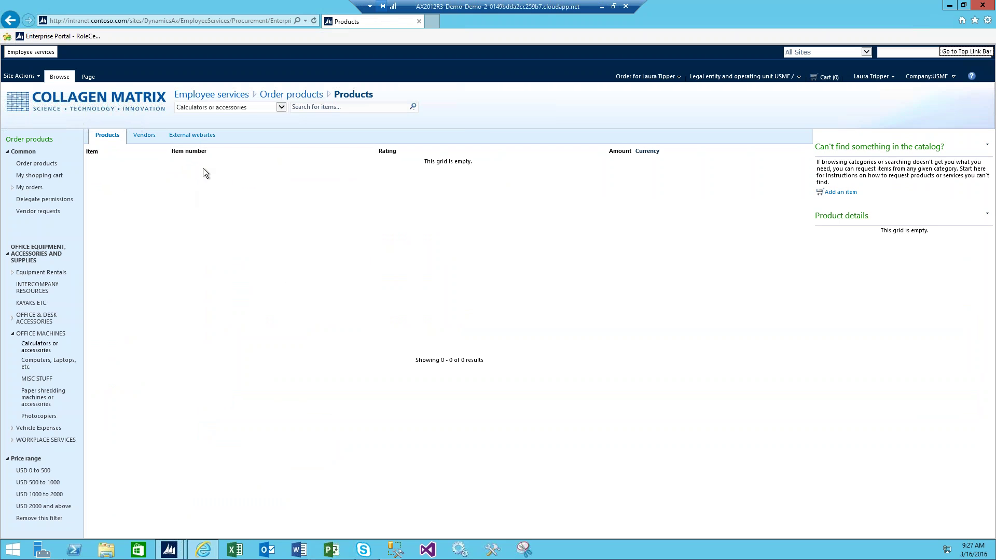
pyautogui.moveTo(169, 549)
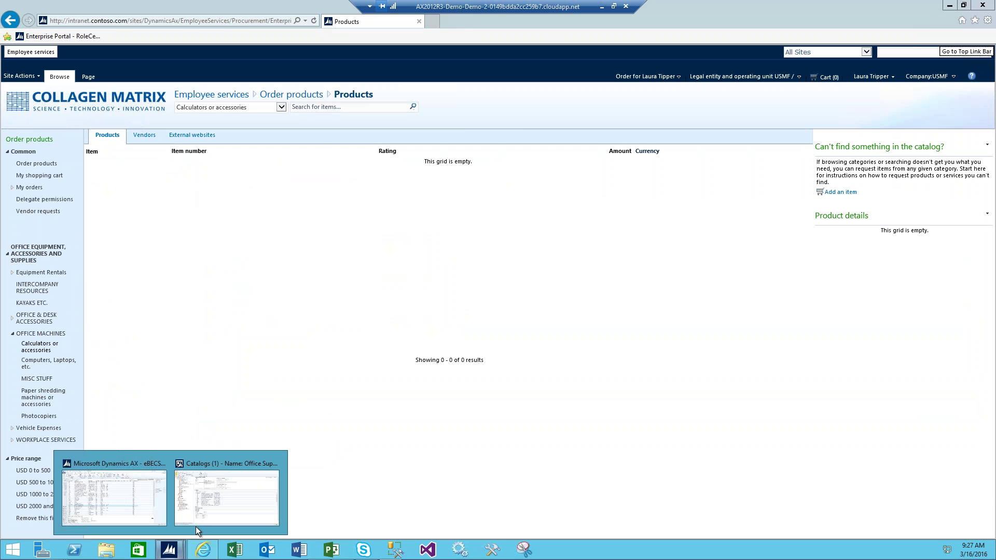
pyautogui.click(232, 503)
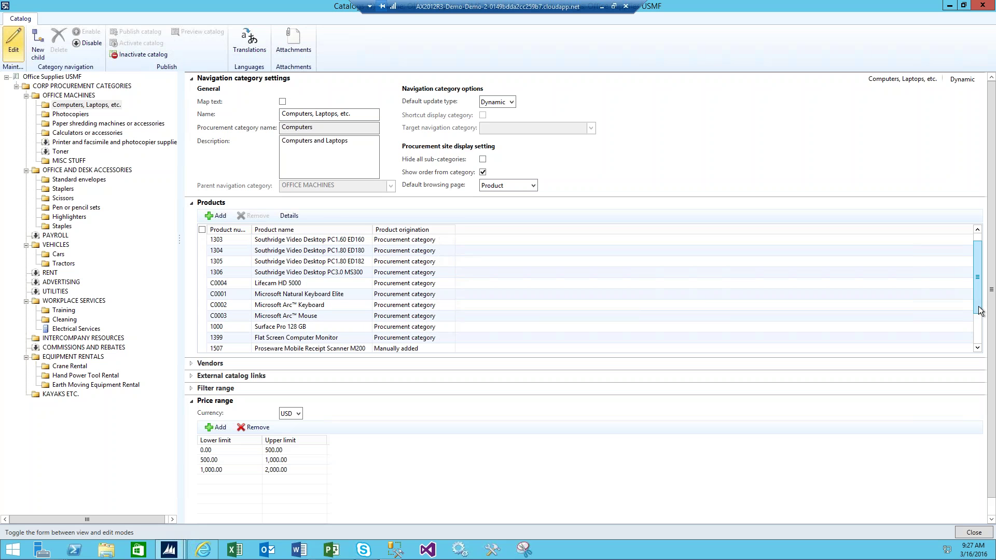
pyautogui.moveTo(979, 304); pyautogui.dragTo(980, 325)
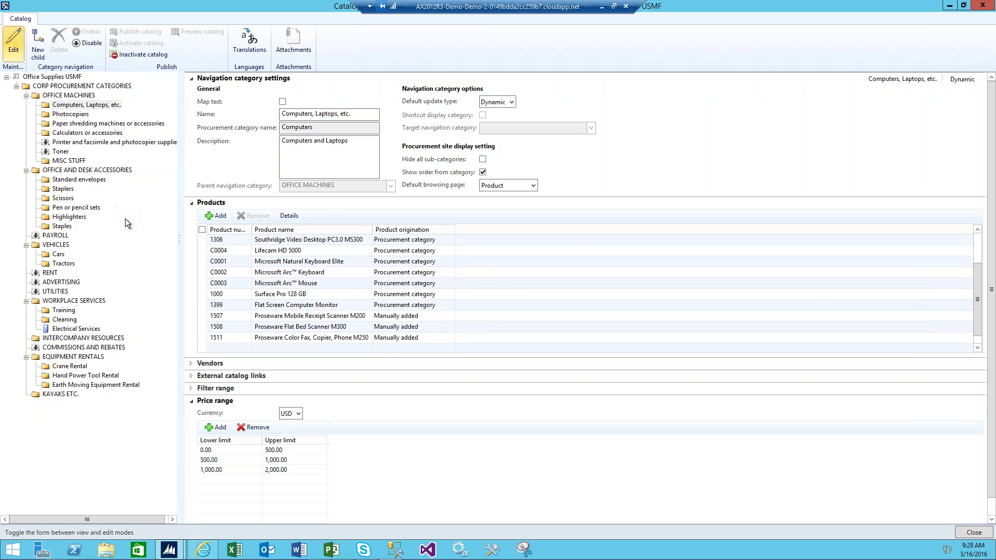
# Add a child category under OFFICE AND DESK ACCESSORIES with the name "copiers" and the description "Copiers"
pyautogui.click(73, 170)
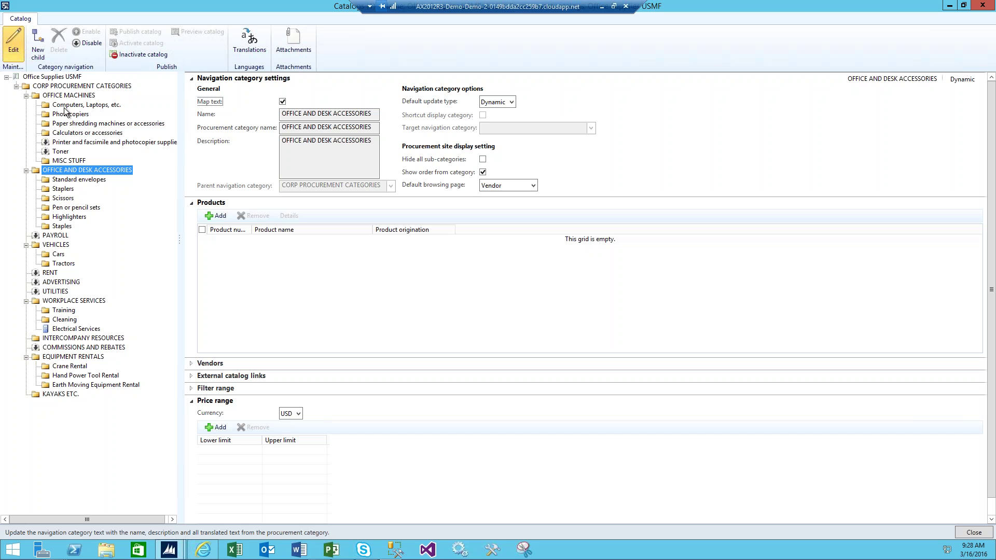
pyautogui.click(35, 46)
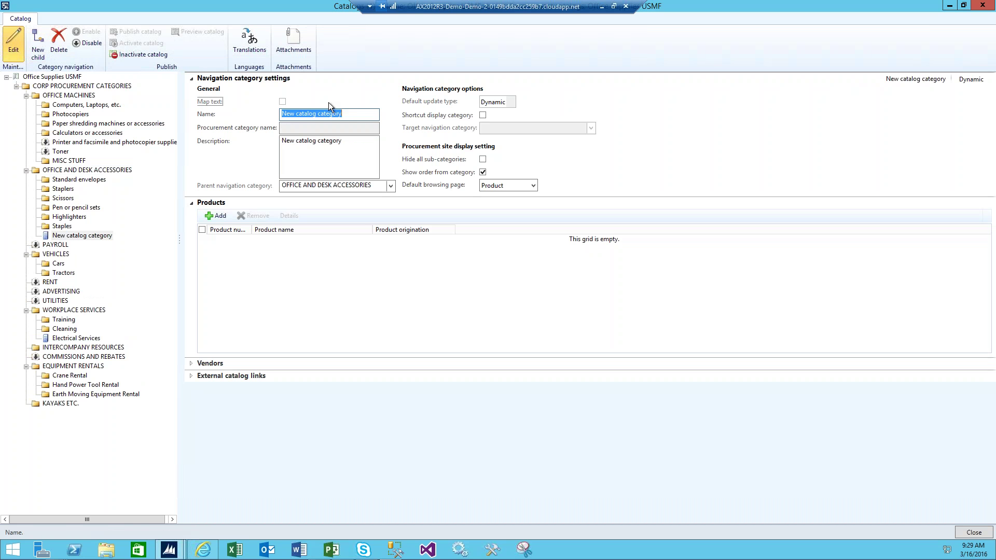
pyautogui.write('copiers')
pyautogui.press('Tab')
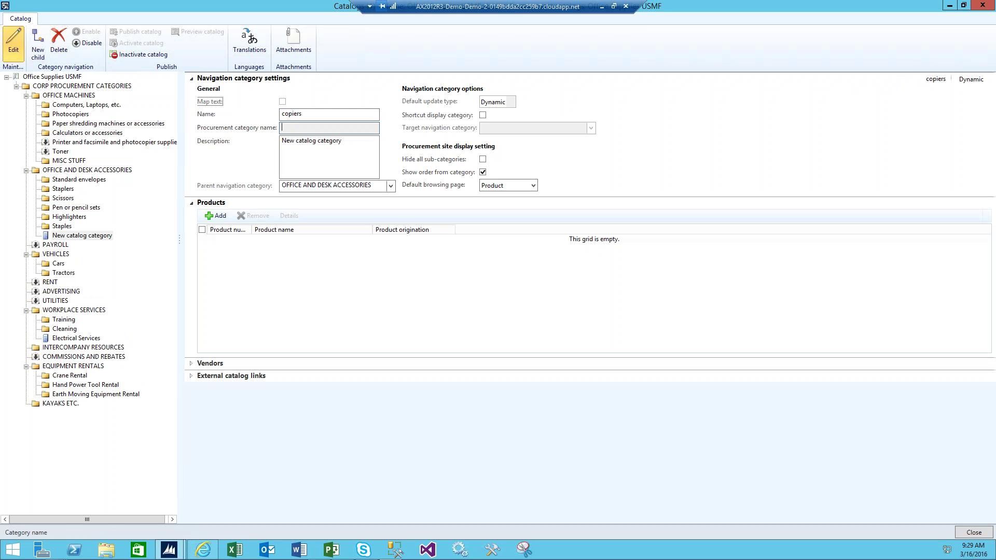
pyautogui.press('Tab')
pyautogui.press('BackSpace')
pyautogui.press('BackSpace')
pyautogui.press('BackSpace')
pyautogui.press('BackSpace')
pyautogui.press('BackSpace')
pyautogui.press('BackSpace')
pyautogui.press('BackSpace')
pyautogui.press('BackSpace')
pyautogui.press('BackSpace')
pyautogui.press('BackSpace')
pyautogui.press('BackSpace')
pyautogui.press('BackSpace')
pyautogui.press('BackSpace')
pyautogui.press('BackSpace')
pyautogui.press('BackSpace')
pyautogui.press('BackSpace')
pyautogui.press('BackSpace')
pyautogui.press('BackSpace')
pyautogui.press('BackSpace')
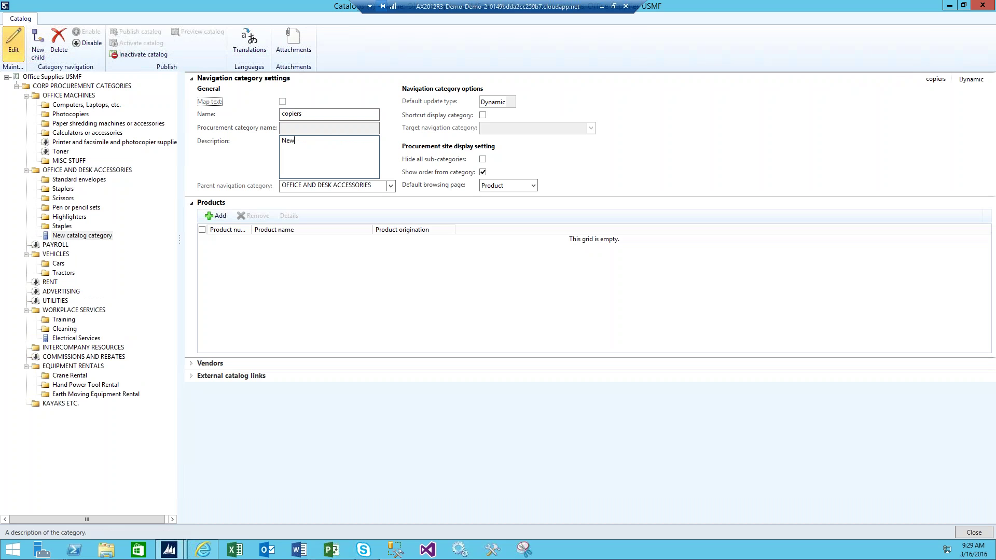
pyautogui.write('Coop')
pyautogui.press('Tab')
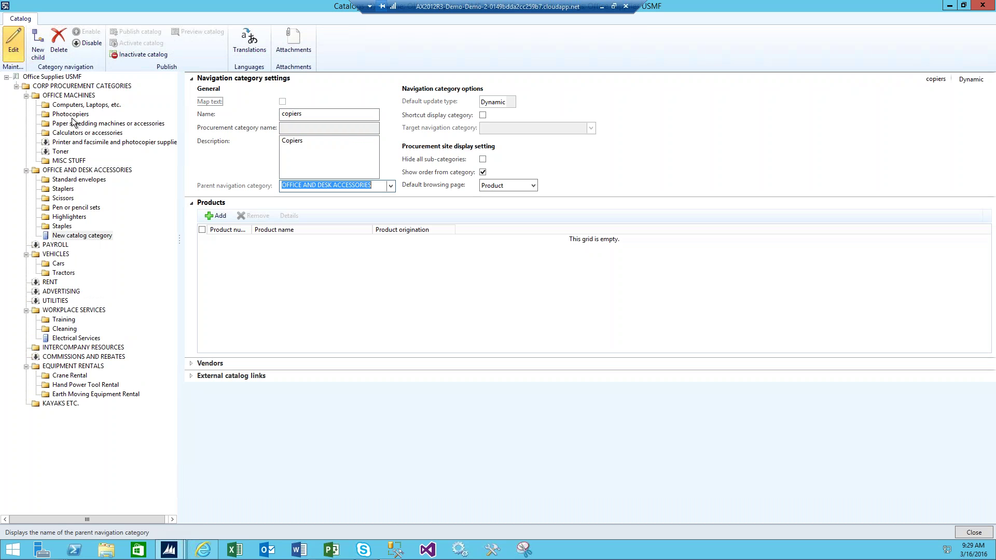
# Make the copiers category a shortcut display category targeting Photocopiers, and leave edit mode
pyautogui.click(482, 115)
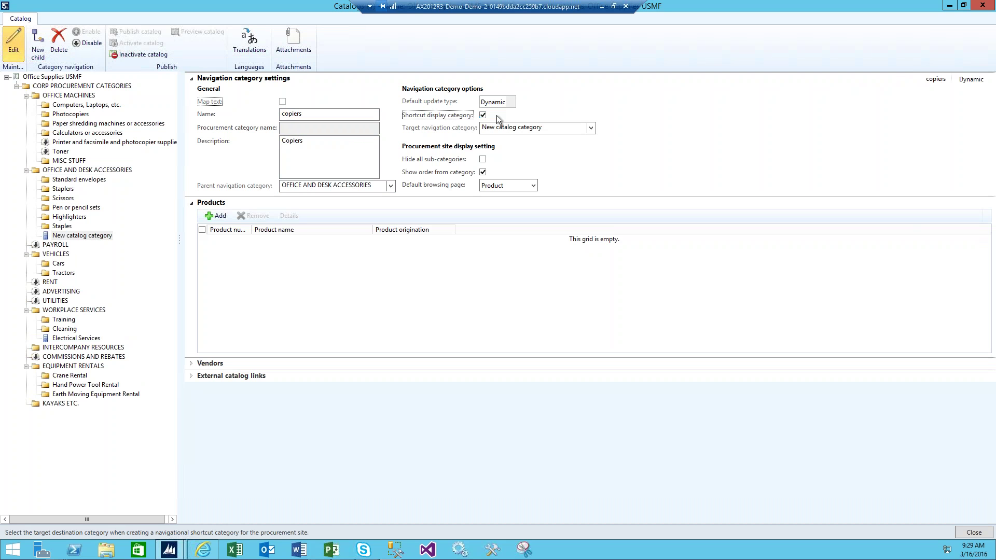
pyautogui.click(589, 129)
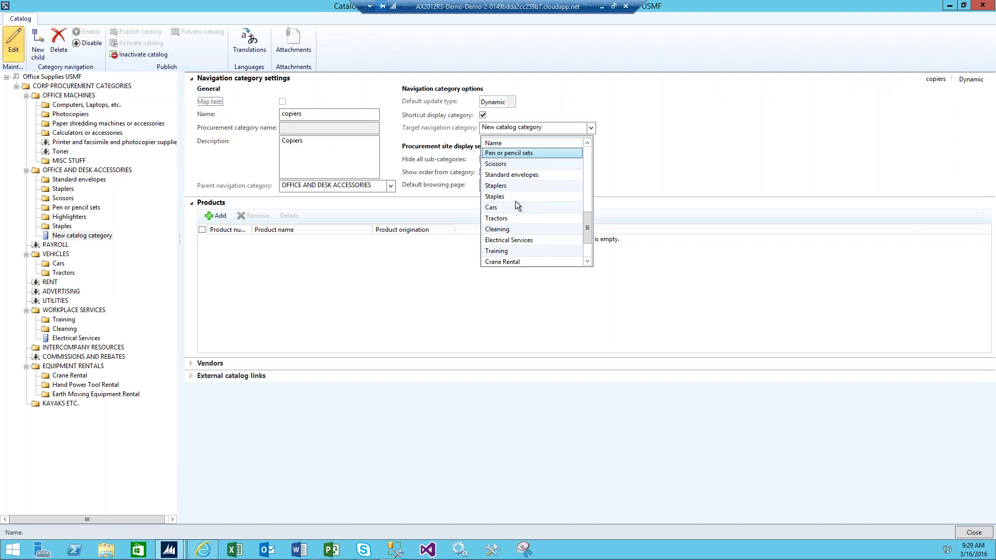
pyautogui.moveTo(585, 192); pyautogui.dragTo(585, 189)
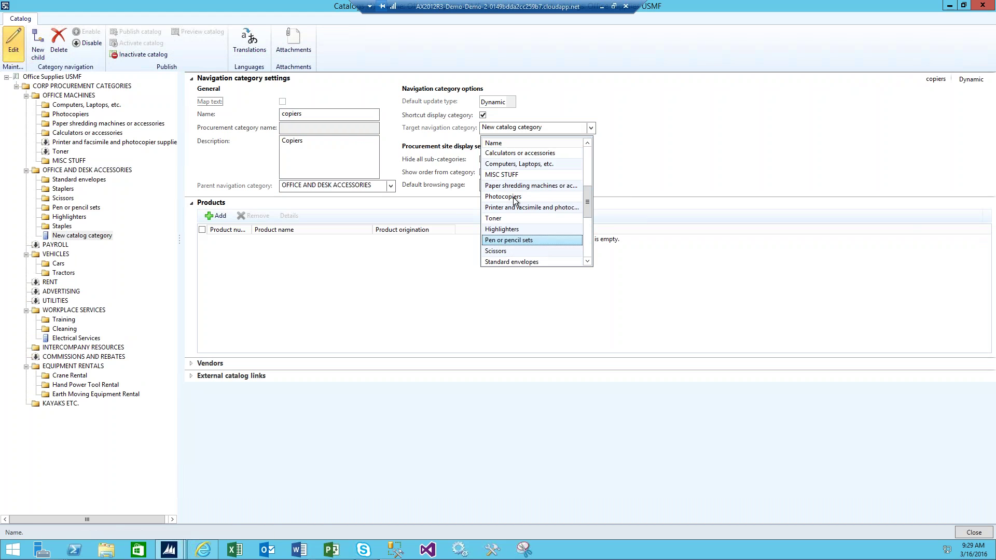
pyautogui.click(511, 198)
pyautogui.click(515, 200)
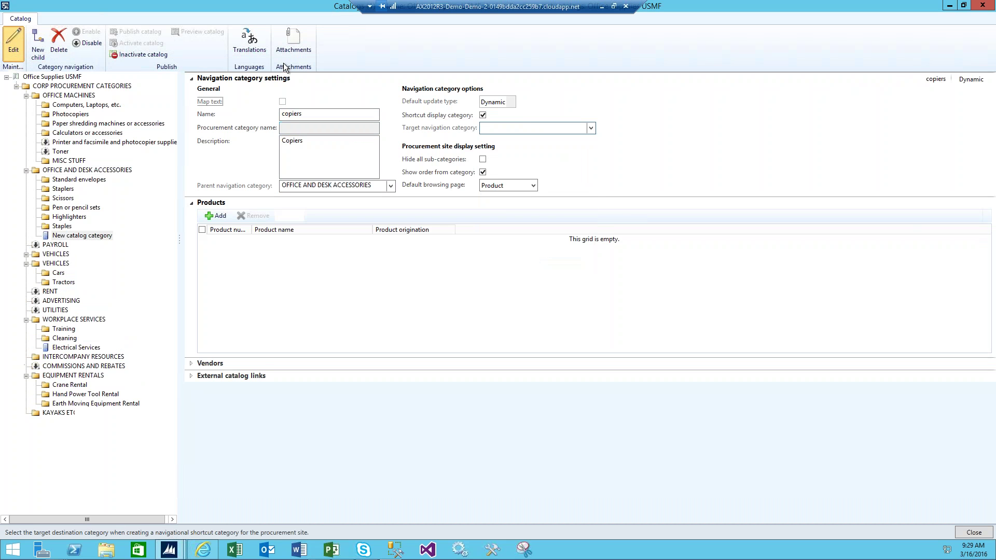
pyautogui.click(14, 44)
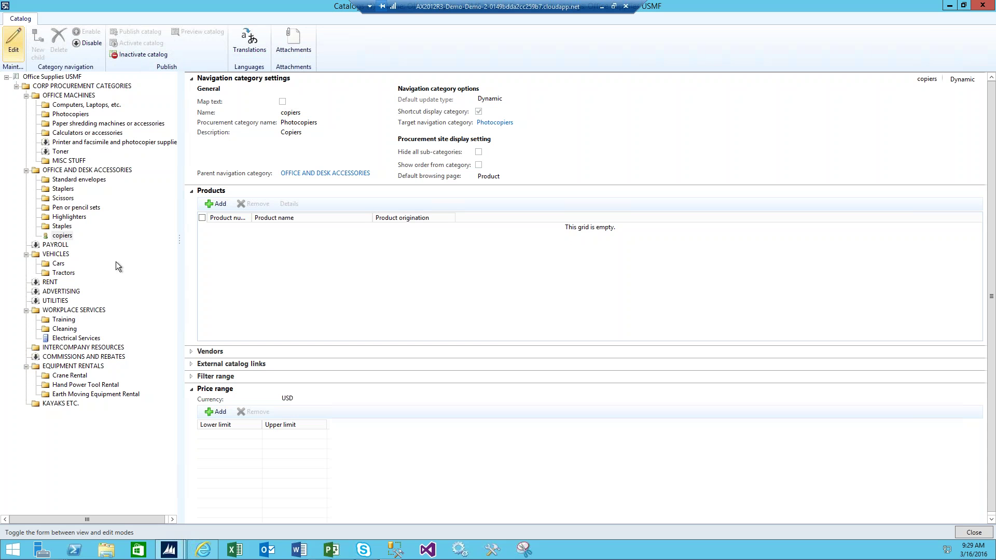
# Refresh the Internet Explorer portal, view copiers under Office & Desk Accessories and the Office Machines categories, and return to the catalog in Dynamics AX
pyautogui.click(203, 550)
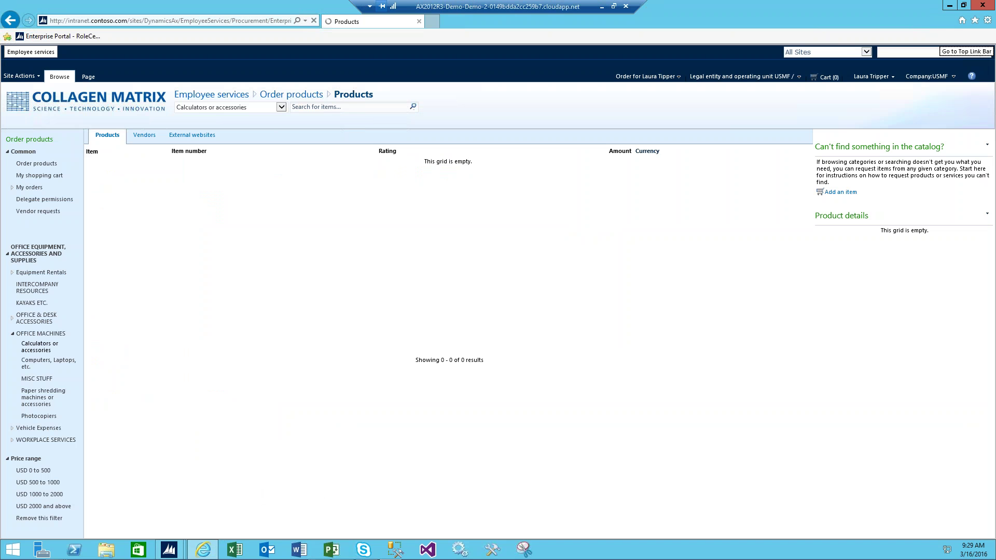
pyautogui.click(314, 21)
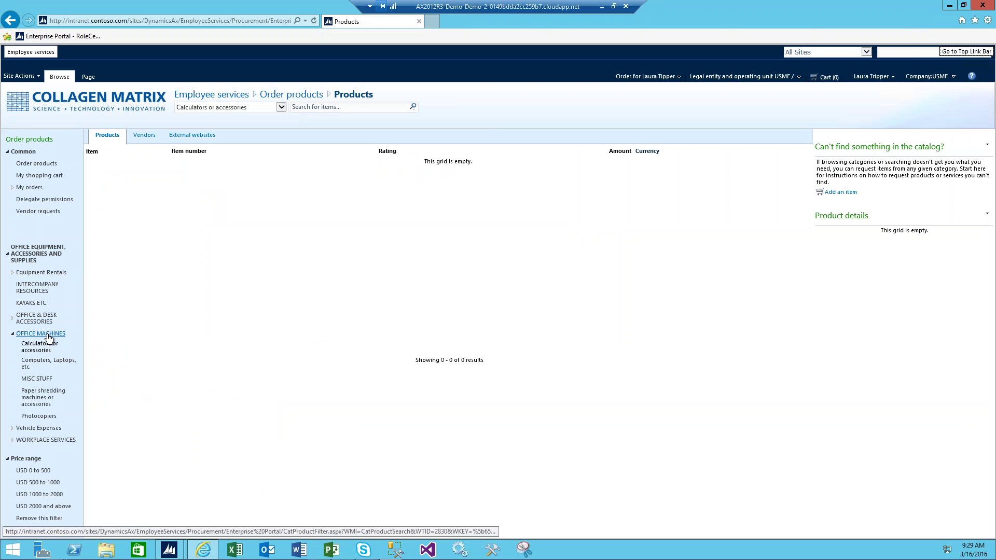
pyautogui.click(13, 319)
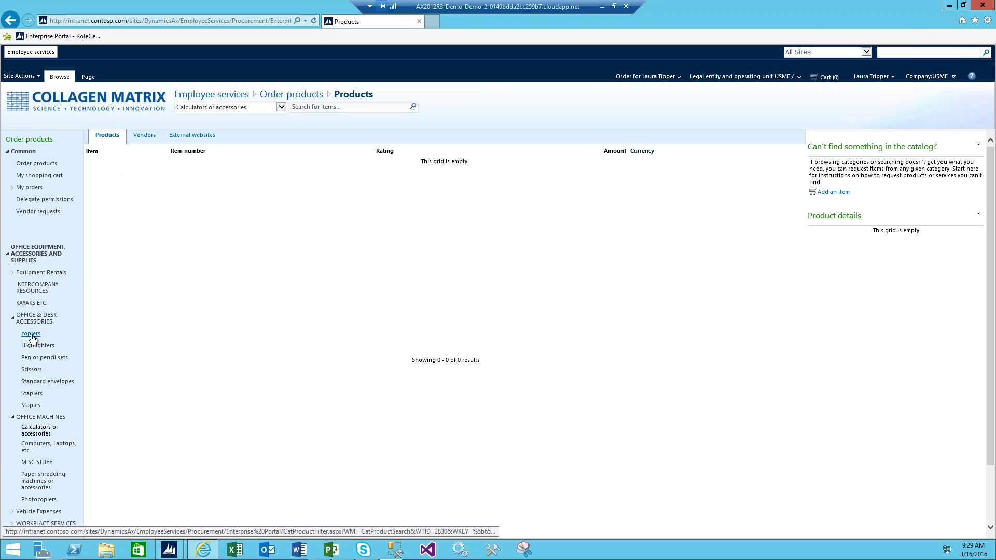
pyautogui.click(31, 335)
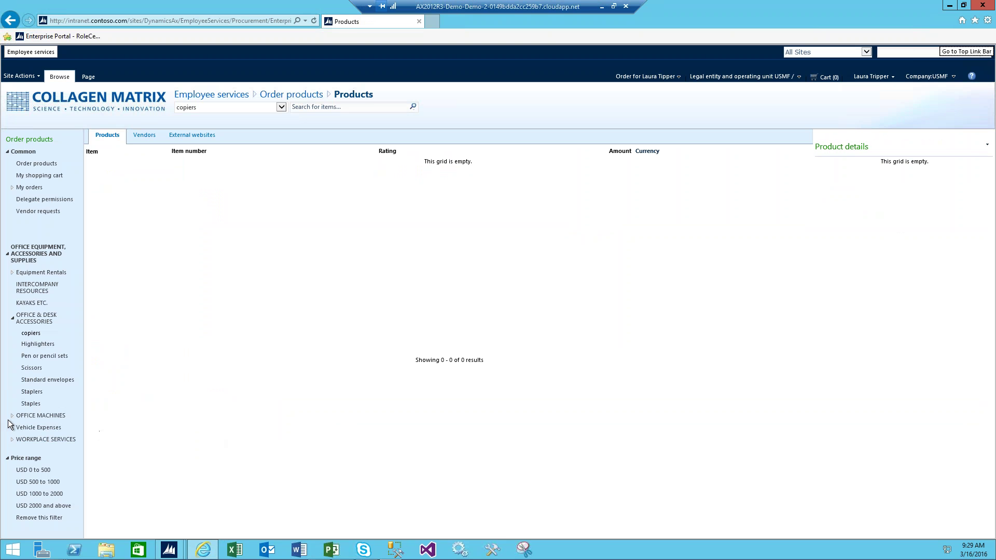
pyautogui.click(12, 415)
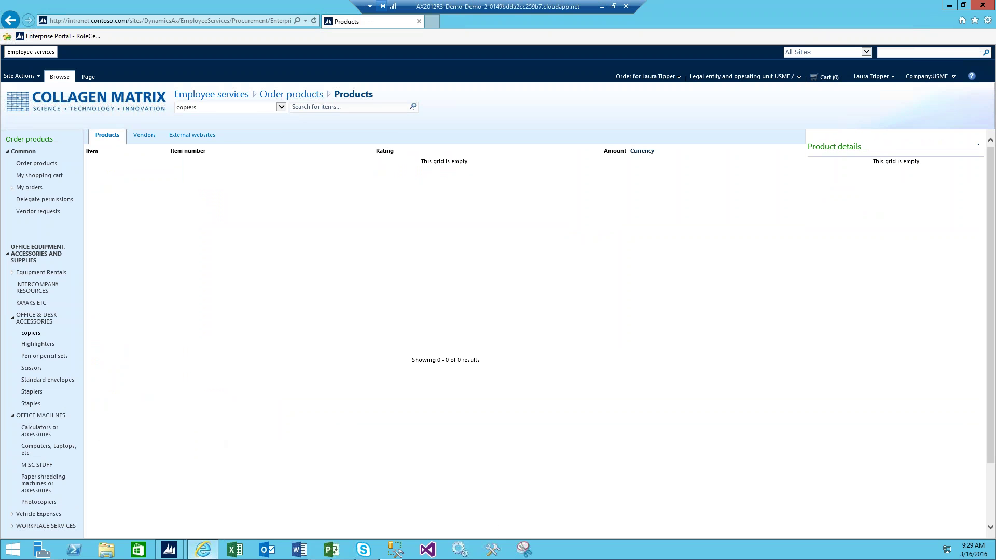
pyautogui.moveTo(169, 550)
pyautogui.click(212, 500)
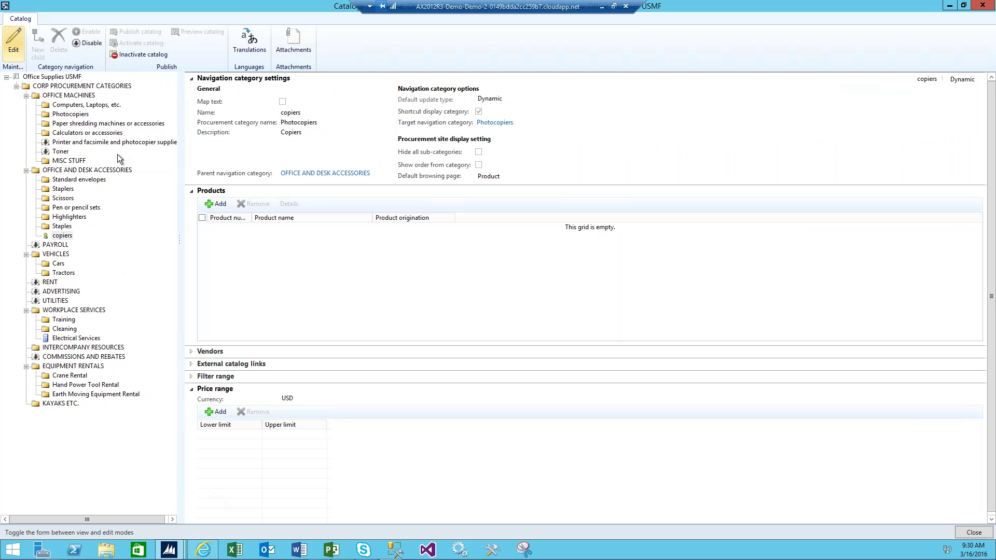
# Review the vendors, external catalog links and Drive Capacity filter range of the Computers, Laptops, etc. category
pyautogui.click(73, 104)
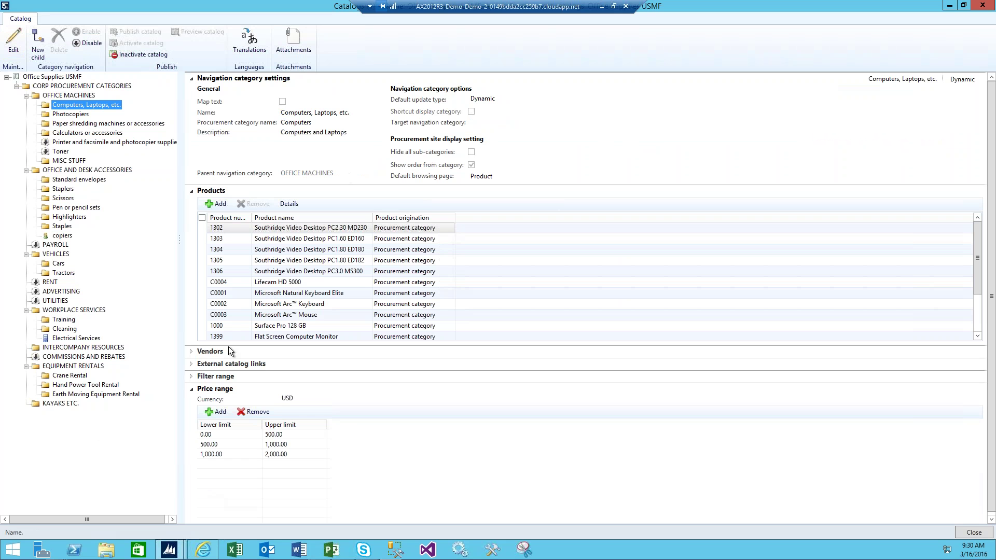
pyautogui.click(194, 190)
pyautogui.click(192, 204)
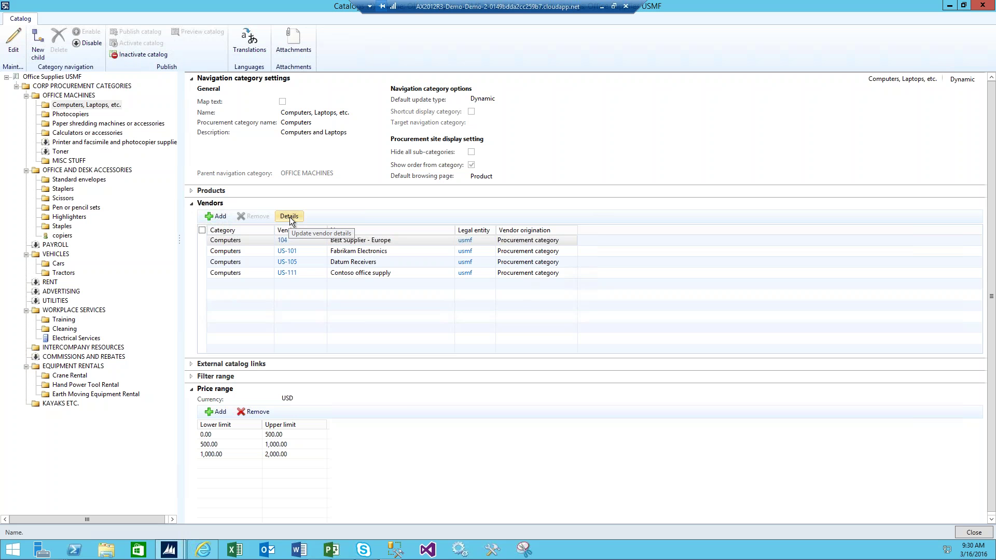
pyautogui.click(193, 202)
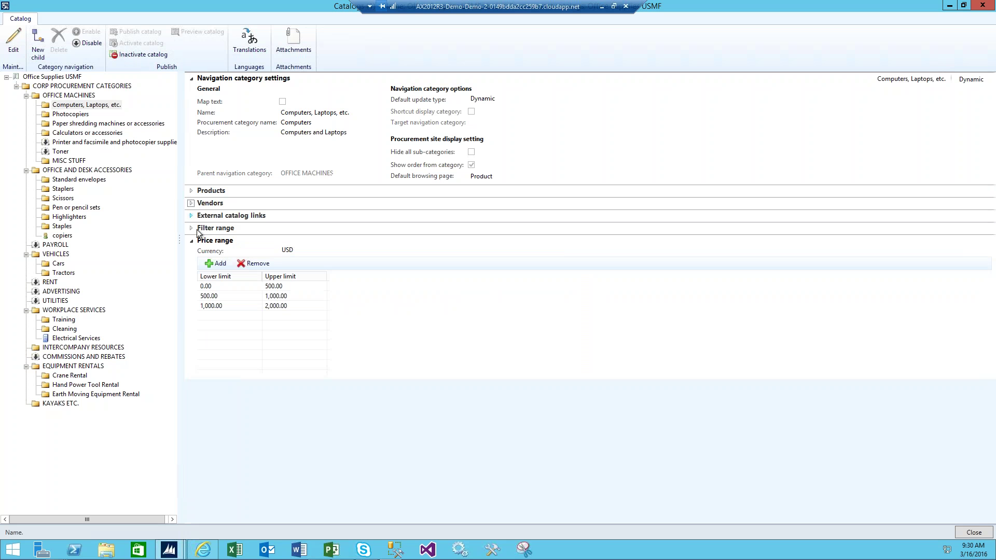
pyautogui.click(192, 215)
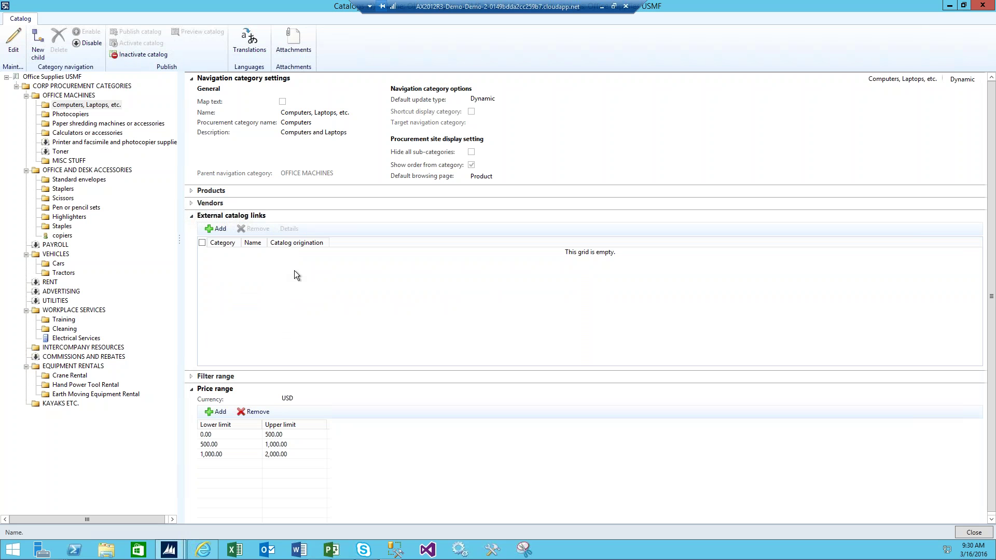
pyautogui.click(192, 217)
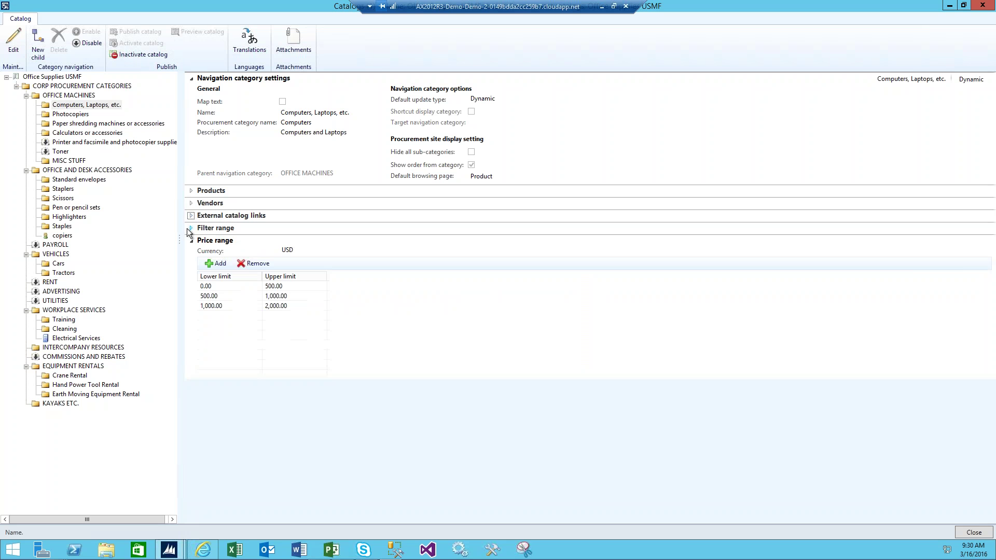
pyautogui.click(192, 229)
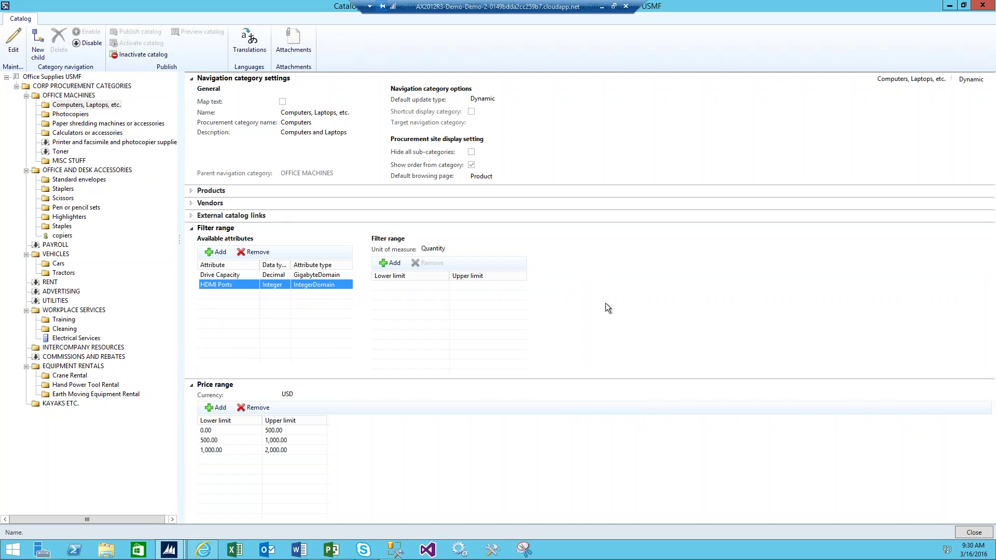
pyautogui.click(214, 274)
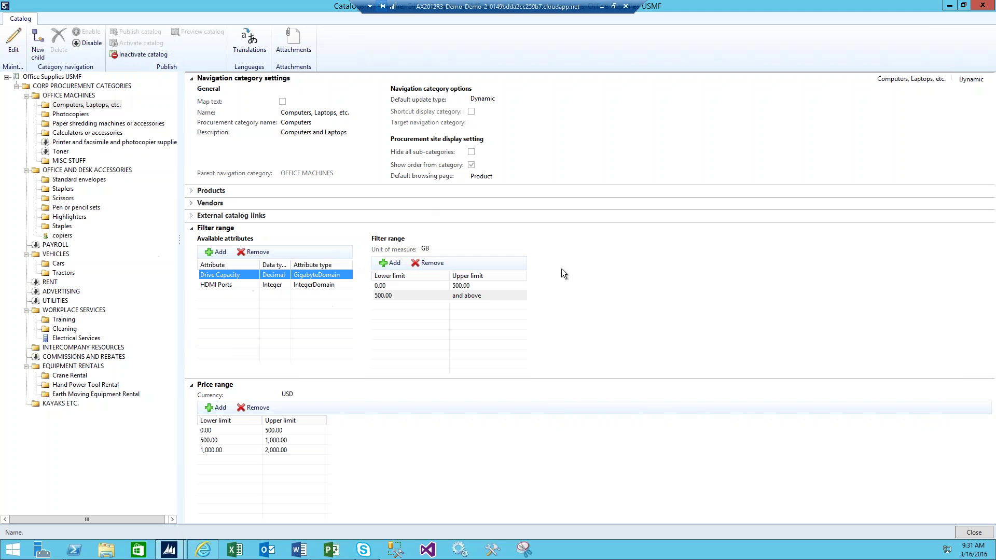
# In the Internet Explorer portal, filter the Computers, Laptops, etc. products by a drive capacity of 500 GB and above
pyautogui.click(202, 550)
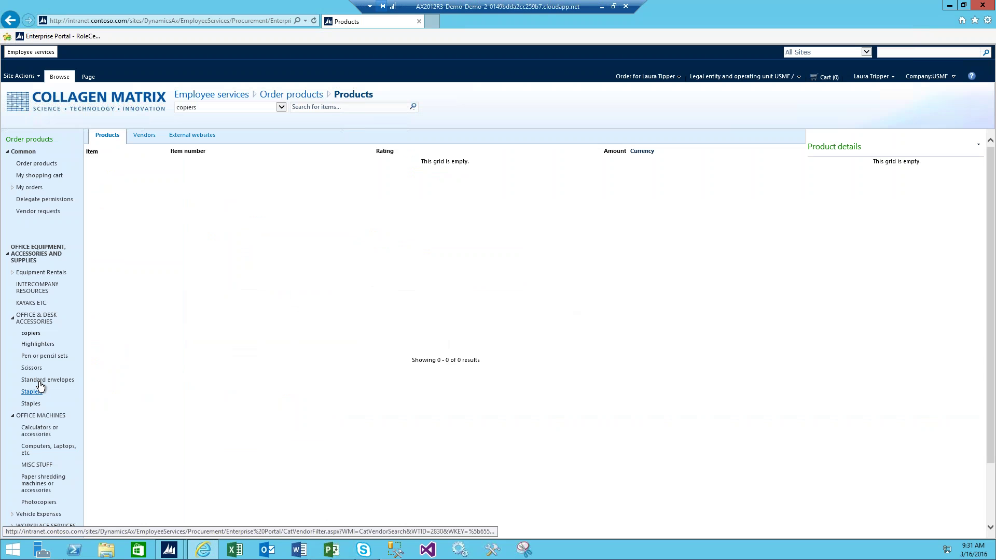
pyautogui.click(45, 450)
pyautogui.scroll(-3, 63, 474)
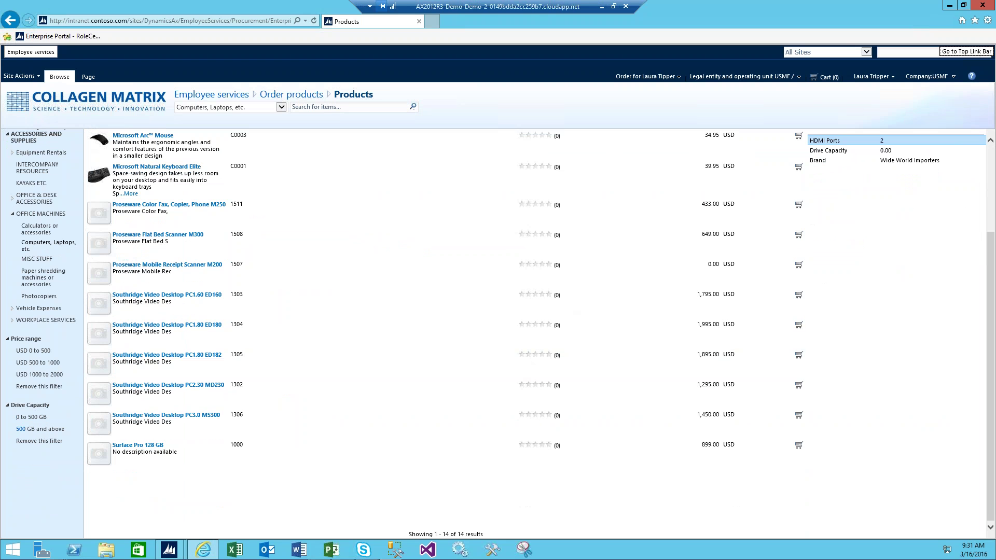
pyautogui.click(40, 430)
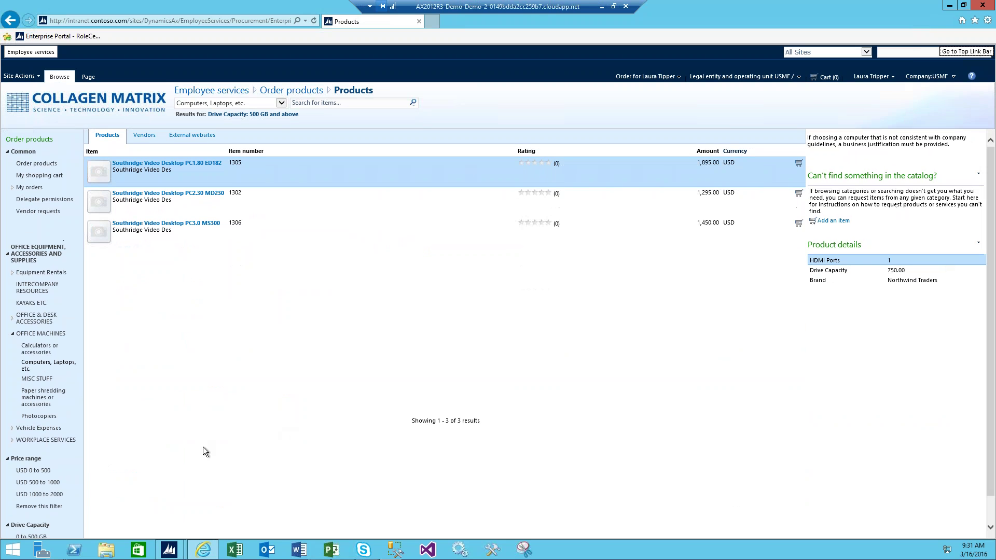
# Review the computer category's price ranges back in Dynamics AX, and switch to the PowerPoint presentation
pyautogui.moveTo(168, 548)
pyautogui.click(243, 488)
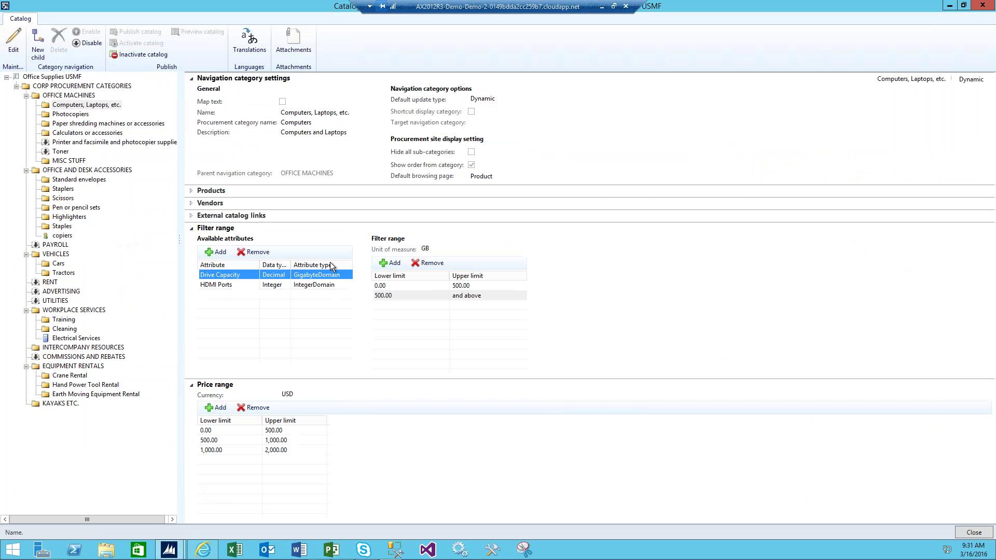
pyautogui.click(193, 228)
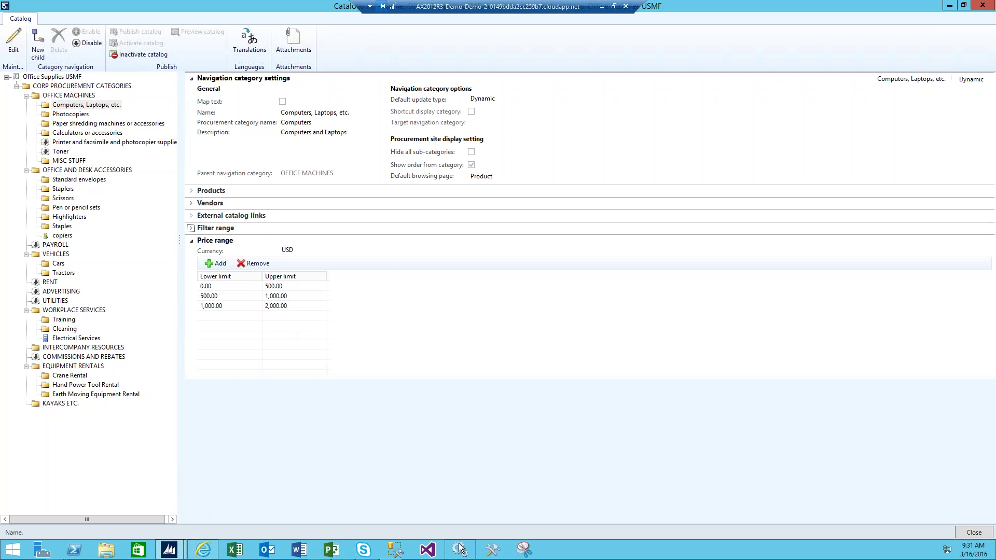
pyautogui.click(319, 553)
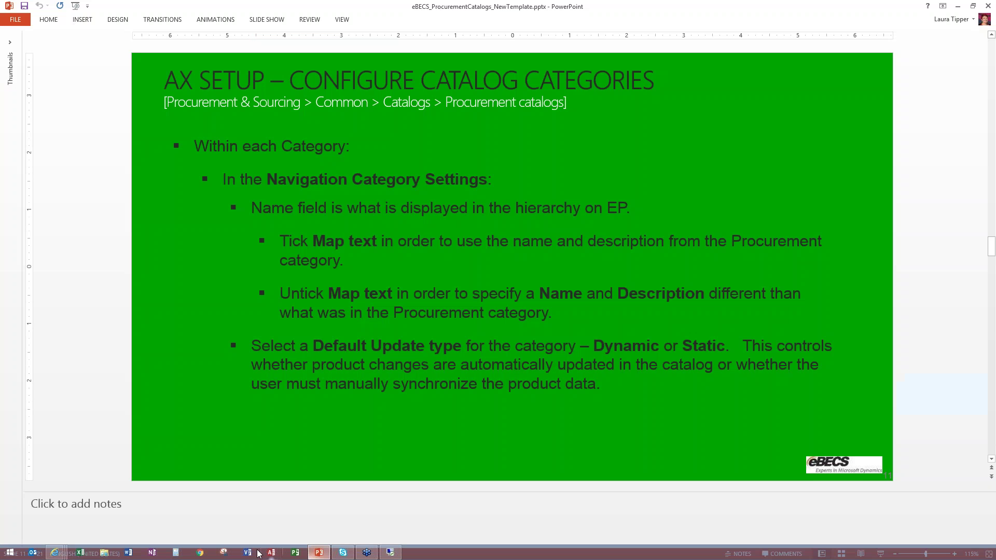
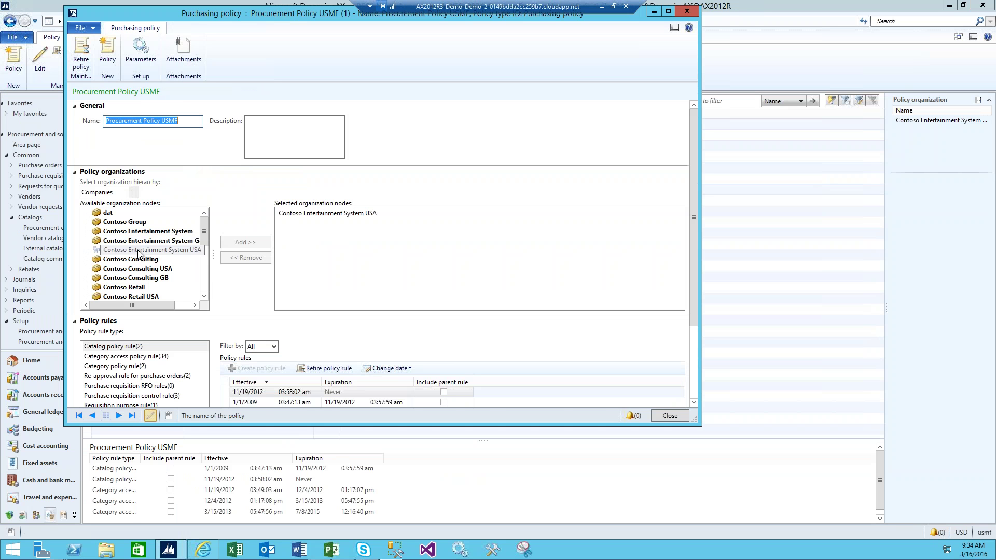
# Review the Contoso Entertainment System USA organization in Procurement Policy USMF, and select its catalog policy rule effective 11/19/2012
pyautogui.click(139, 251)
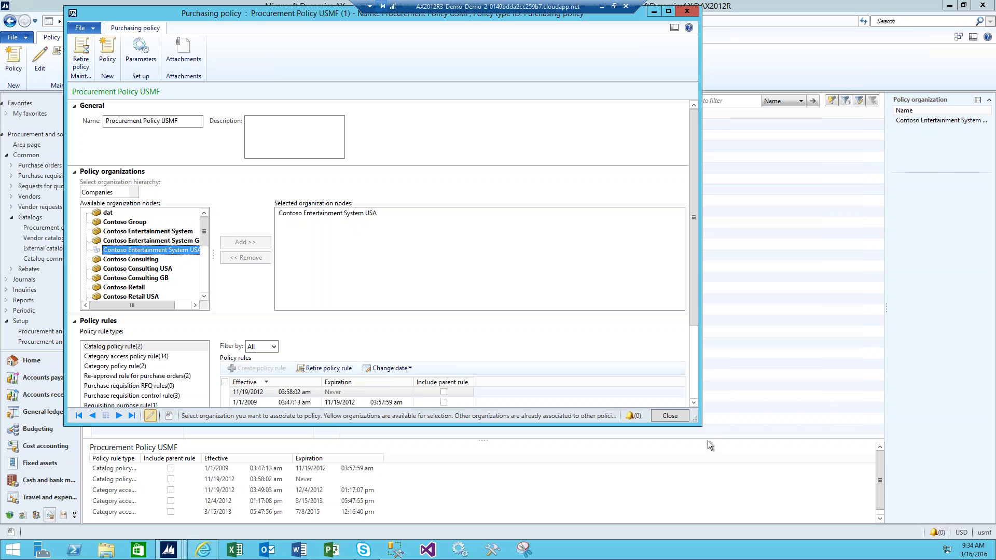
pyautogui.moveTo(698, 422); pyautogui.dragTo(779, 479)
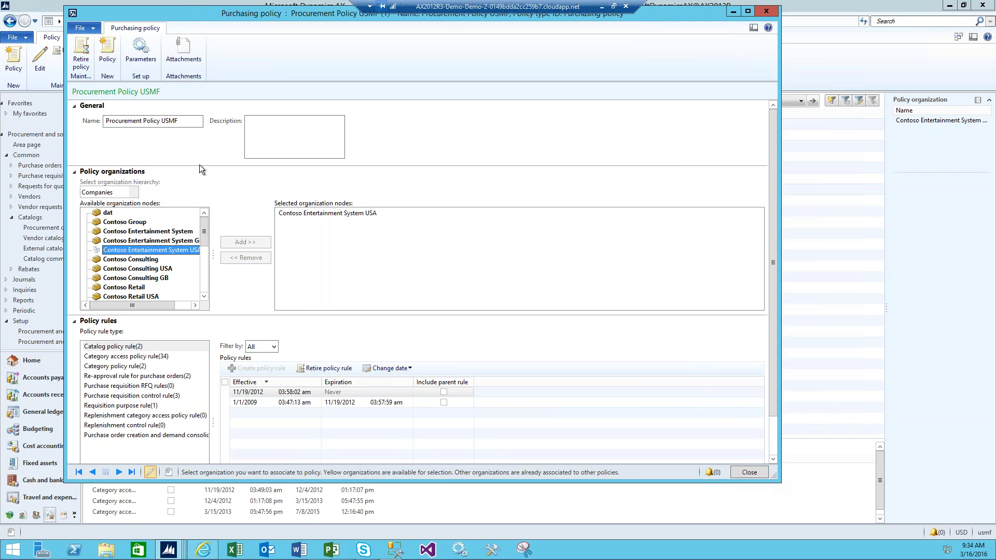
pyautogui.moveTo(773, 132); pyautogui.dragTo(769, 175)
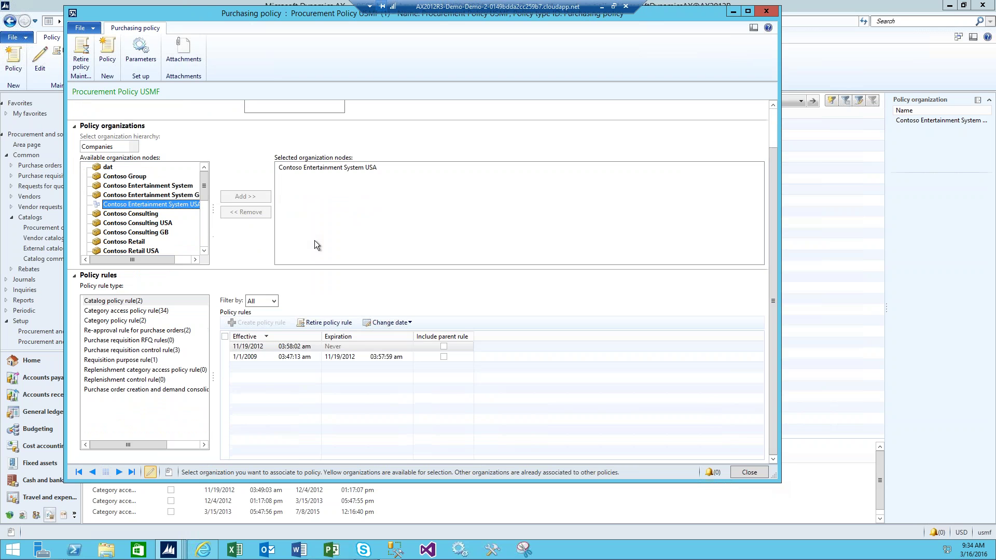
pyautogui.click(127, 302)
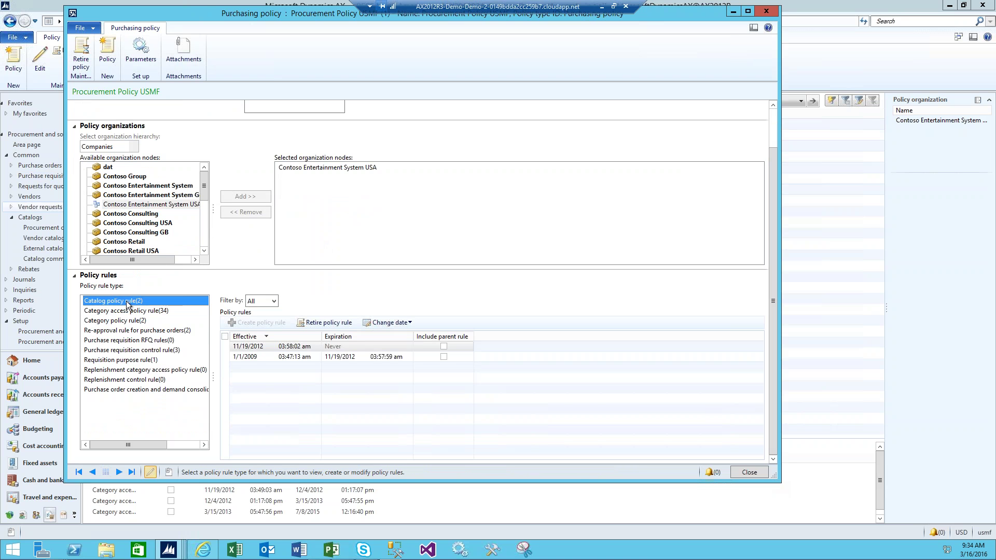
pyautogui.click(299, 351)
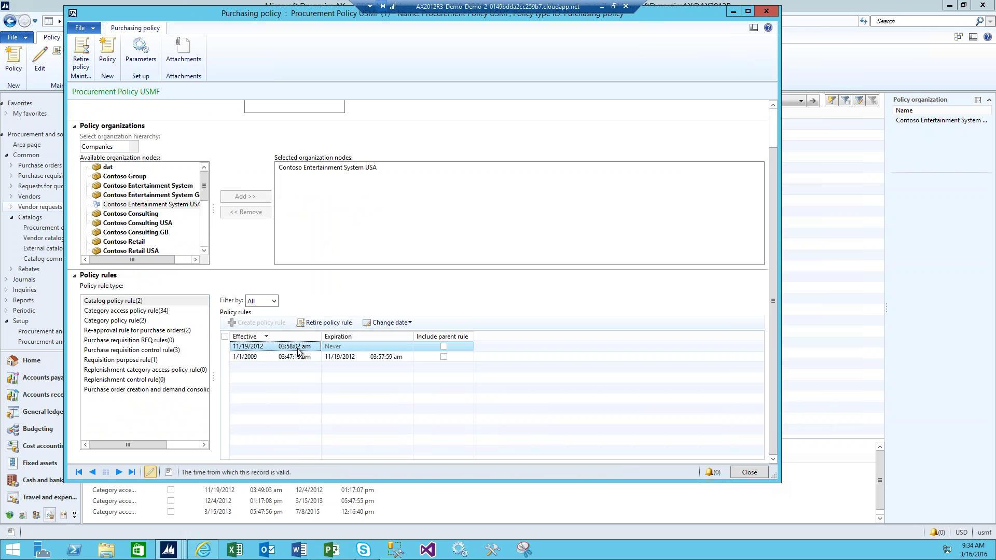
# Open the catalog policy rule effective 11/19/2012, review the available catalogs, and confirm it with Office Supplies USMF
pyautogui.doubleClick(298, 352)
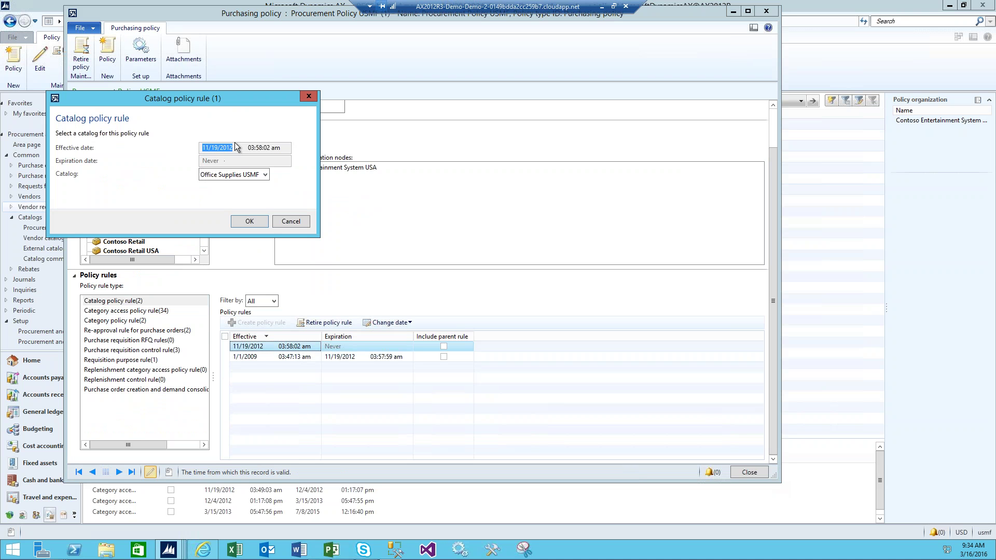
pyautogui.click(265, 175)
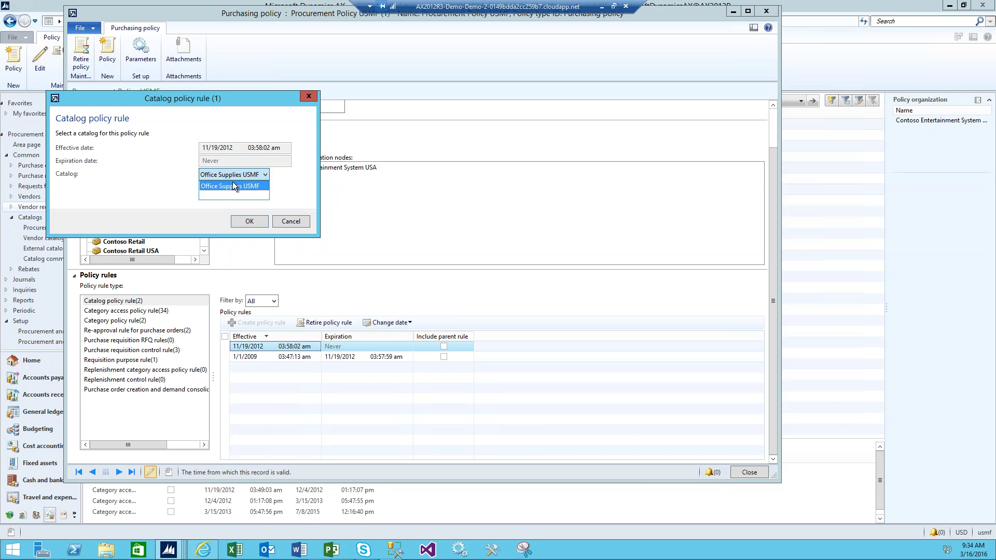
pyautogui.click(152, 166)
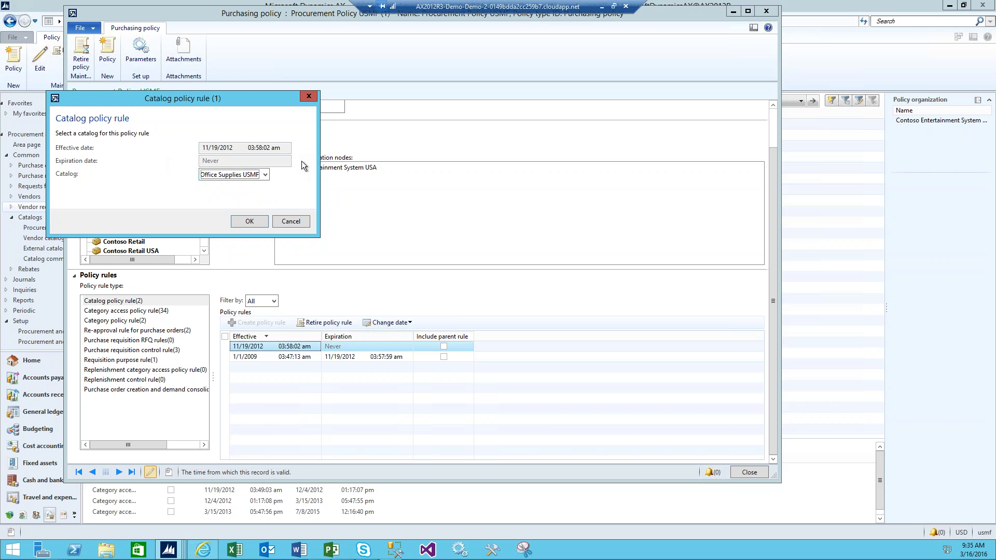
pyautogui.click(254, 221)
# Open the category access policy rule effective 2/24/2016, and review its selected categories and the subcategories of EQUIPMENT RENTALS
pyautogui.click(130, 311)
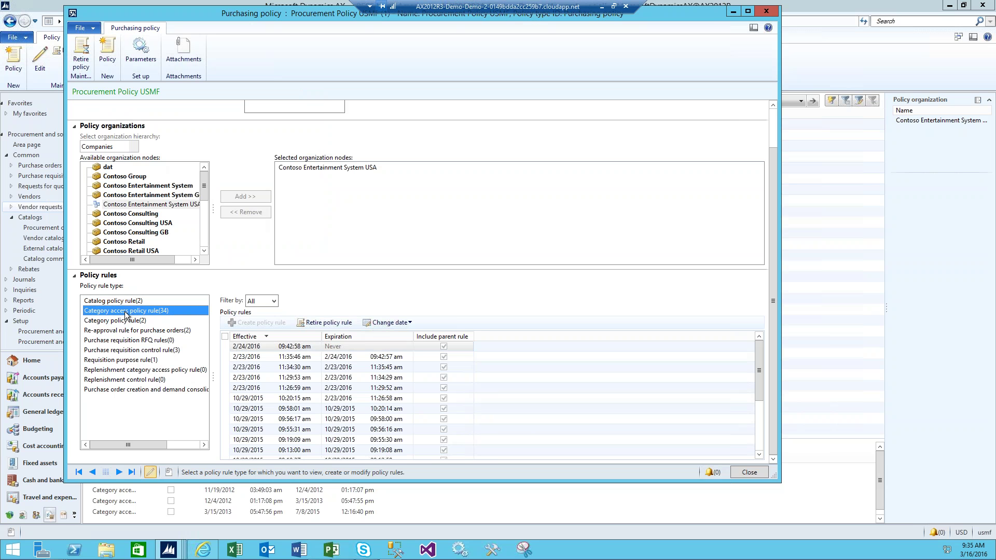
pyautogui.click(303, 347)
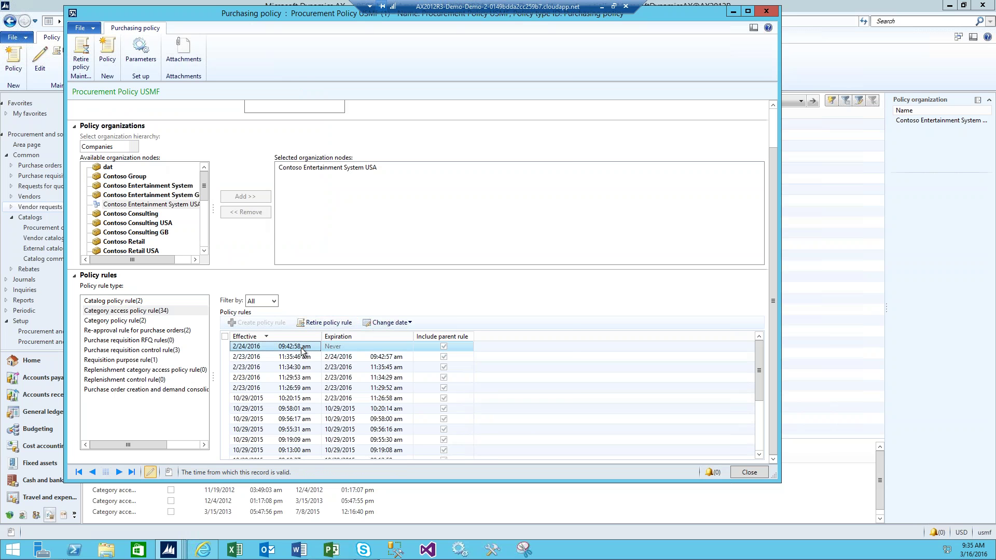
pyautogui.doubleClick(301, 349)
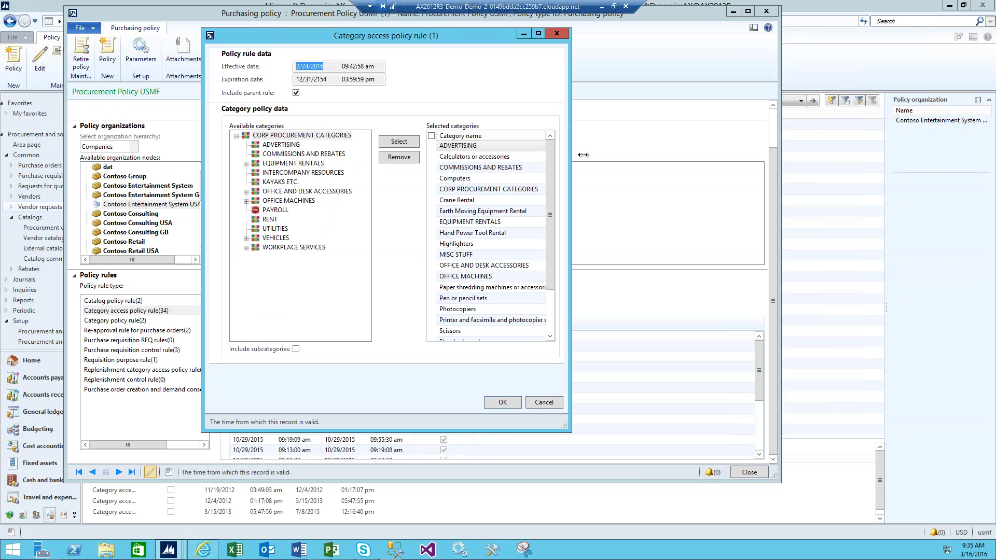
pyautogui.moveTo(582, 154); pyautogui.dragTo(730, 155)
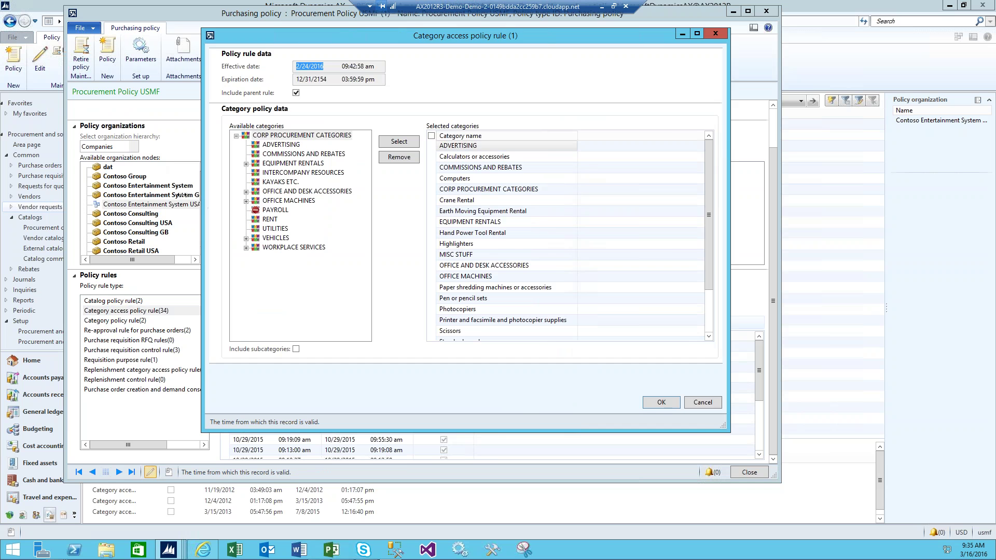
pyautogui.moveTo(183, 195); pyautogui.dragTo(52, 195)
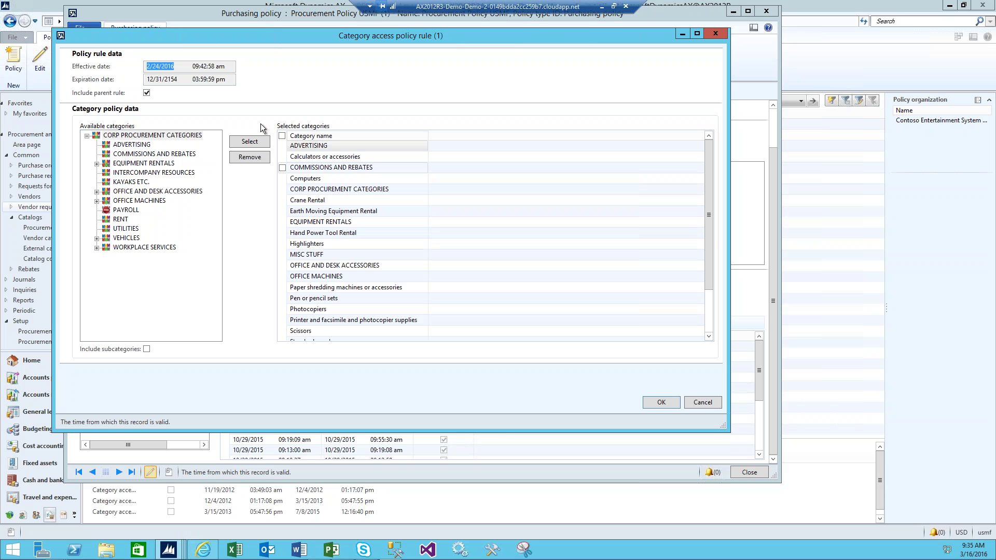
pyautogui.click(97, 164)
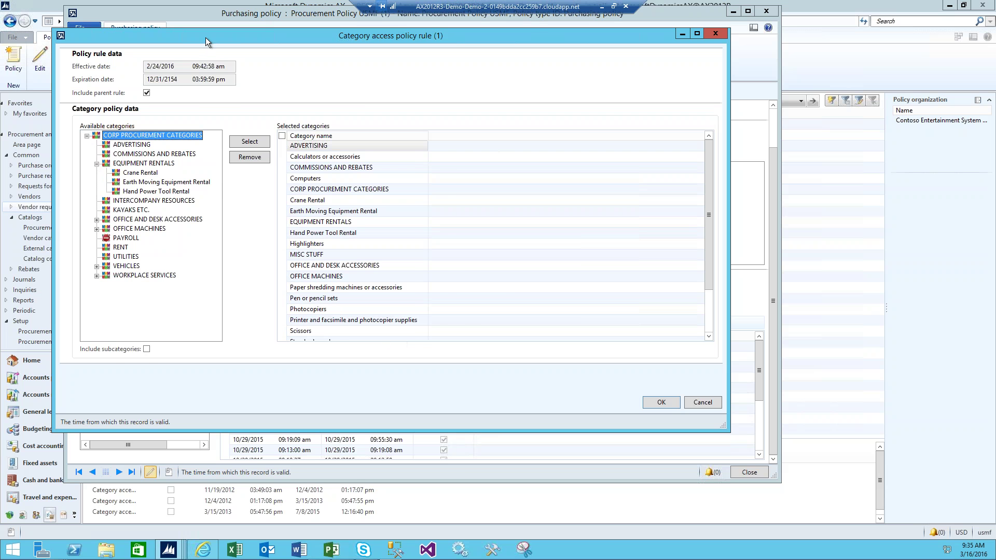
pyautogui.moveTo(205, 38); pyautogui.dragTo(358, 65)
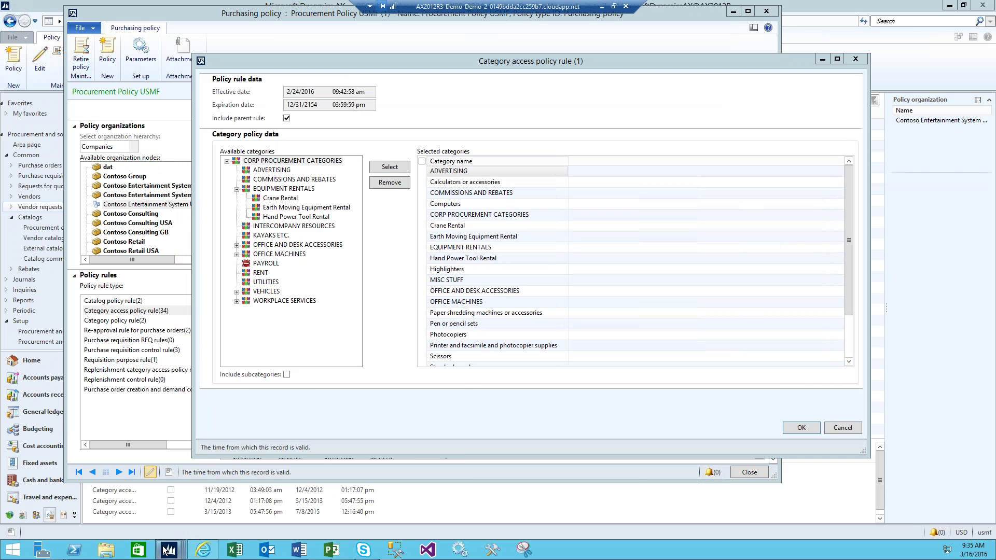
# Return to the category access policy rule window and remove Computers from the selected categories
pyautogui.moveTo(165, 550)
pyautogui.click(186, 512)
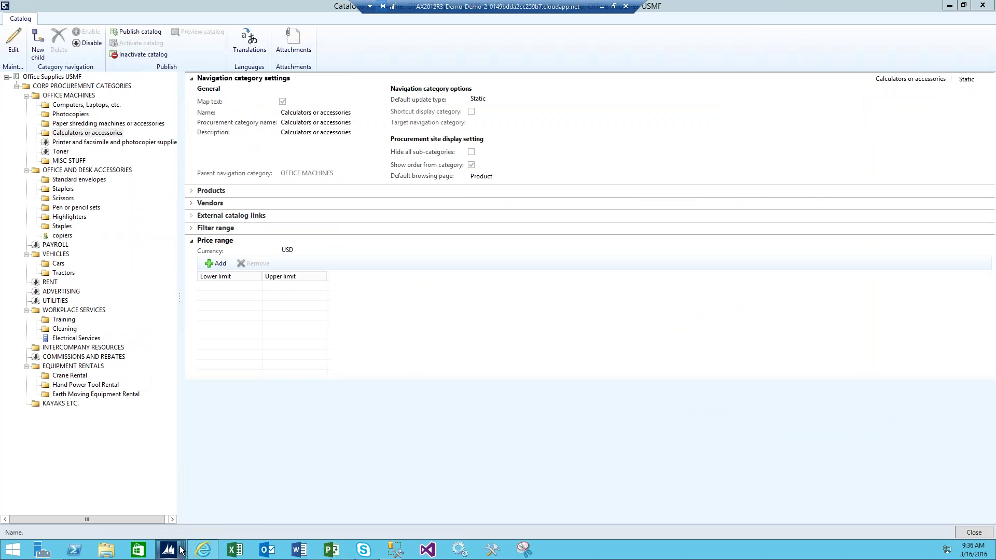
pyautogui.moveTo(175, 555)
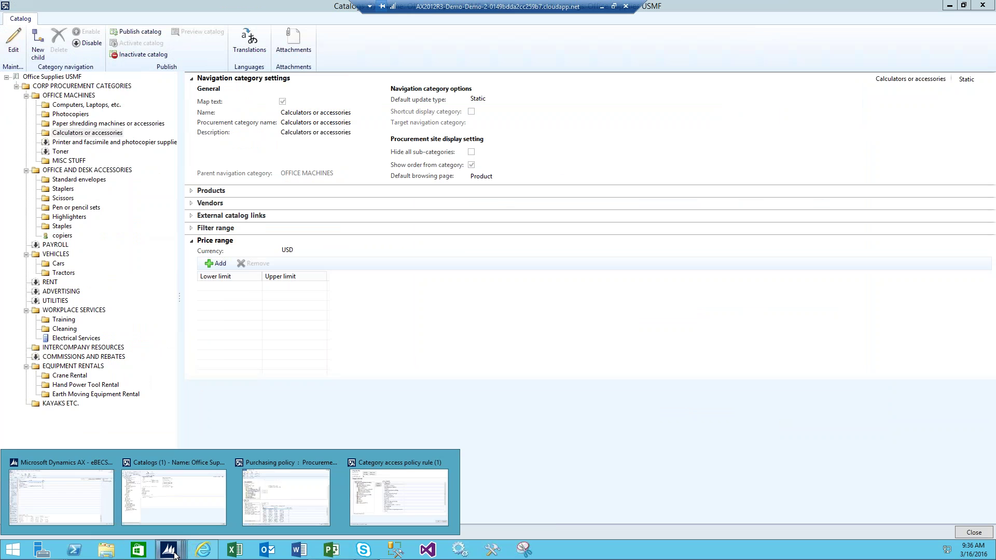
pyautogui.click(399, 492)
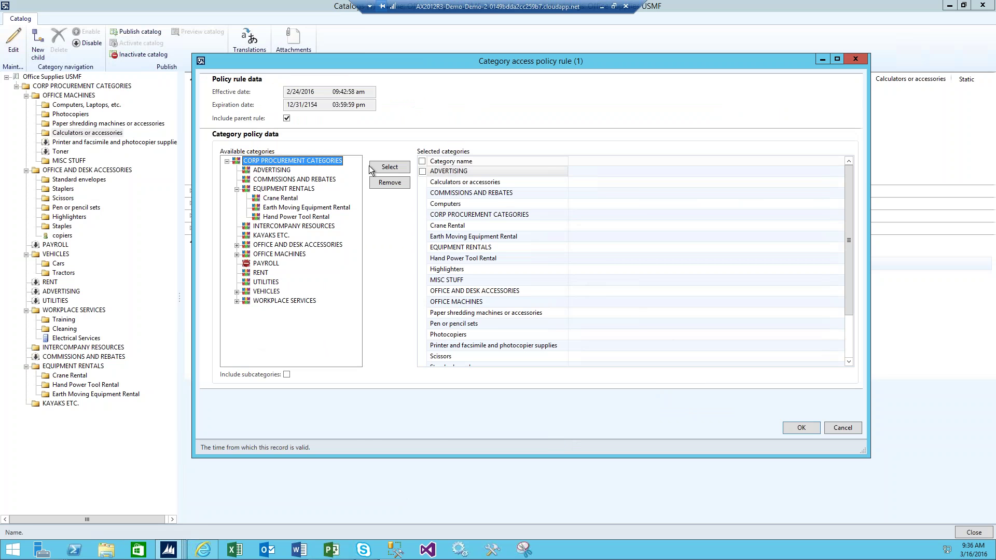
pyautogui.click(446, 204)
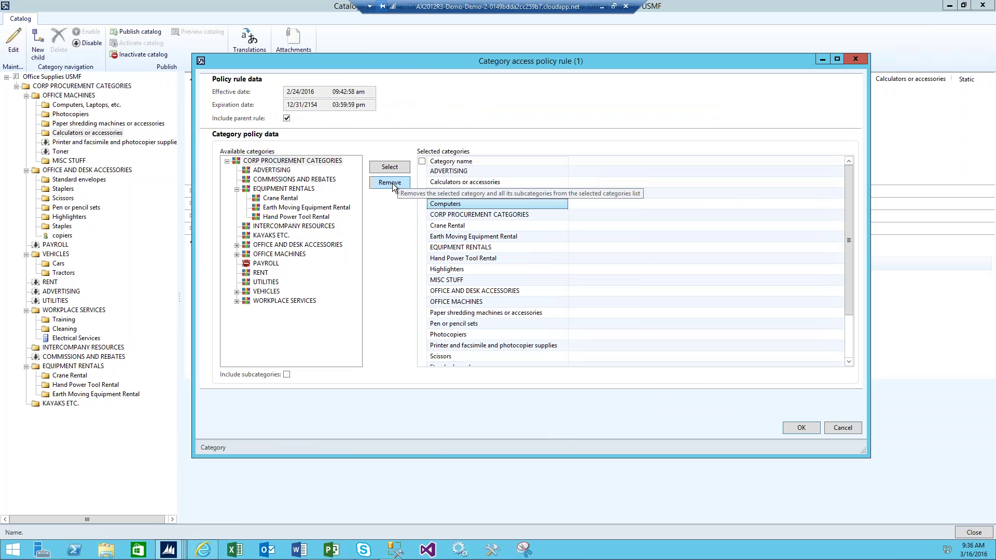
pyautogui.click(392, 183)
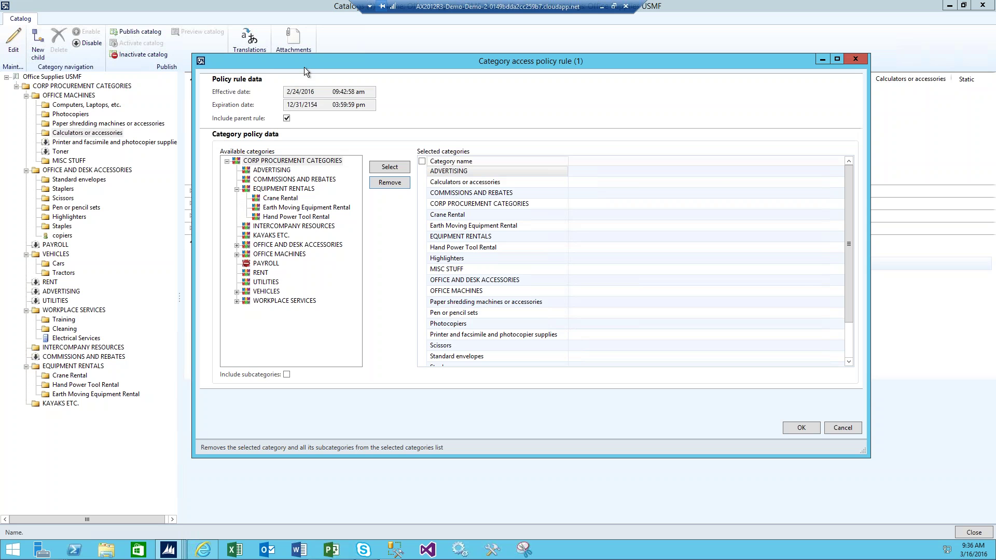
# Add OFFICE MACHINES including its subcategories to the category access policy rule's selected categories, and save the rule
pyautogui.moveTo(304, 64); pyautogui.dragTo(262, 42)
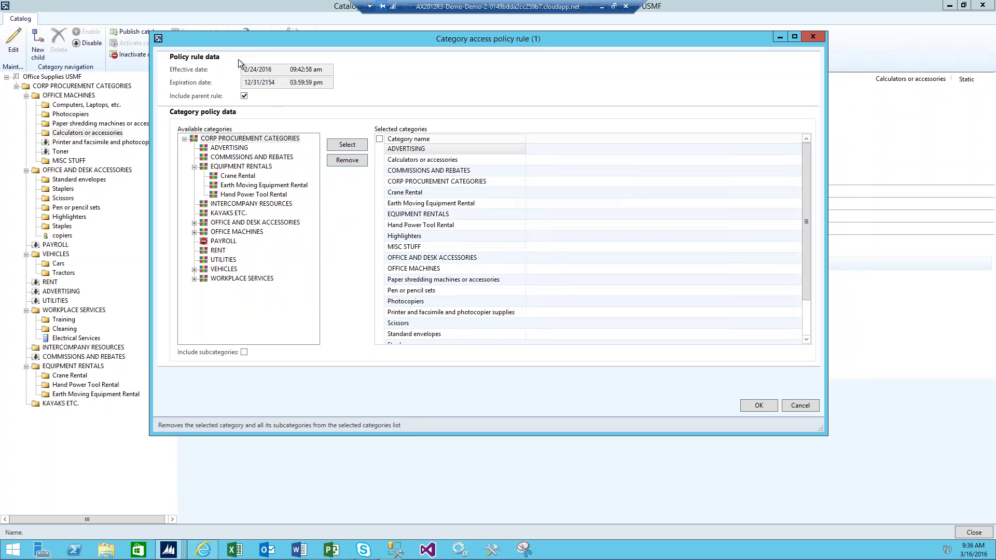
pyautogui.click(194, 223)
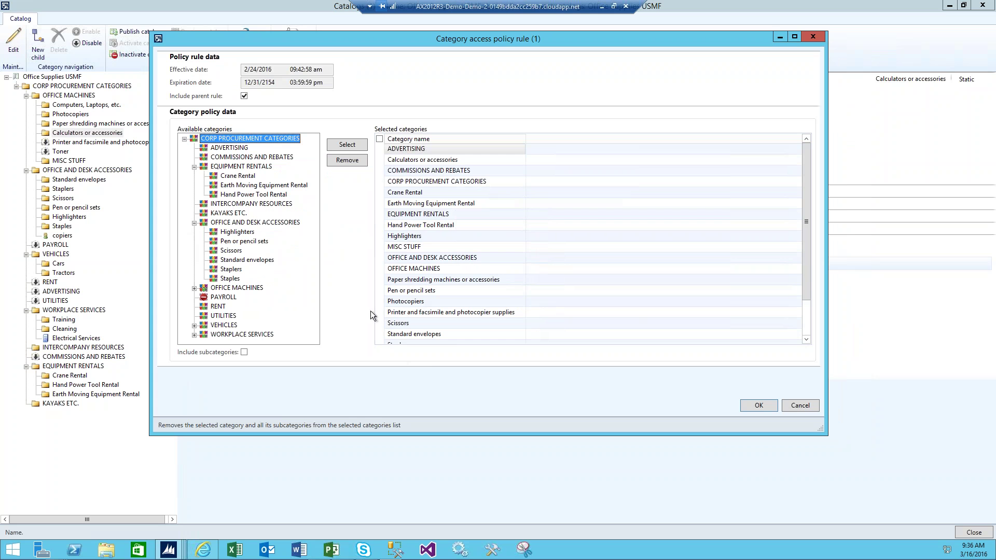
pyautogui.click(194, 288)
pyautogui.click(239, 280)
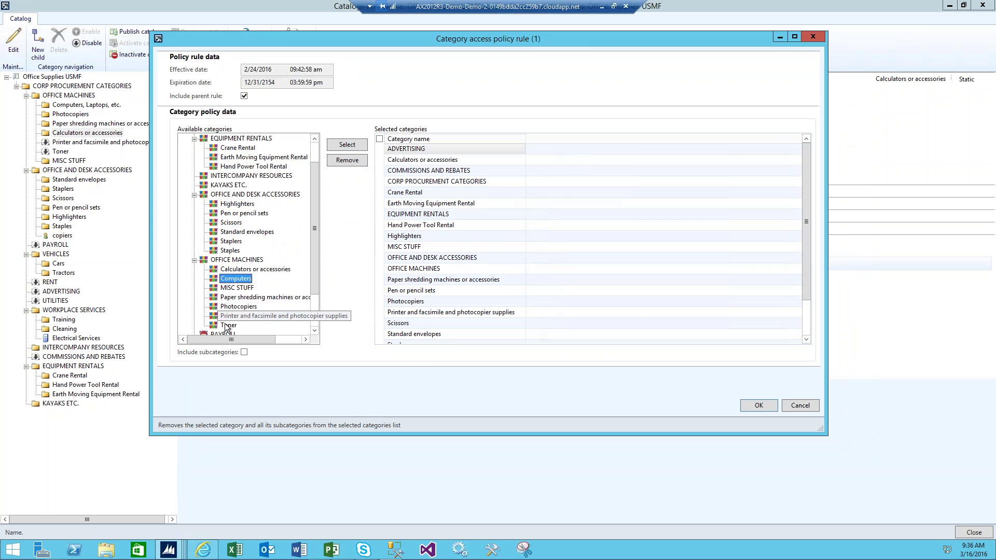
pyautogui.click(231, 261)
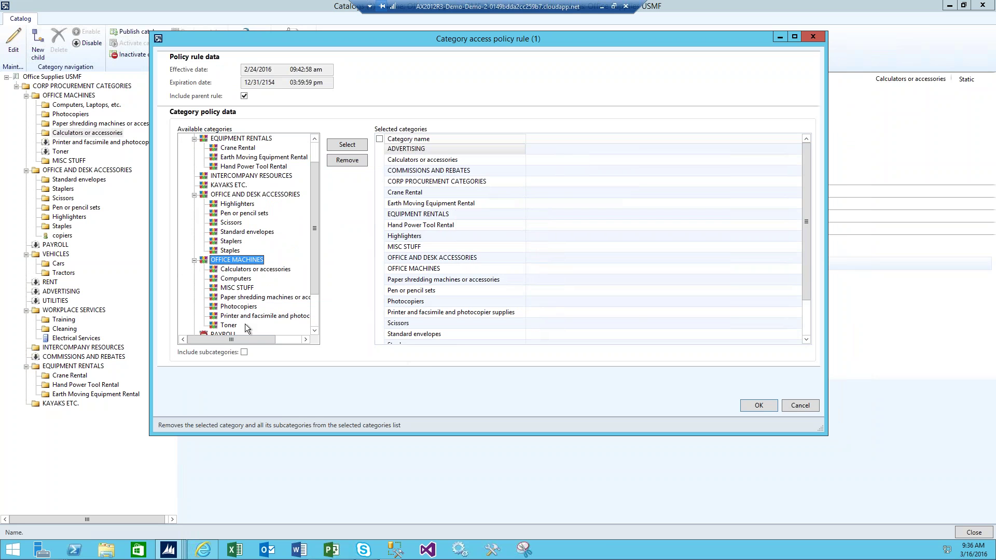
pyautogui.click(242, 353)
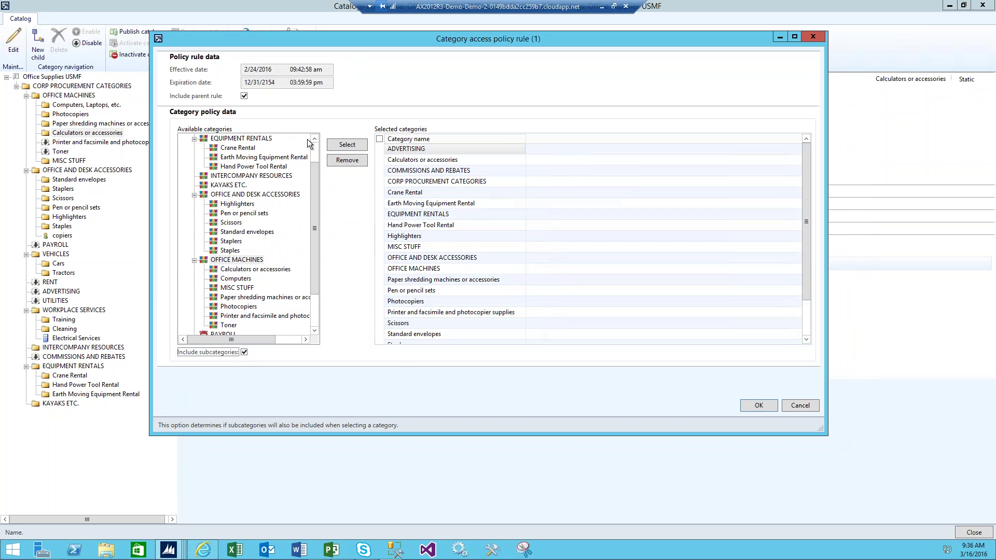
pyautogui.click(347, 144)
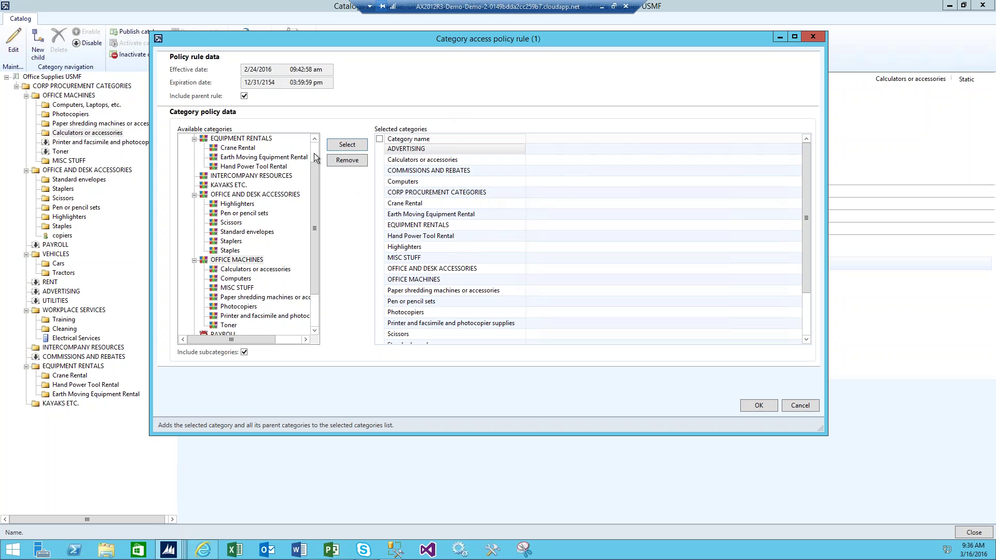
pyautogui.scroll(1, 313, 150)
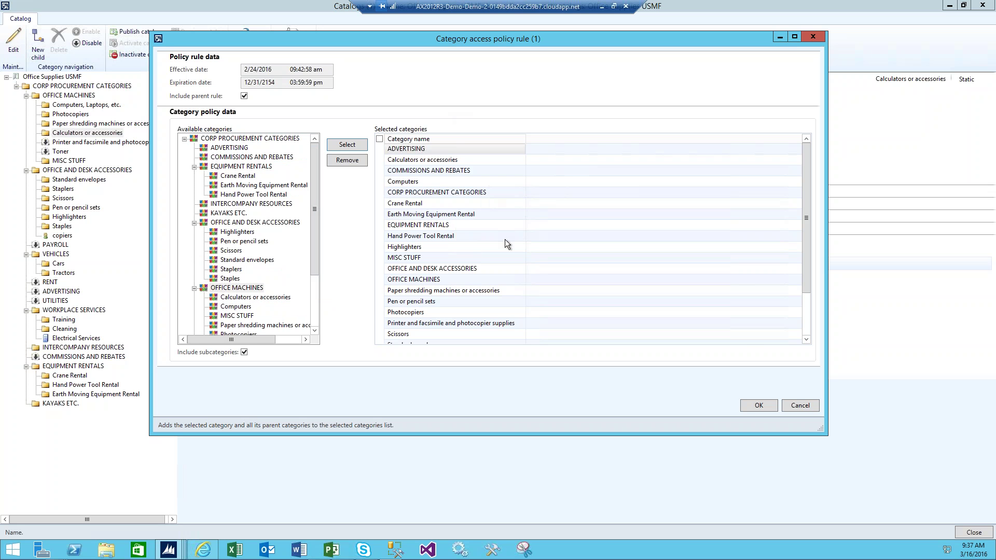
pyautogui.click(758, 405)
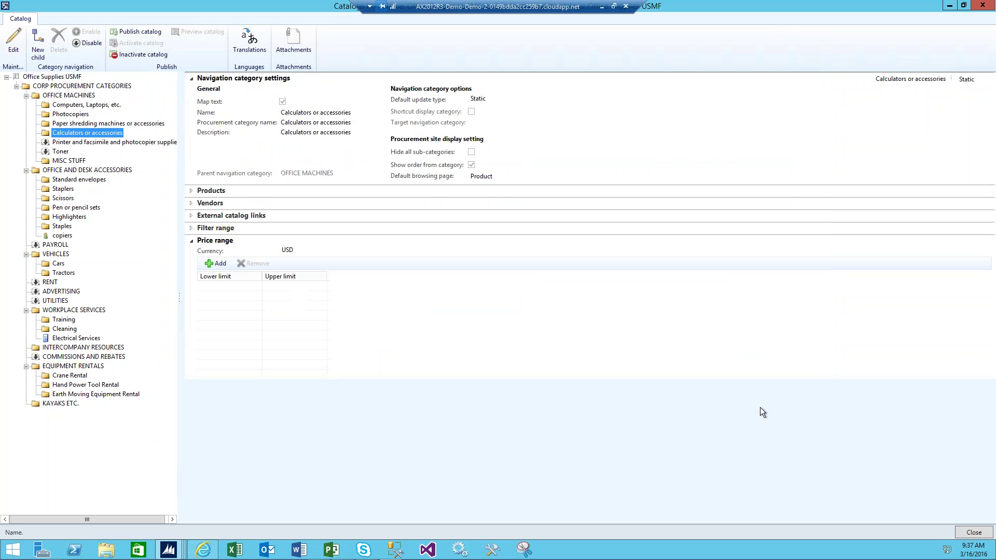
# Go back to the purchasing policy Procurement Policy USMF, review its category access policy rules, and close the policy
pyautogui.click(168, 550)
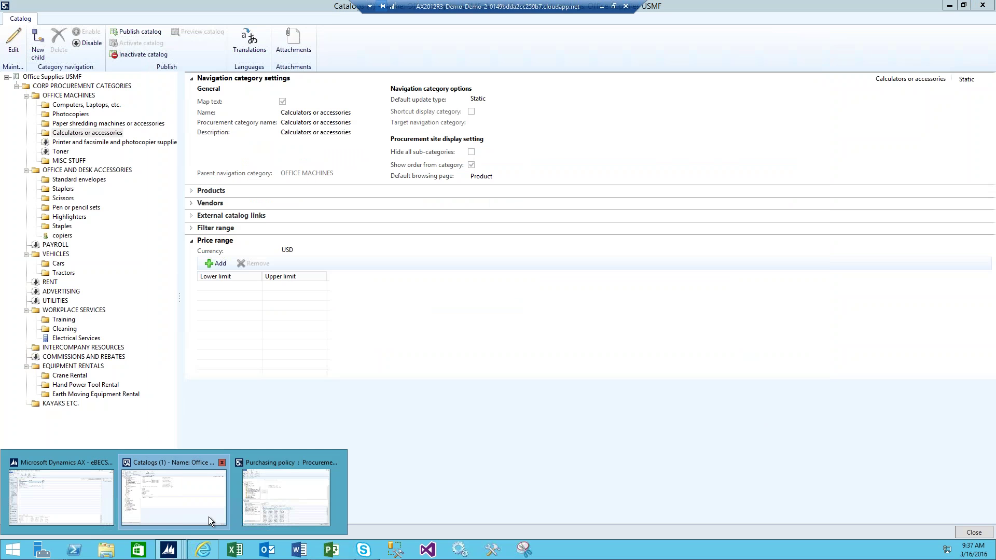
pyautogui.click(279, 514)
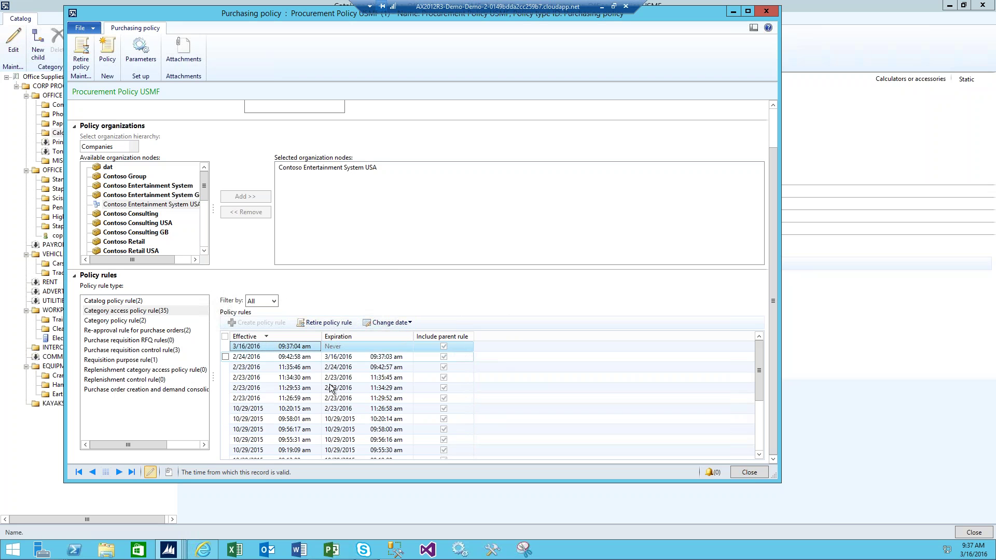
pyautogui.click(751, 471)
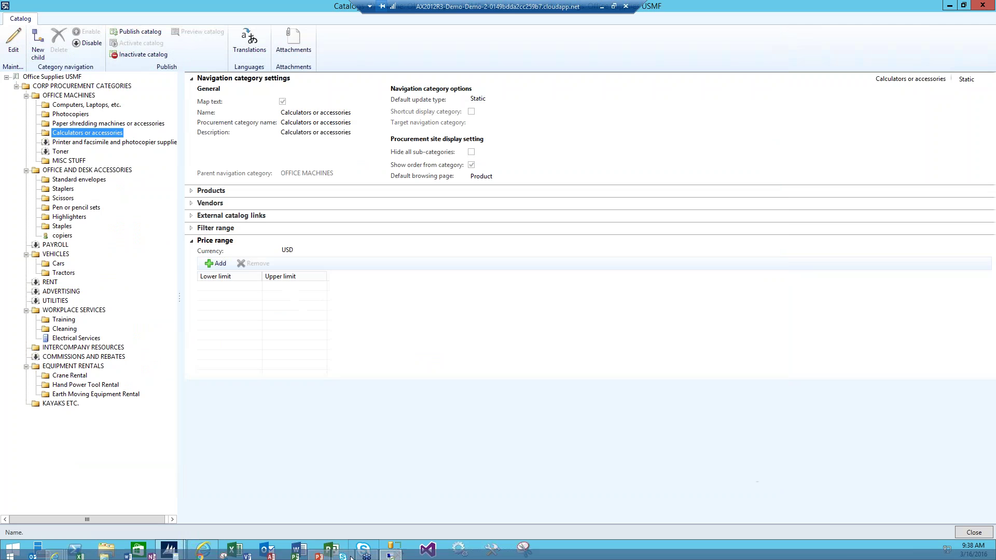
# Switch to PowerPoint to review the slide on making the procurement catalog available to EP, and return to Dynamics AX
pyautogui.click(326, 552)
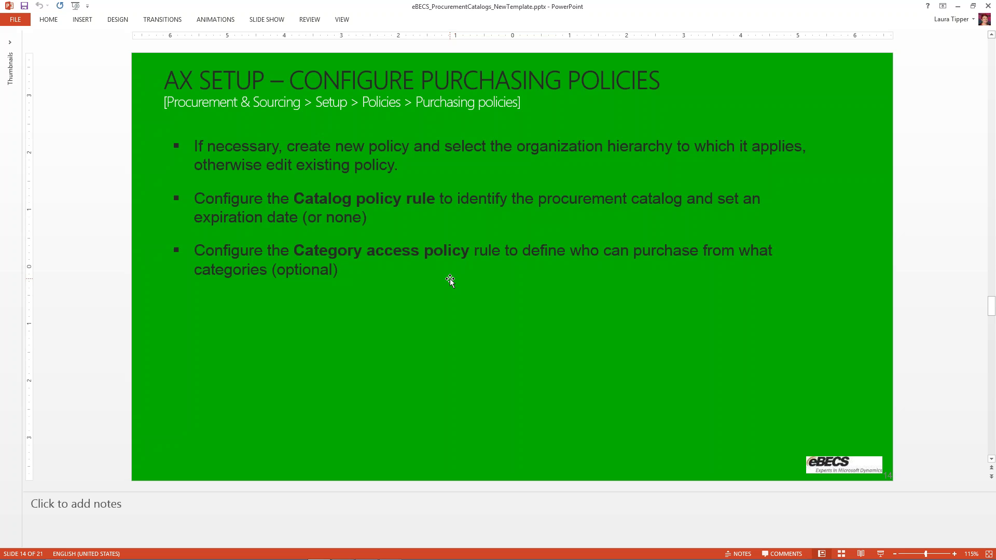
pyautogui.press('pagedown')
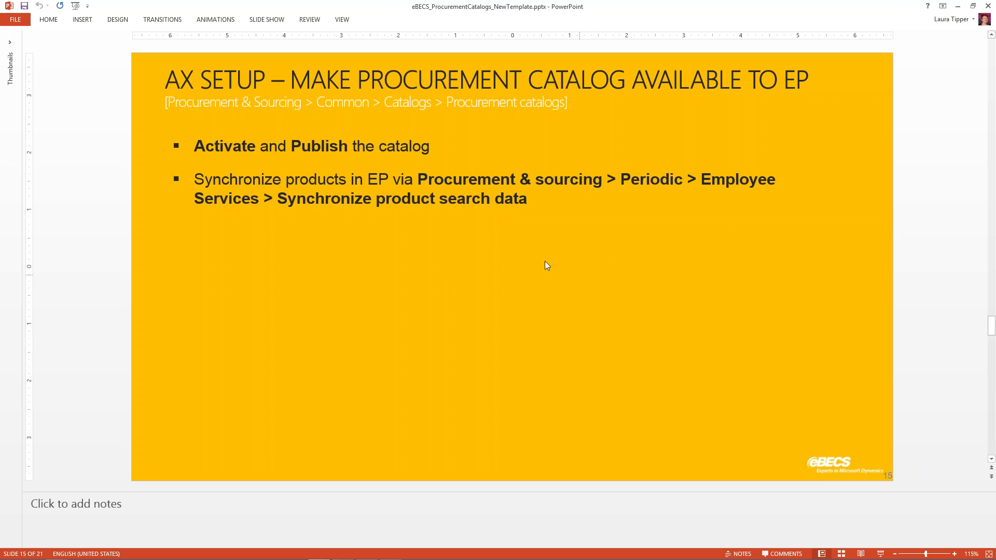
pyautogui.moveTo(335, 559)
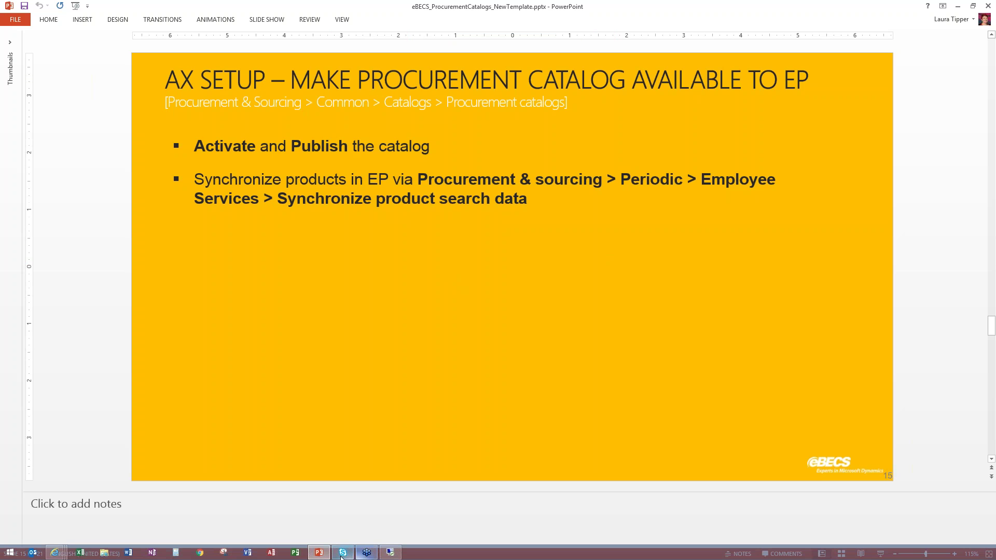
pyautogui.click(394, 553)
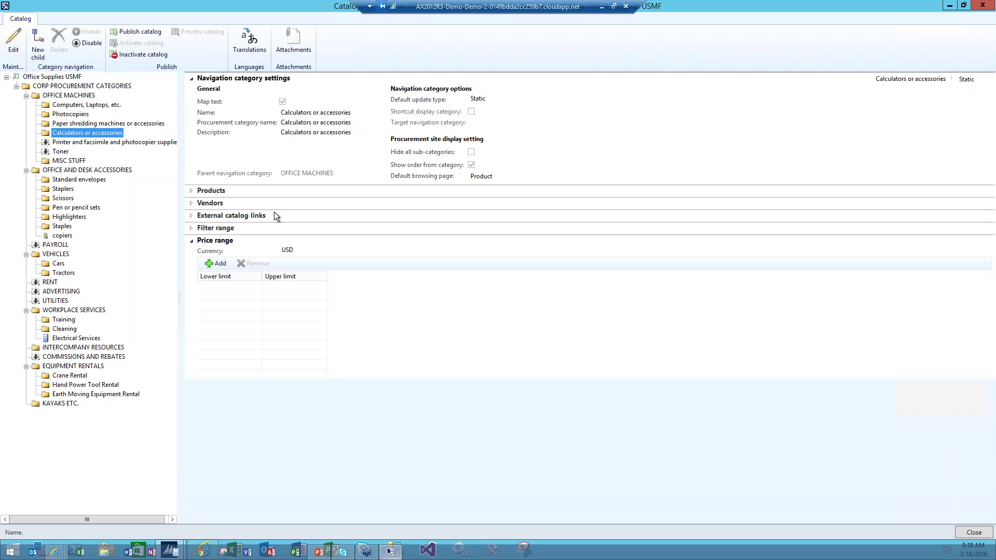
# Close the catalog form, go to the procurement catalogs list, and publish Office Supplies USMF, releasing catalog and product image updates to the procurement site
pyautogui.click(972, 532)
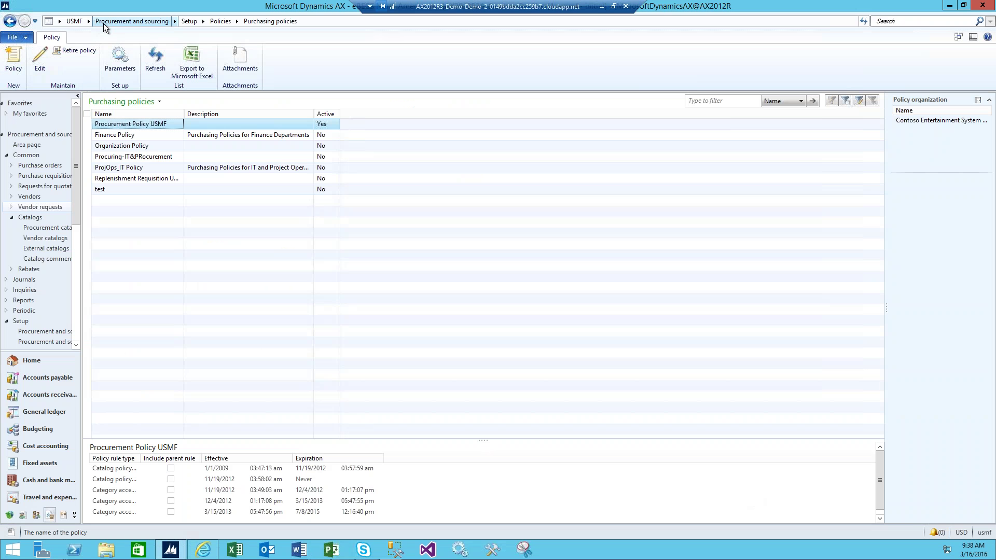
pyautogui.click(120, 22)
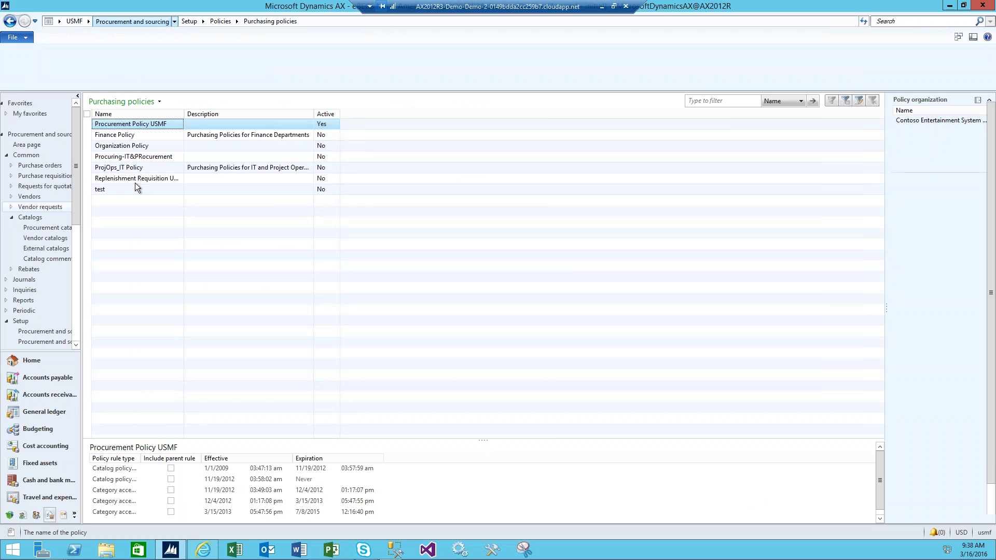
pyautogui.click(119, 138)
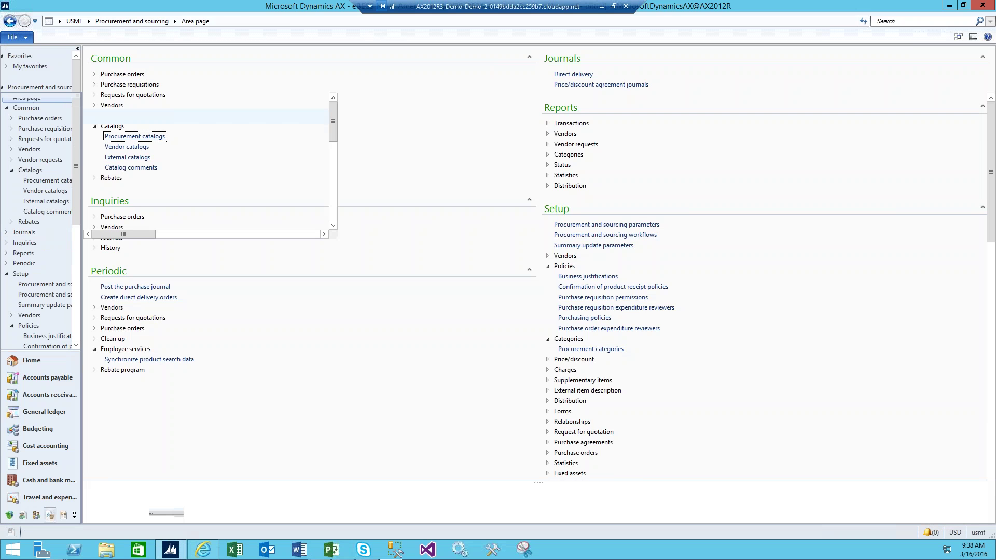
pyautogui.click(166, 127)
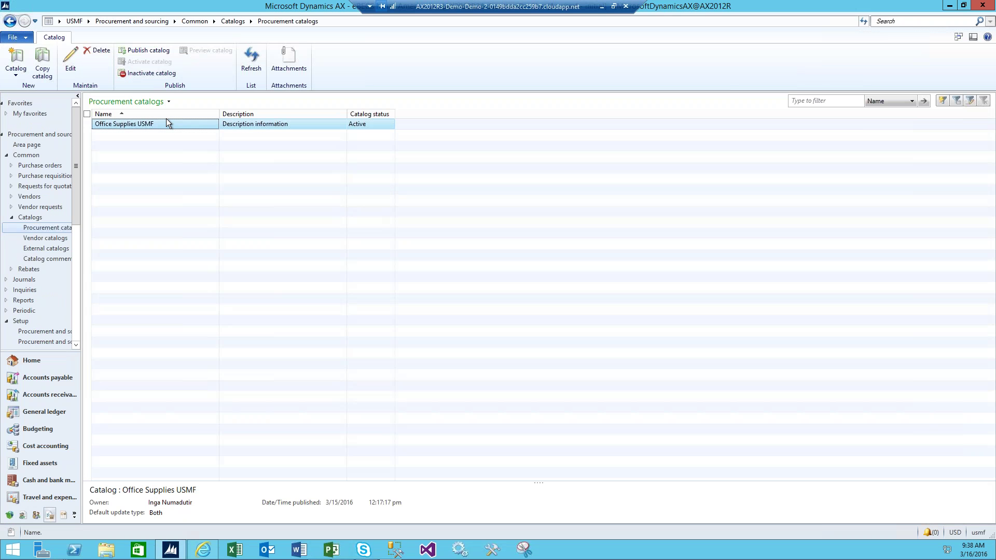
pyautogui.click(156, 51)
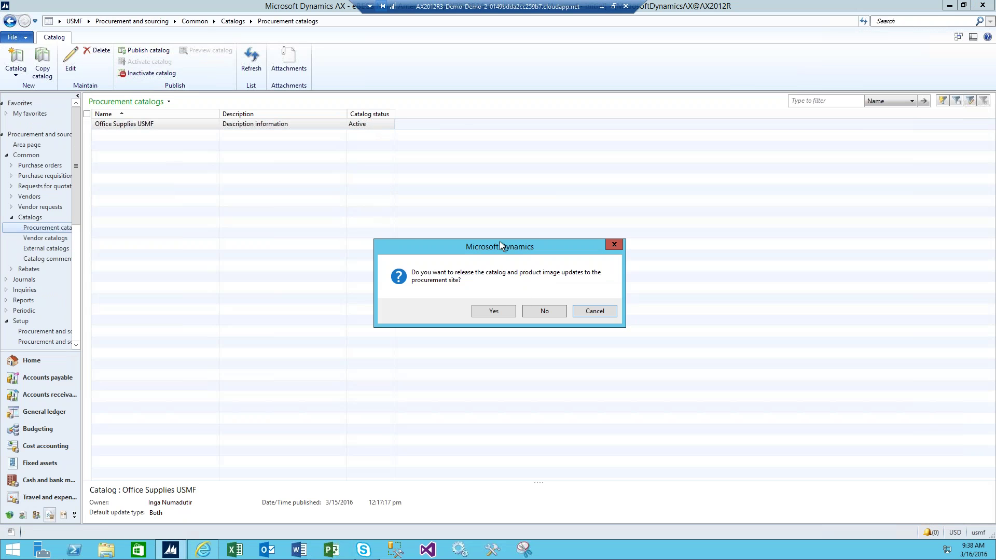
pyautogui.moveTo(500, 241); pyautogui.dragTo(343, 183)
pyautogui.click(332, 254)
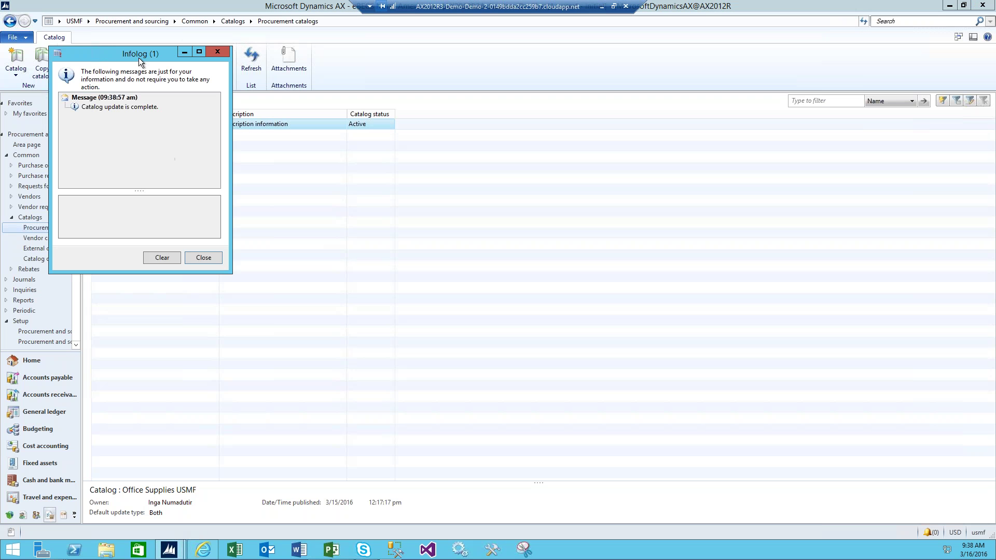
pyautogui.click(210, 257)
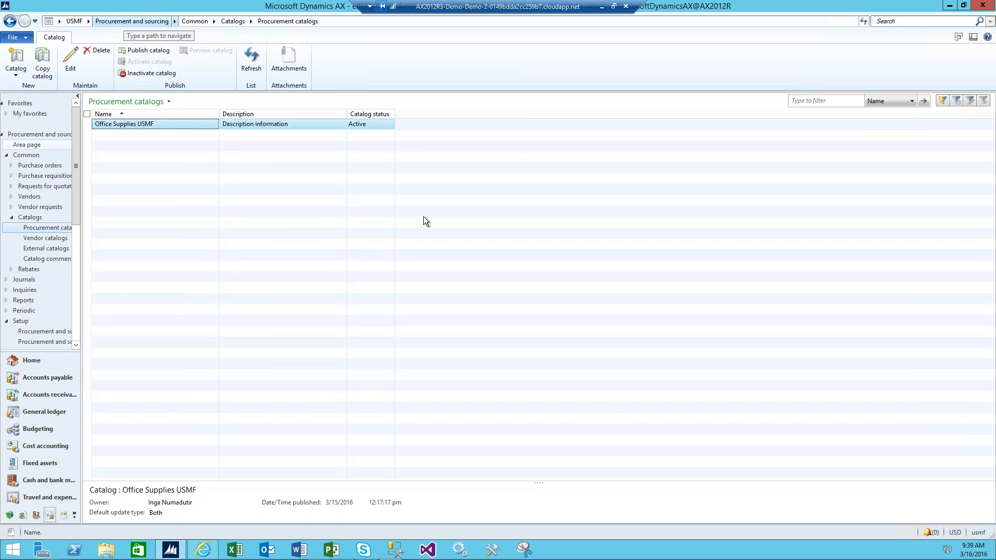
# Run the Synchronize product search data job from the Procurement and sourcing periodic tasks for employee services, without batch processing
pyautogui.click(123, 24)
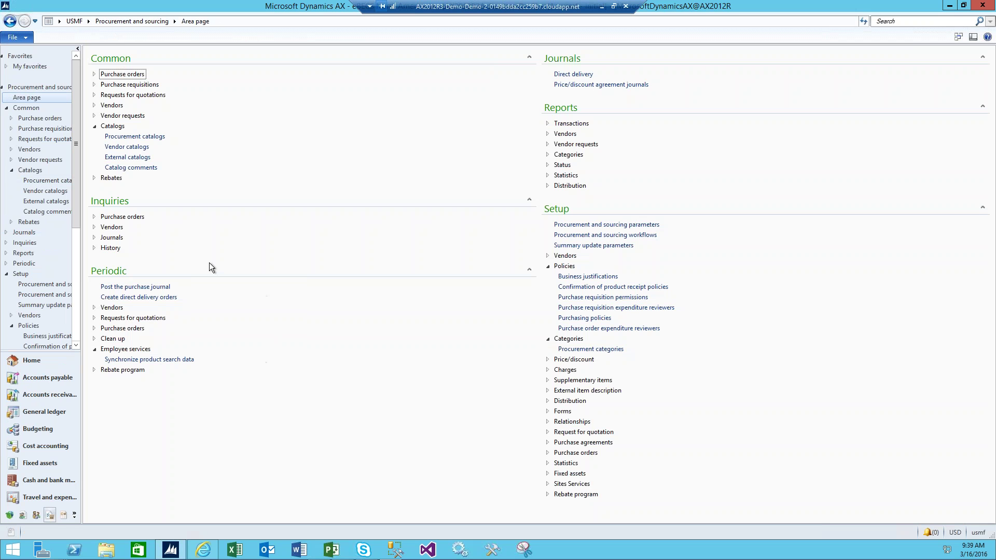
pyautogui.click(150, 360)
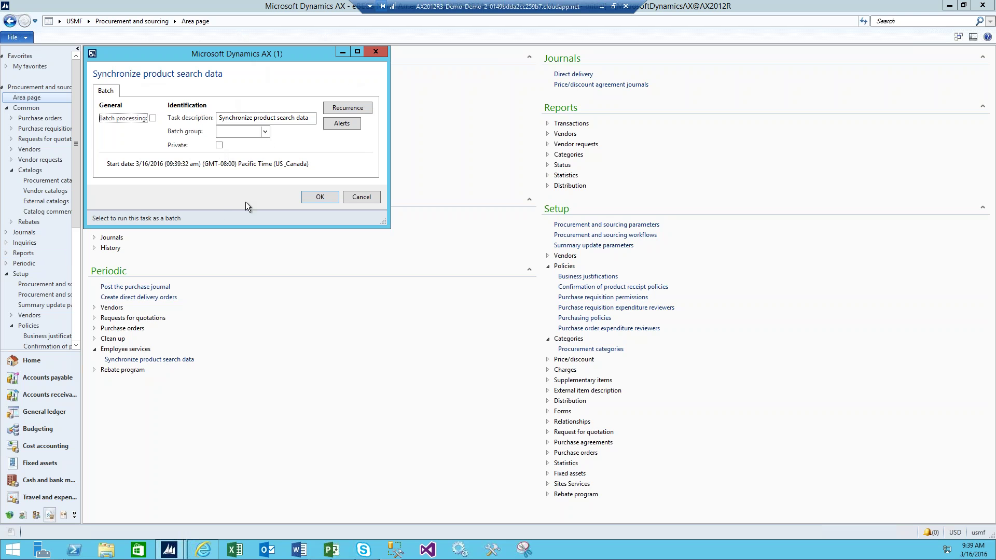
pyautogui.click(309, 196)
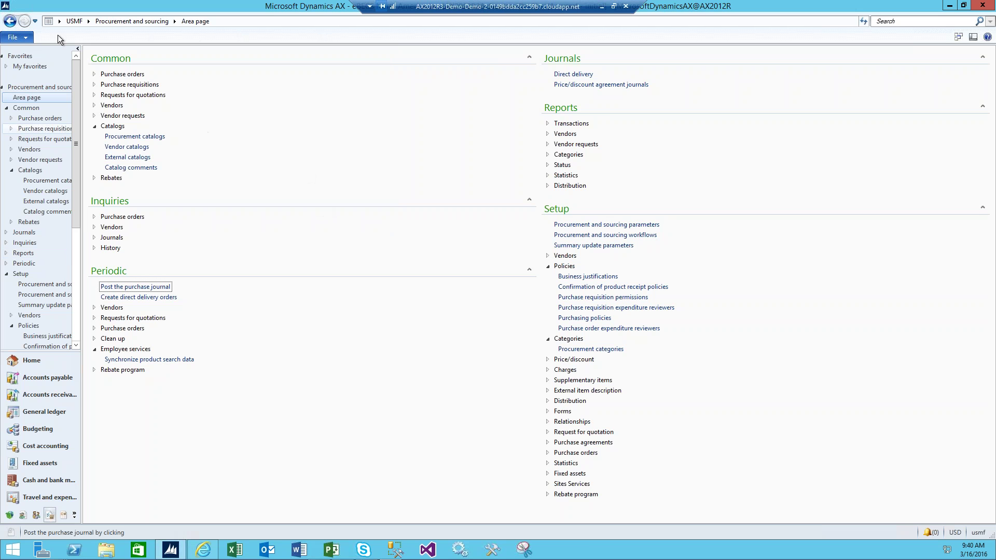
pyautogui.click(167, 361)
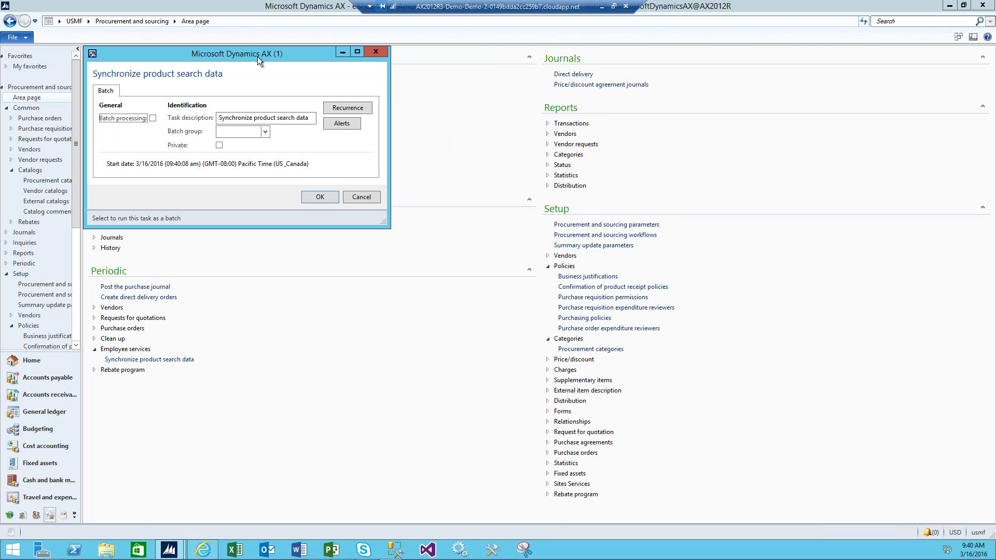
pyautogui.click(320, 197)
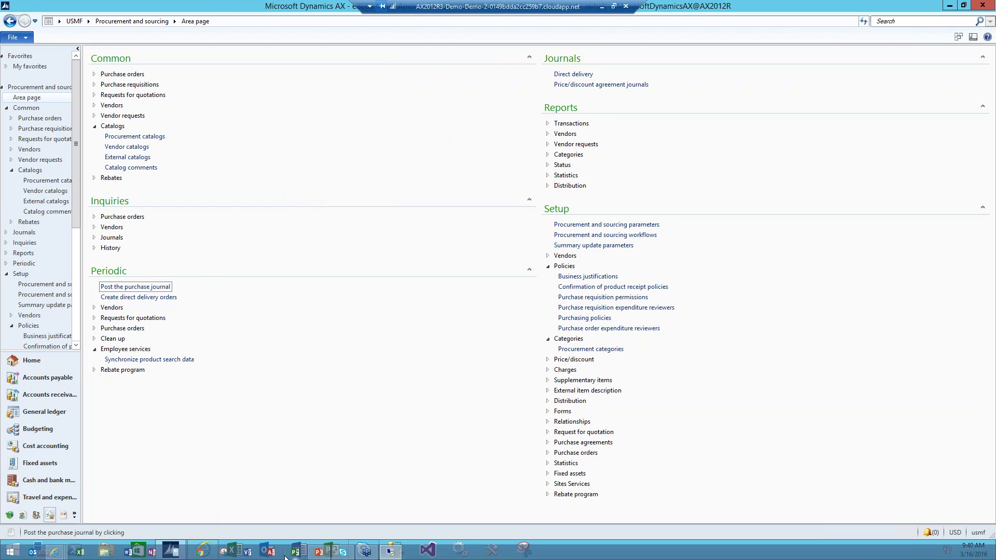
# Switch to PowerPoint, advance to the slide on using the catalog within EP, review it, and return to Dynamics AX
pyautogui.click(318, 553)
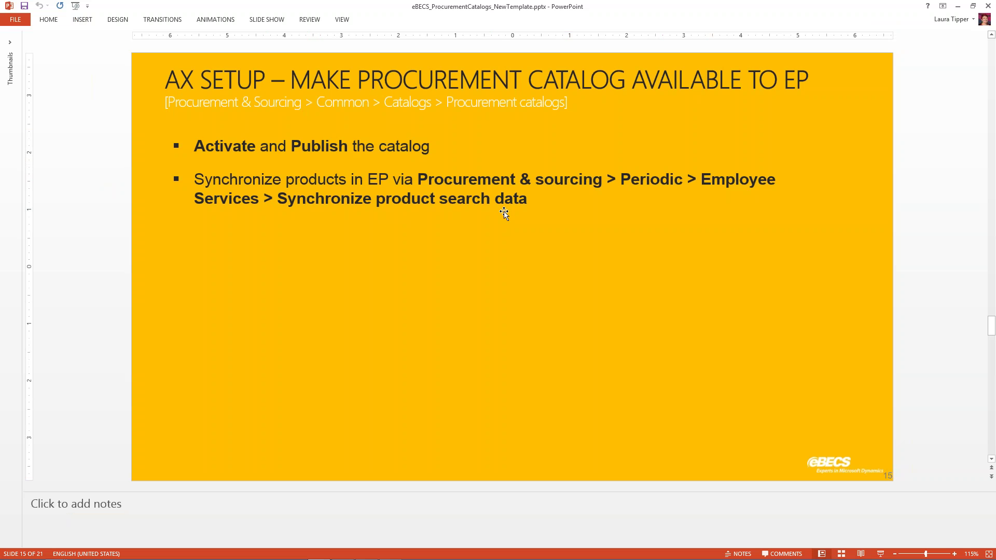
pyautogui.press('pagedown')
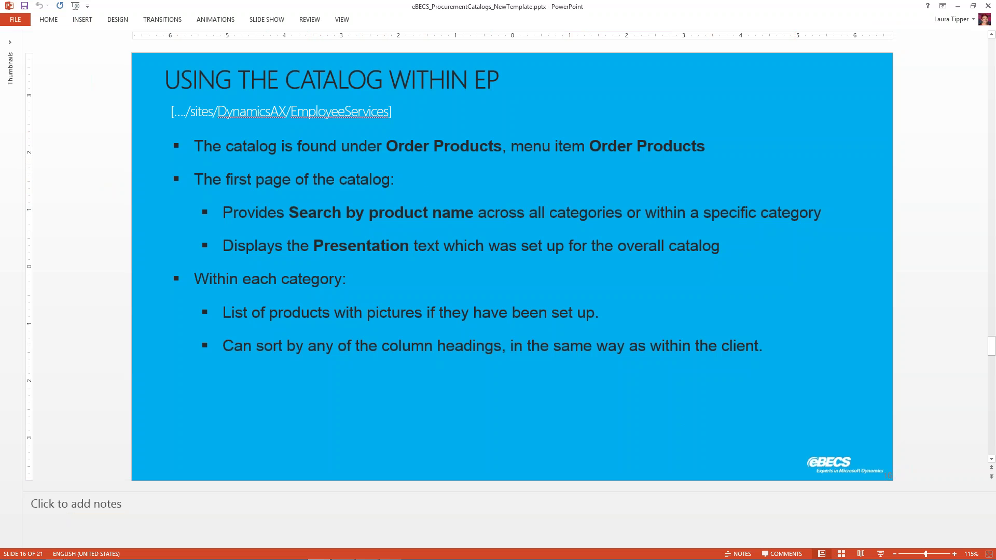
pyautogui.moveTo(318, 558)
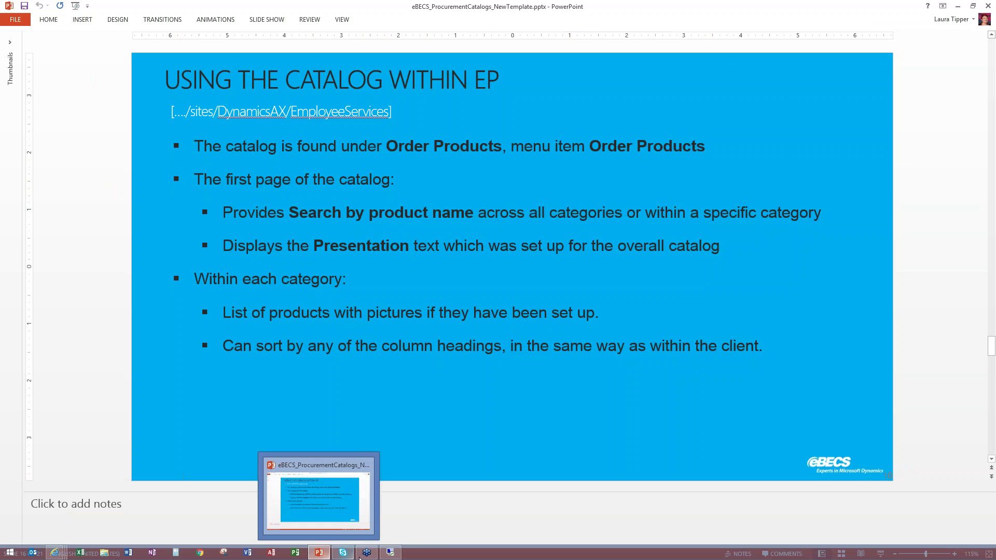
pyautogui.click(390, 553)
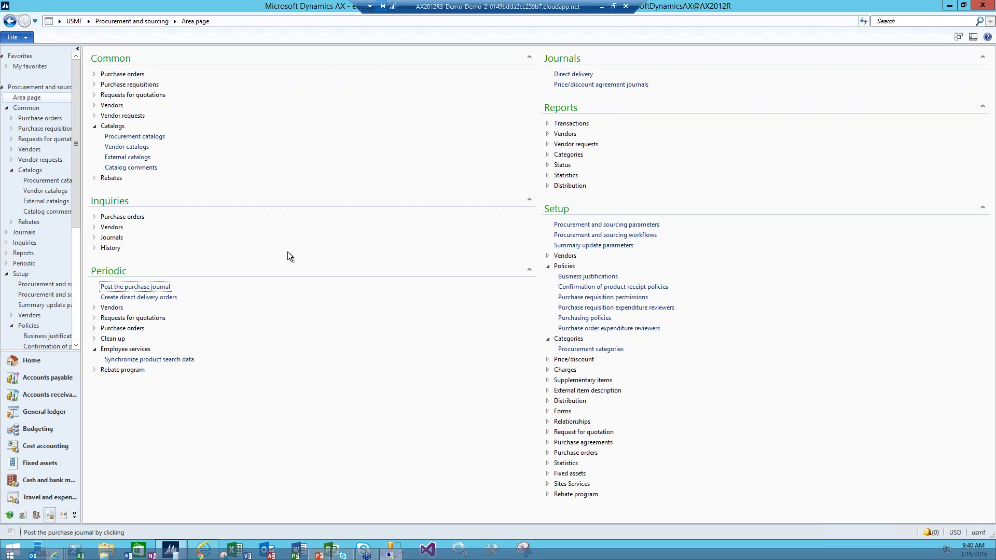
# Switch to the Enterprise Portal in Internet Explorer and open Order products from the Employee services home page
pyautogui.click(204, 550)
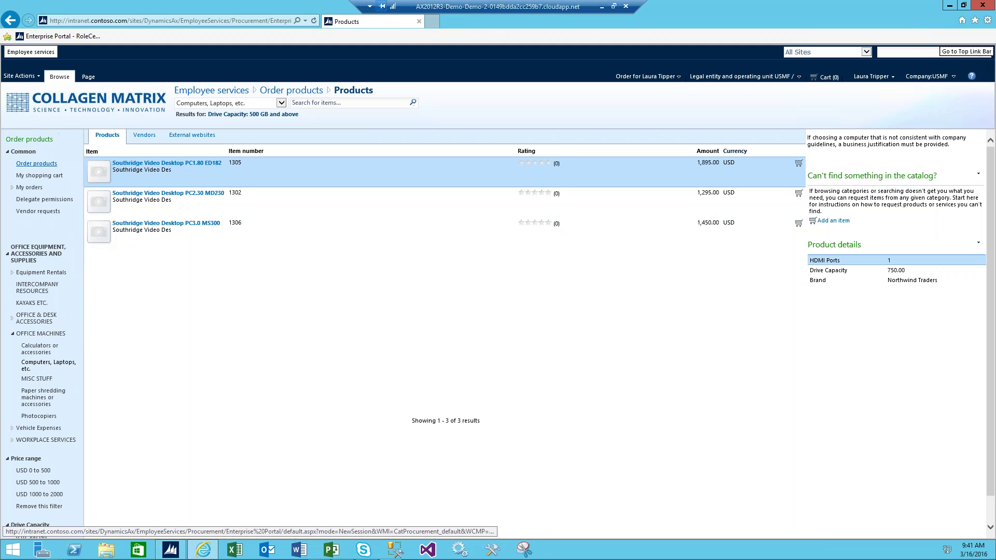
pyautogui.click(36, 166)
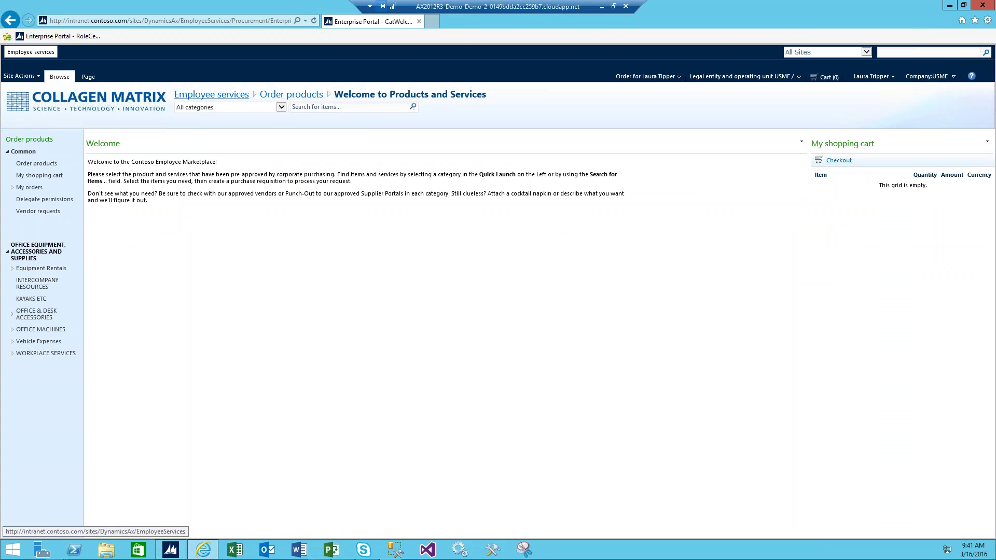
pyautogui.click(214, 95)
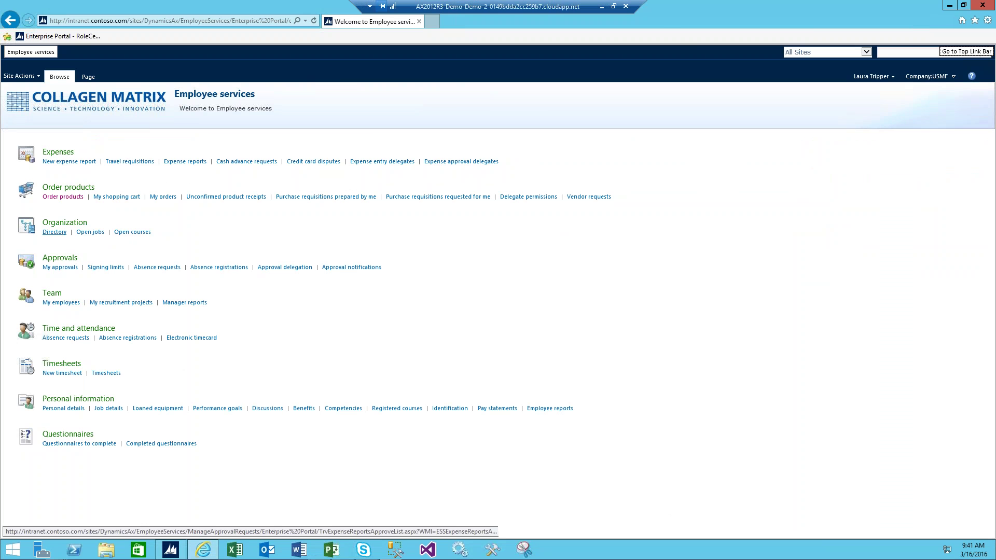
pyautogui.click(63, 197)
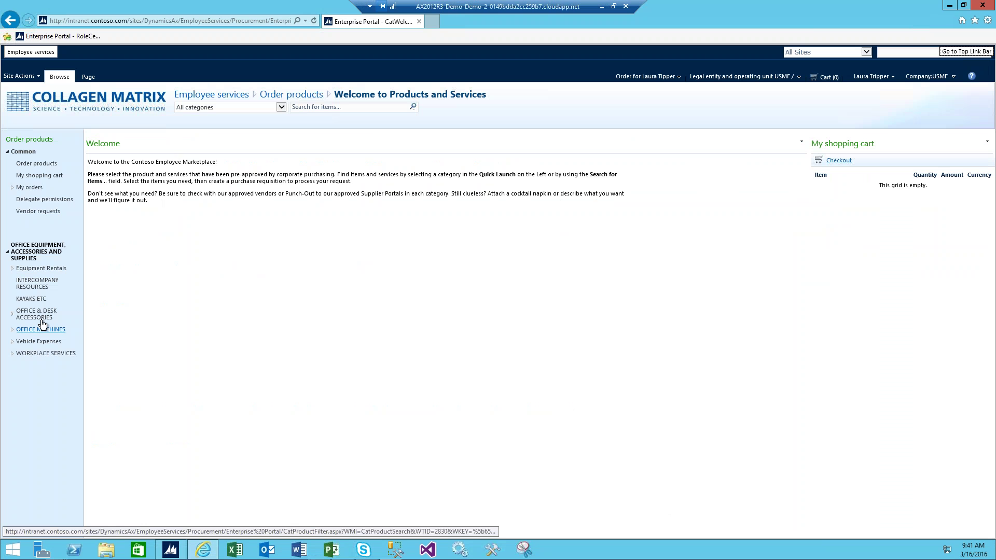
# Review the subcategories of OFFICE & DESK ACCESSORIES and OFFICE MACHINES, and open the Computers, Laptops, etc. category
pyautogui.click(12, 315)
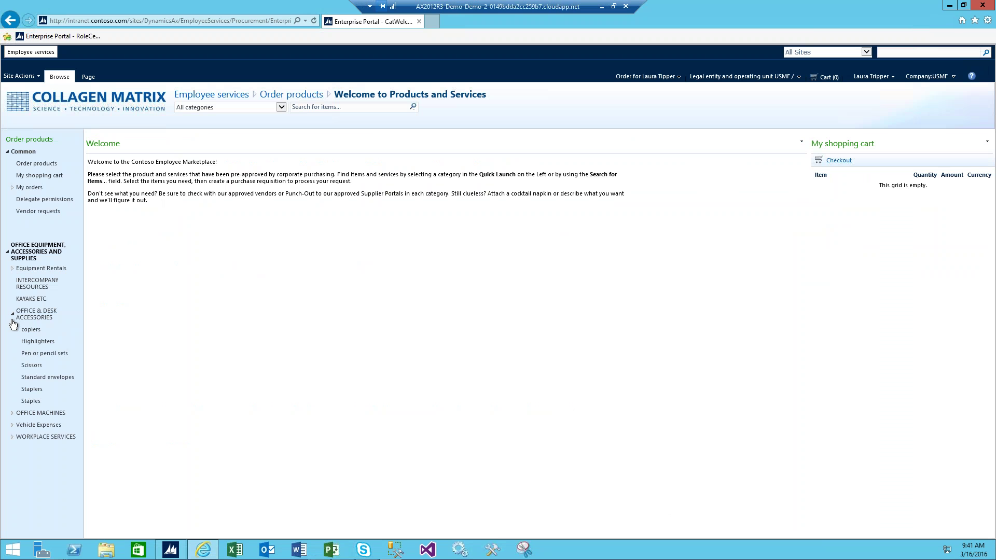
pyautogui.click(12, 414)
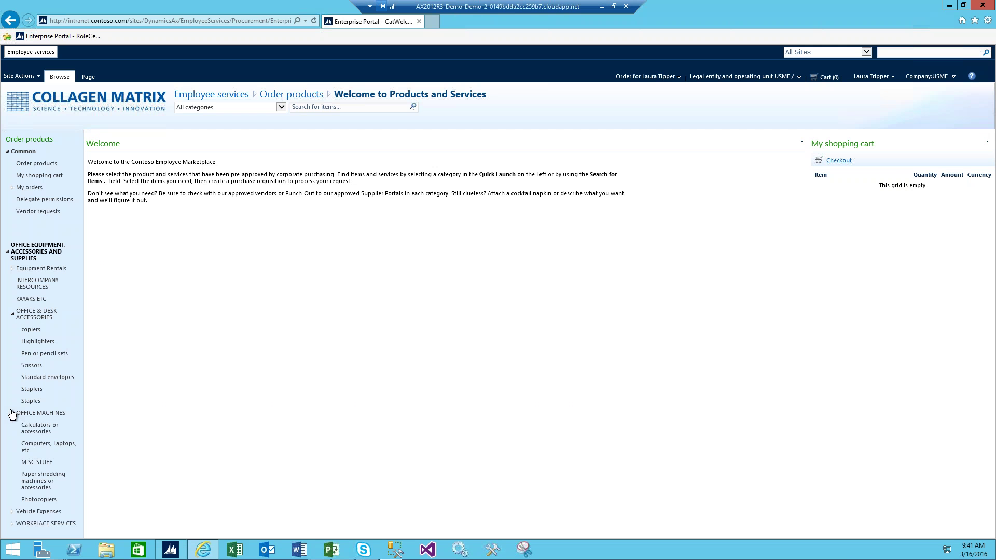
pyautogui.click(12, 314)
pyautogui.click(49, 363)
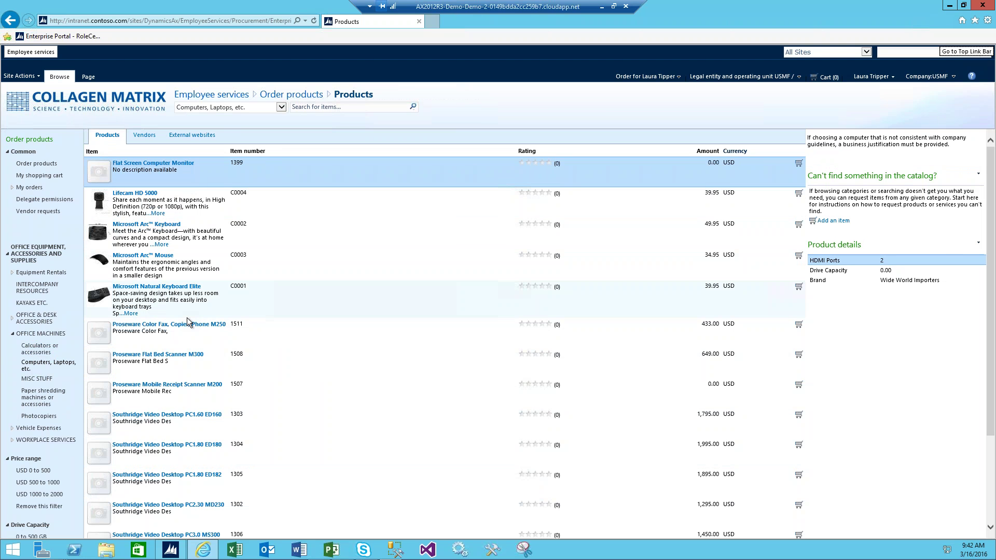
# Filter the products by price USD 500 to 1000 and drive capacity 0 to 500 GB, and go back to the price filter alone
pyautogui.click(33, 482)
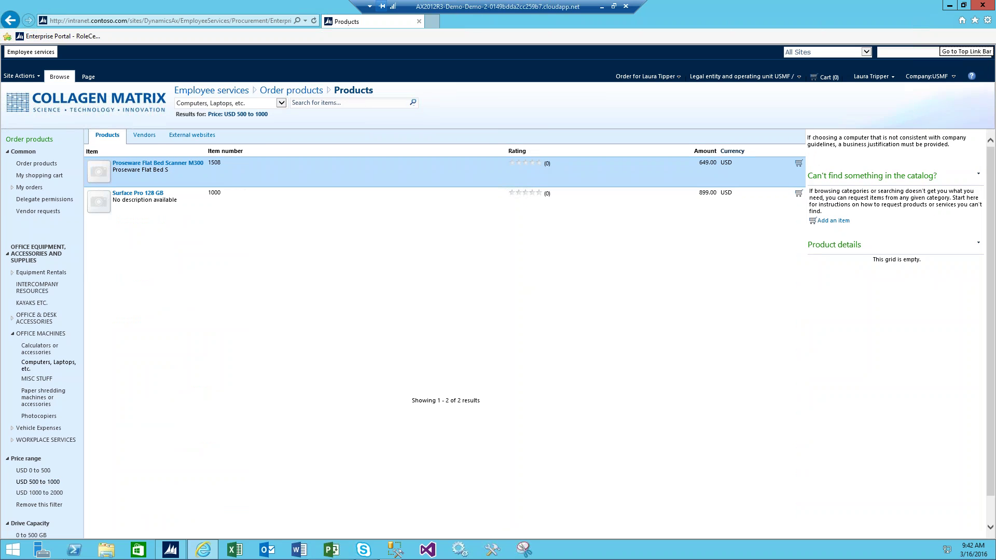
pyautogui.scroll(-1, 39, 491)
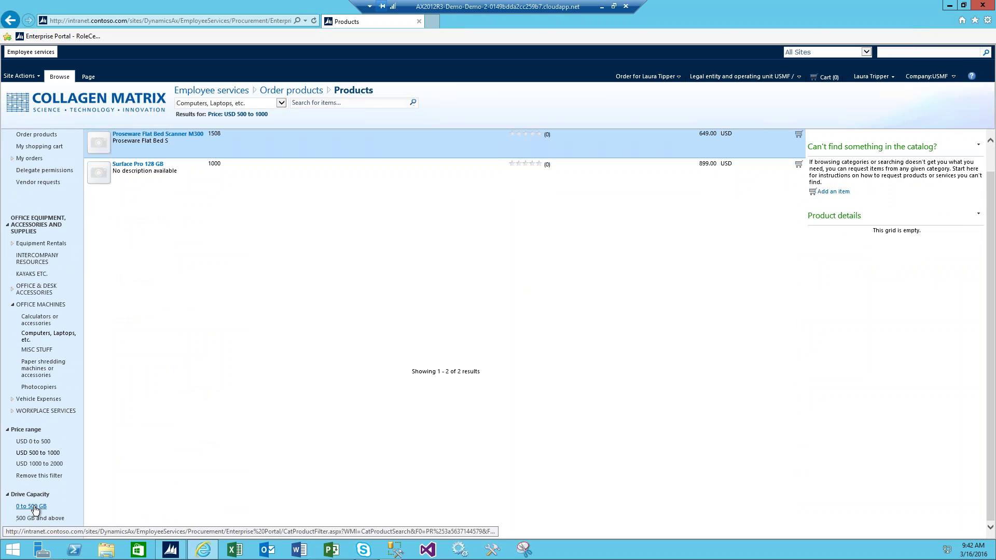
pyautogui.click(33, 507)
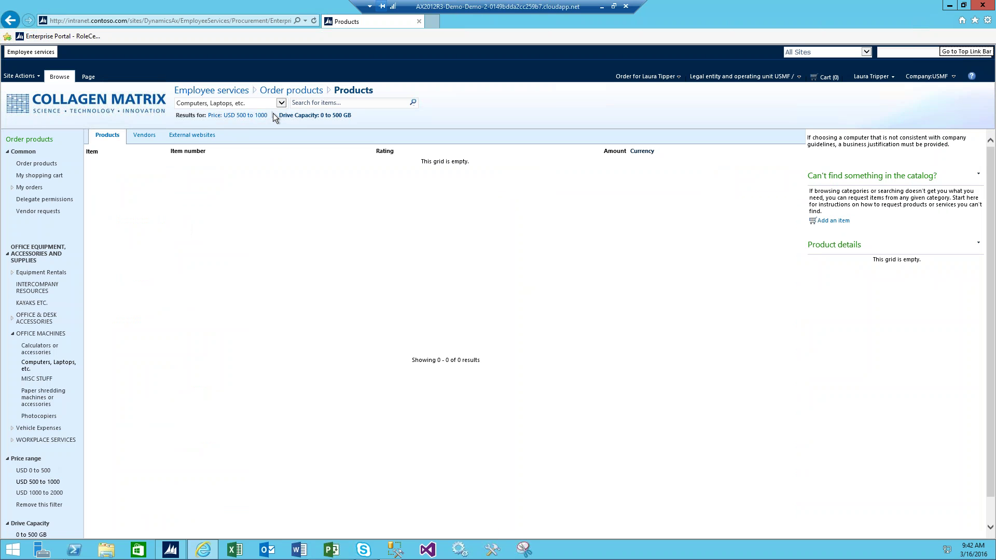
pyautogui.click(218, 115)
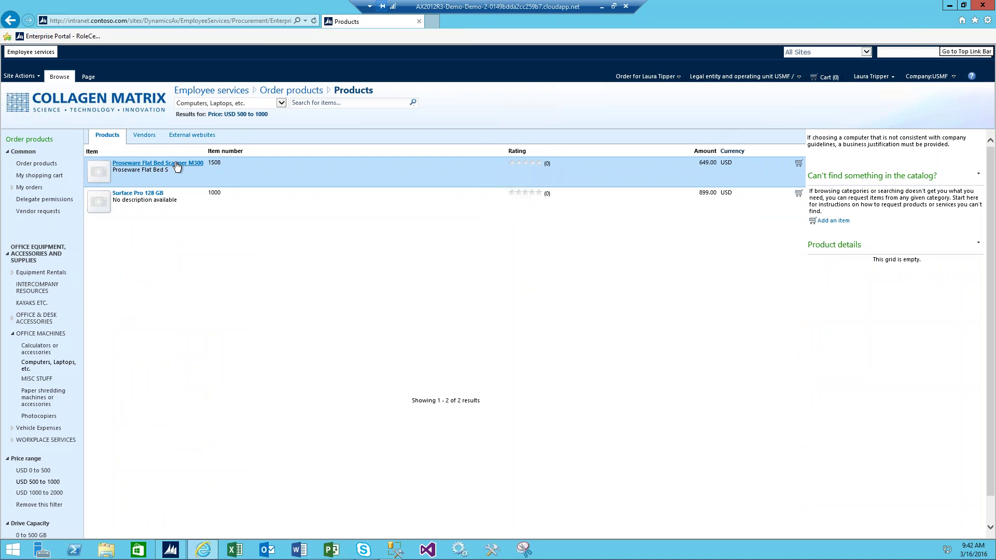
# View the product details of Proseware Flat Bed Scanner M300, close them, and show the unfiltered Computers, Laptops, etc. category
pyautogui.click(177, 165)
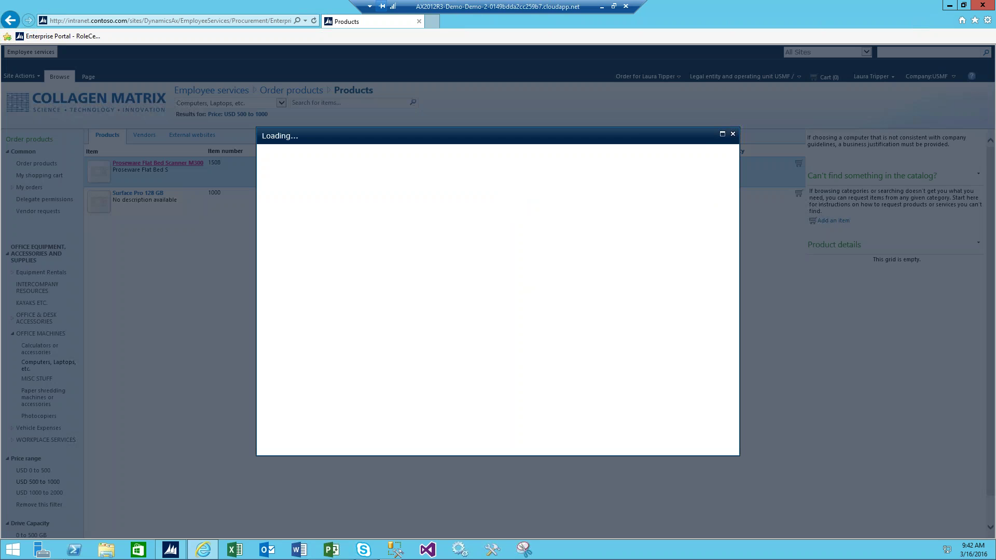
pyautogui.click(731, 135)
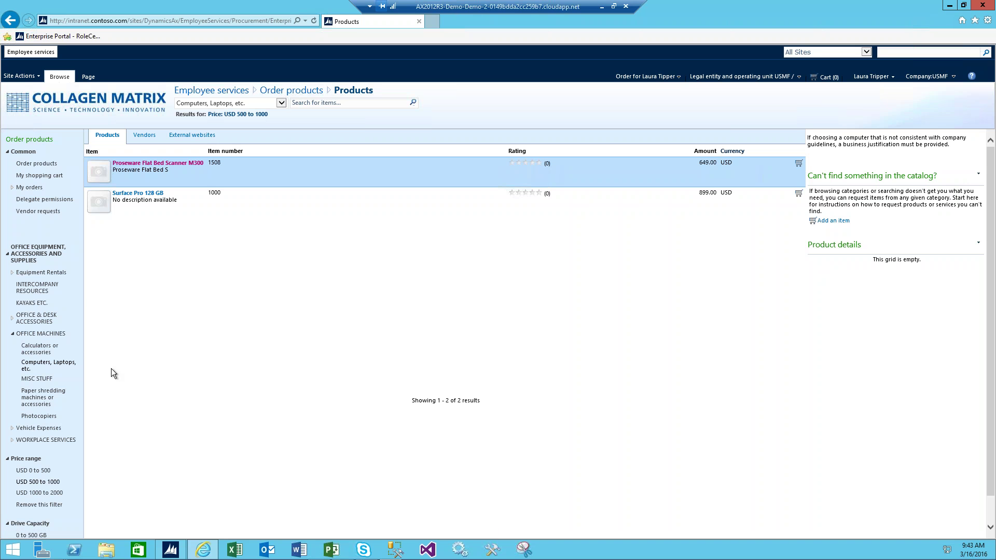
pyautogui.click(69, 365)
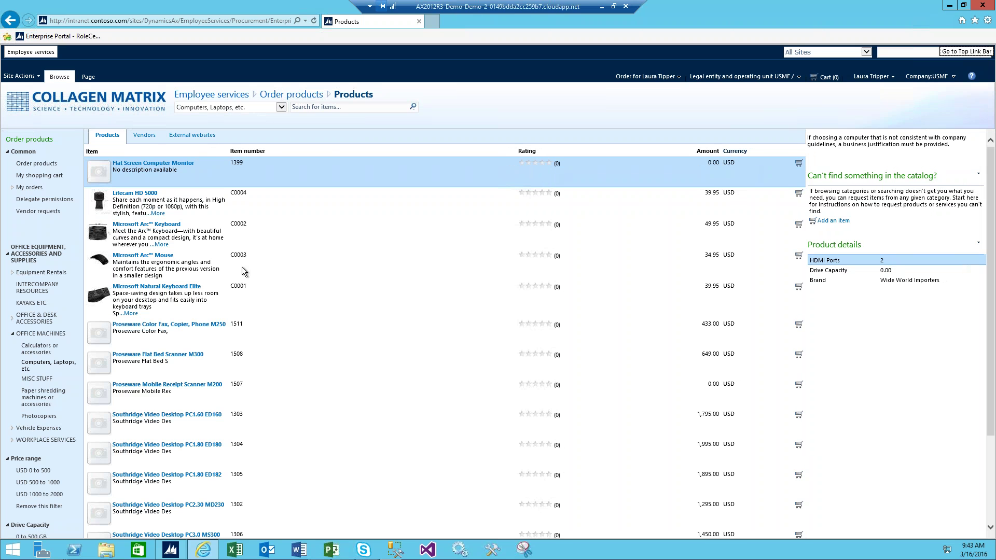
# Search the Computers, Laptops, etc. category for "mouse", and clear the search to list all its products
pyautogui.click(308, 109)
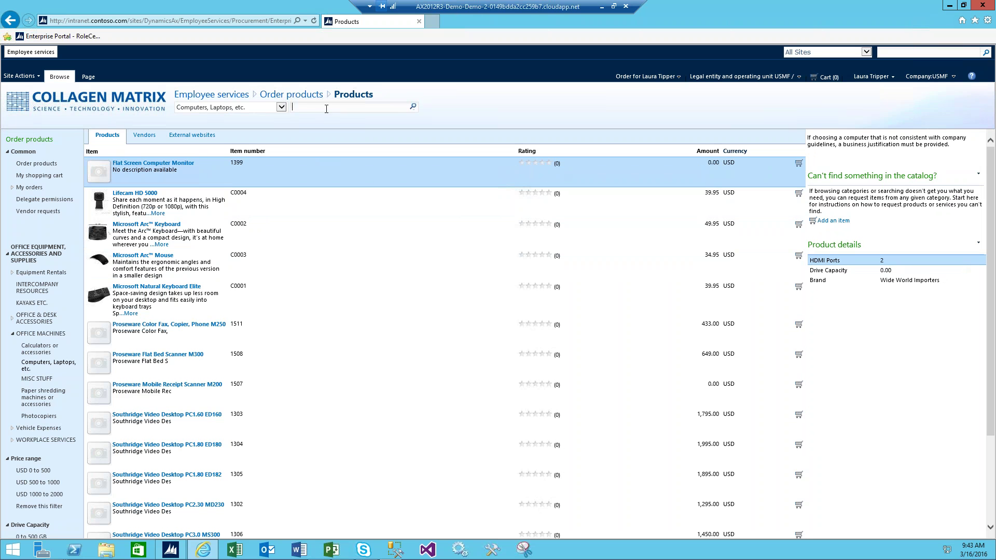
pyautogui.write('mouse')
pyautogui.press('Return')
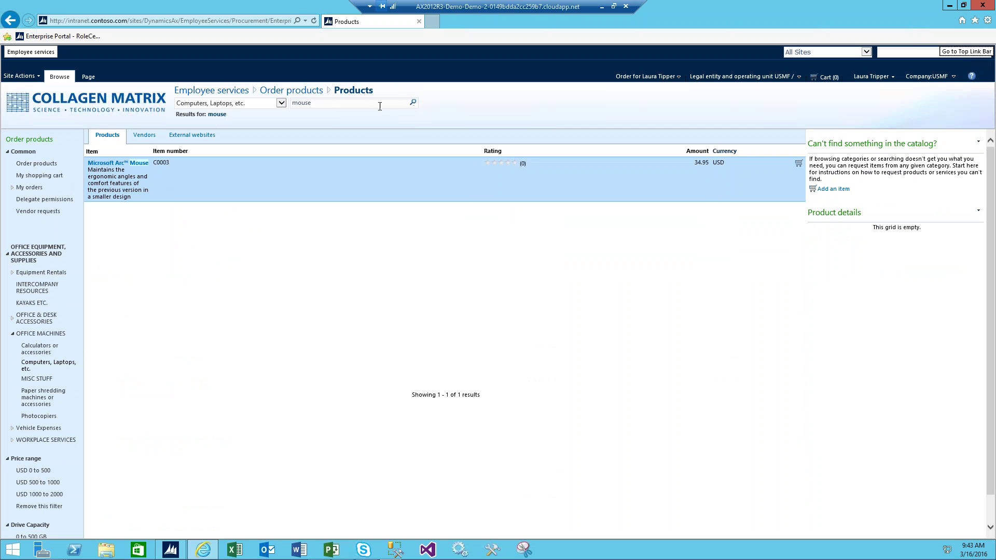
pyautogui.moveTo(317, 102); pyautogui.dragTo(188, 100)
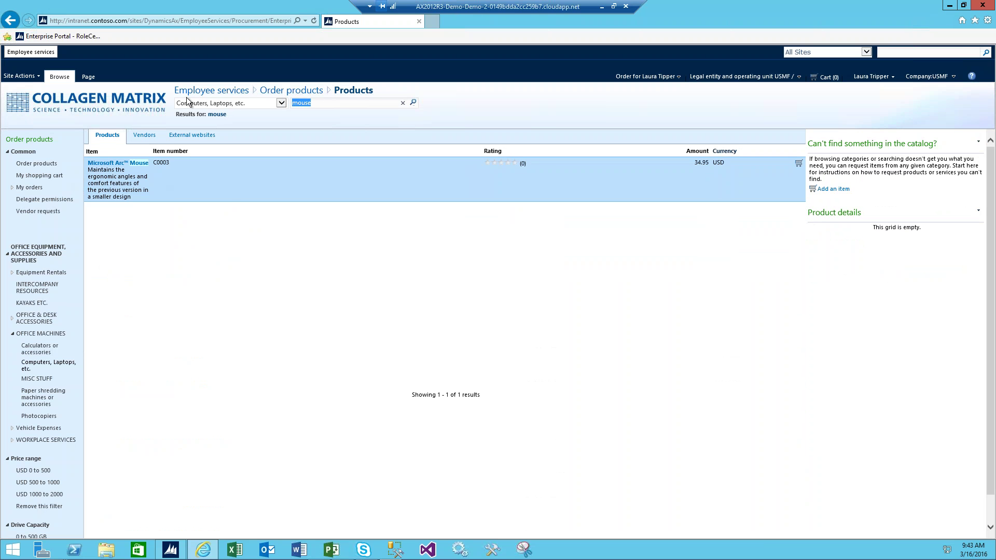
pyautogui.press('BackSpace')
pyautogui.press('Return')
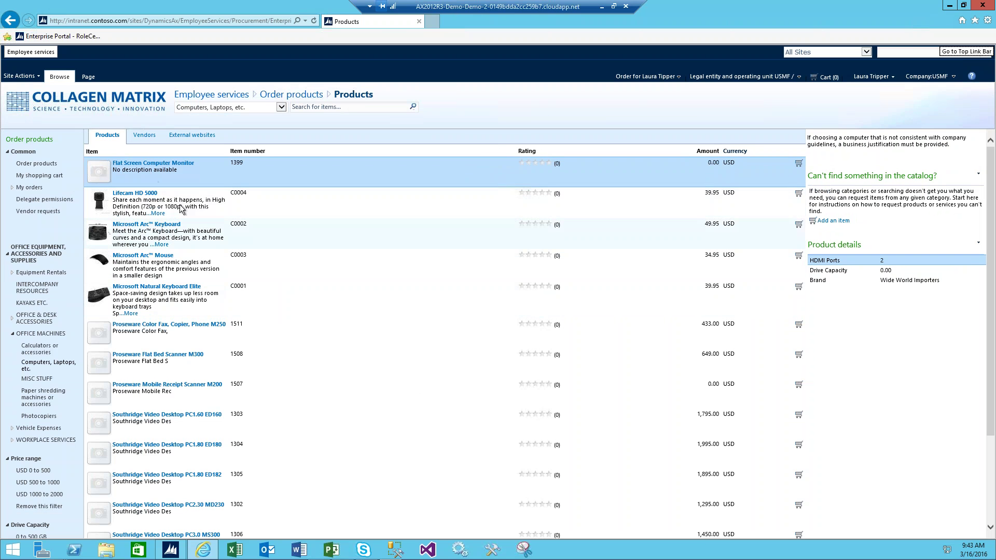
# Open the product details of Microsoft Natural Keyboard Elite, set its color to White and preview its product pictures
pyautogui.click(141, 193)
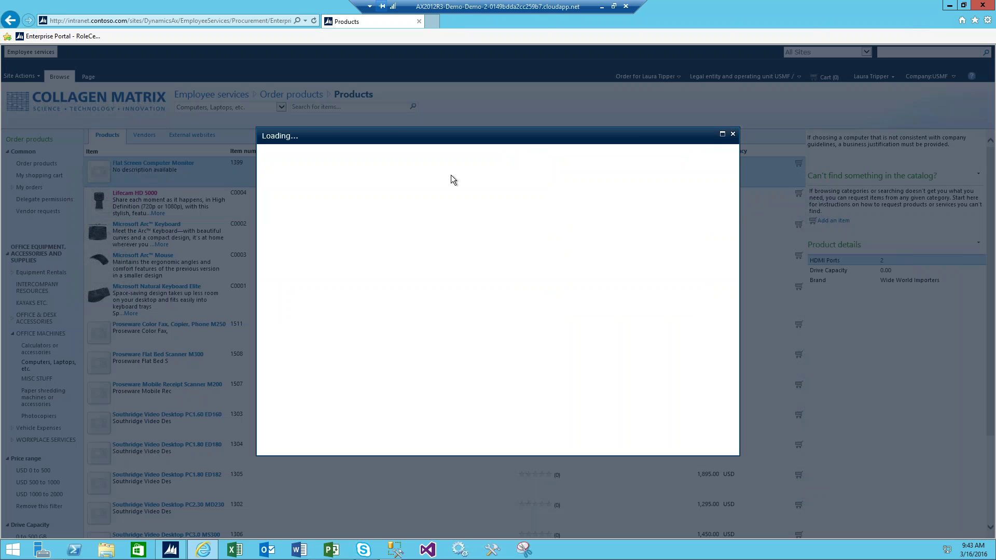
pyautogui.click(733, 134)
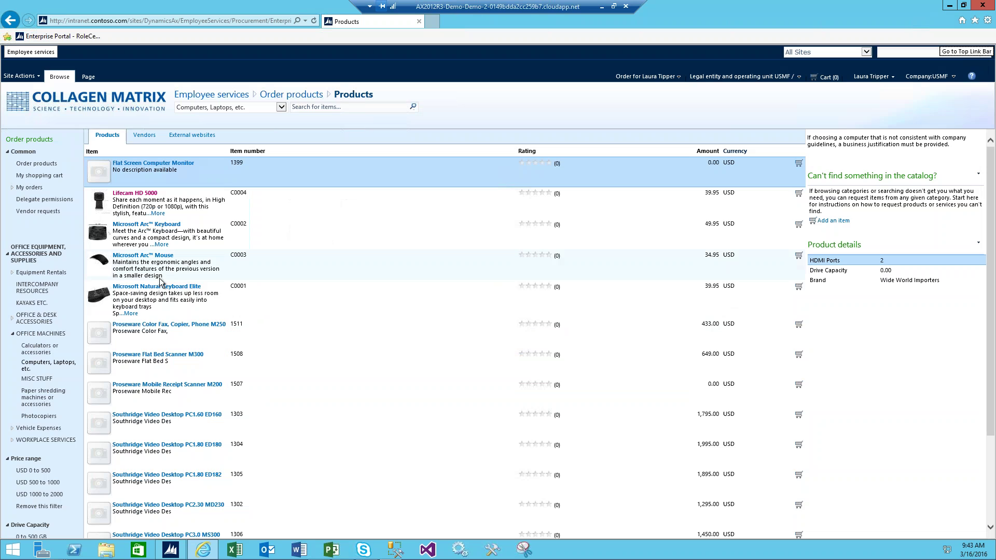
pyautogui.click(161, 285)
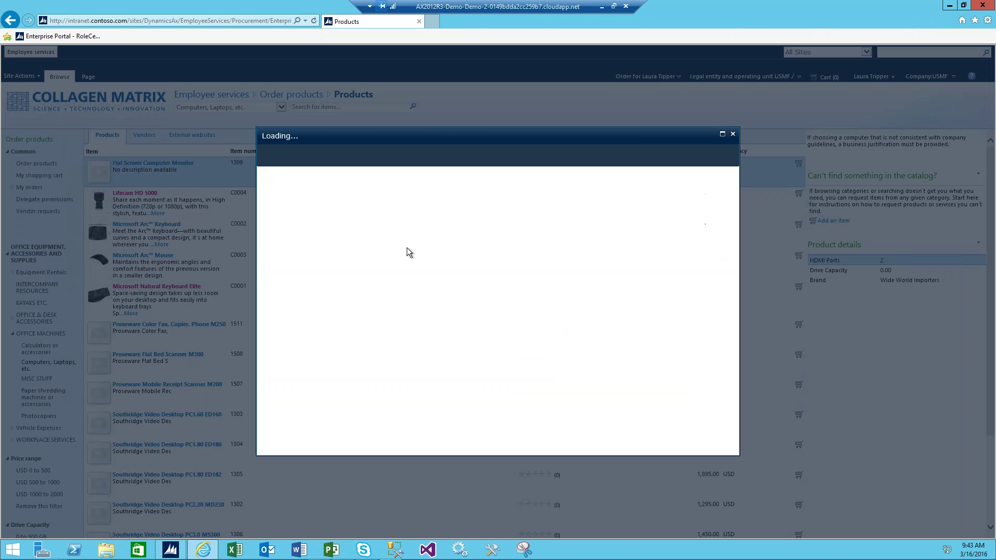
pyautogui.moveTo(401, 140); pyautogui.dragTo(329, 122)
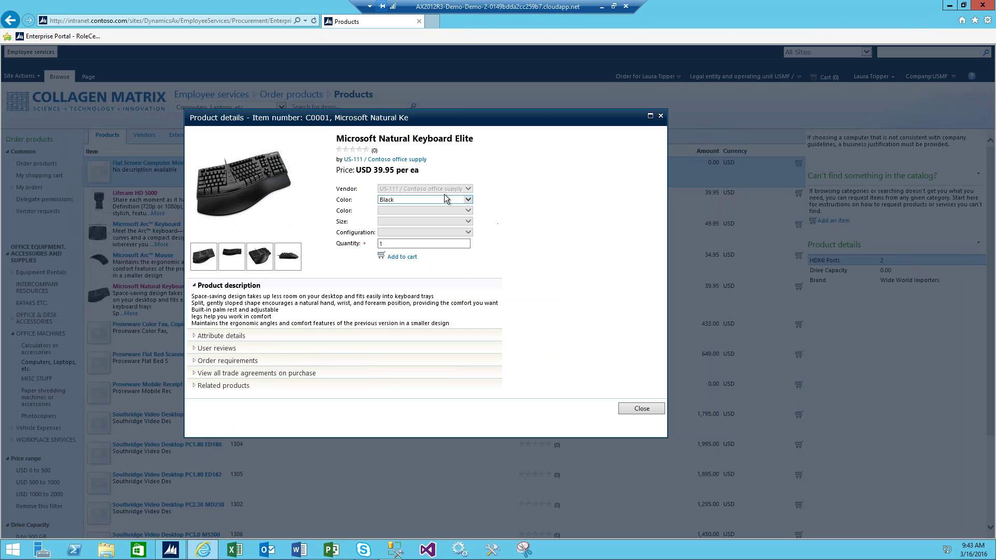
pyautogui.click(468, 199)
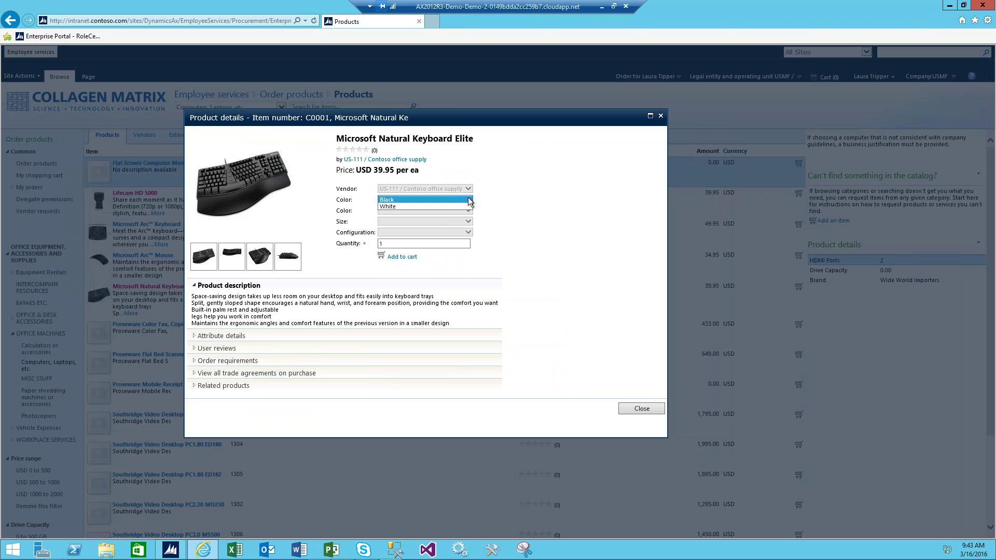
pyautogui.click(453, 206)
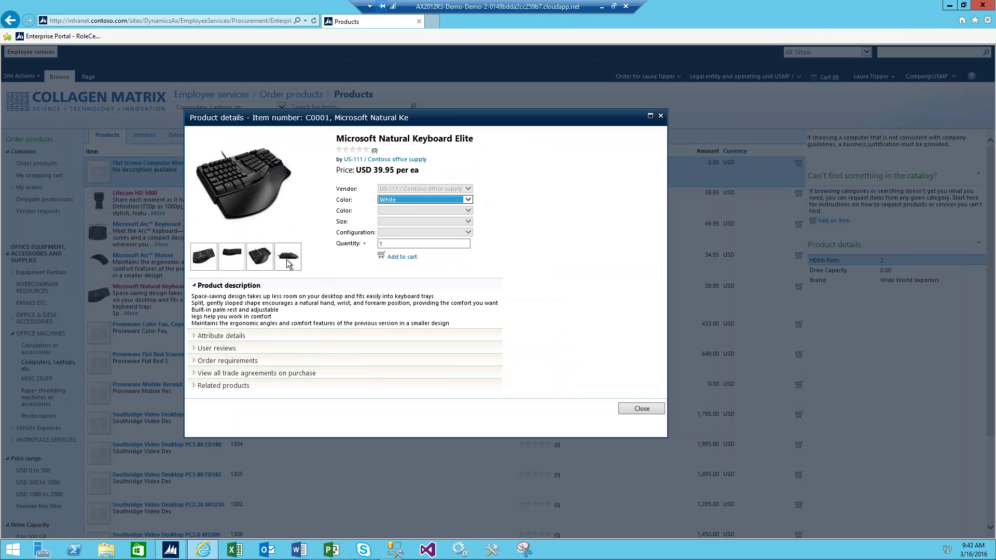
pyautogui.moveTo(288, 260)
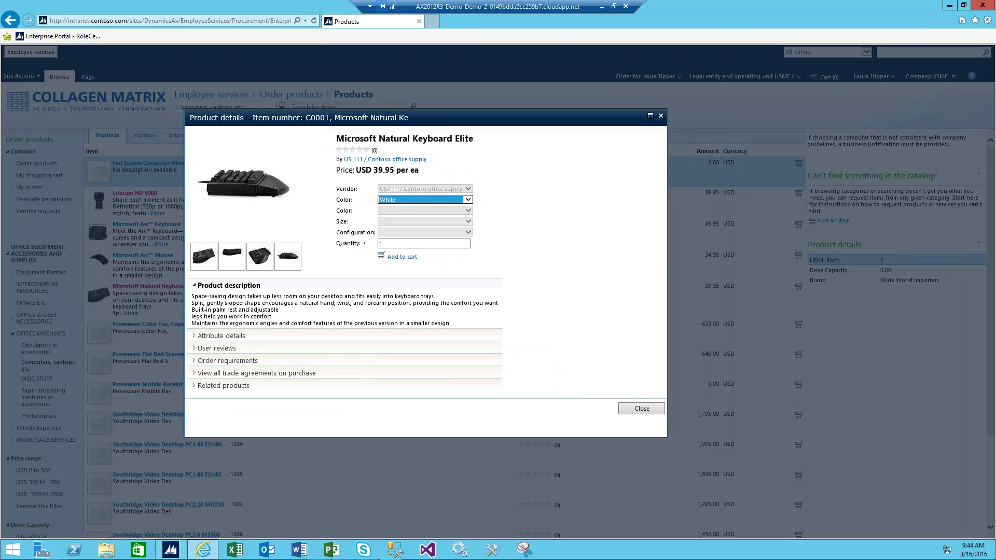
# Review the attribute details of the Microsoft Natural Keyboard Elite and collapse them again
pyautogui.click(214, 335)
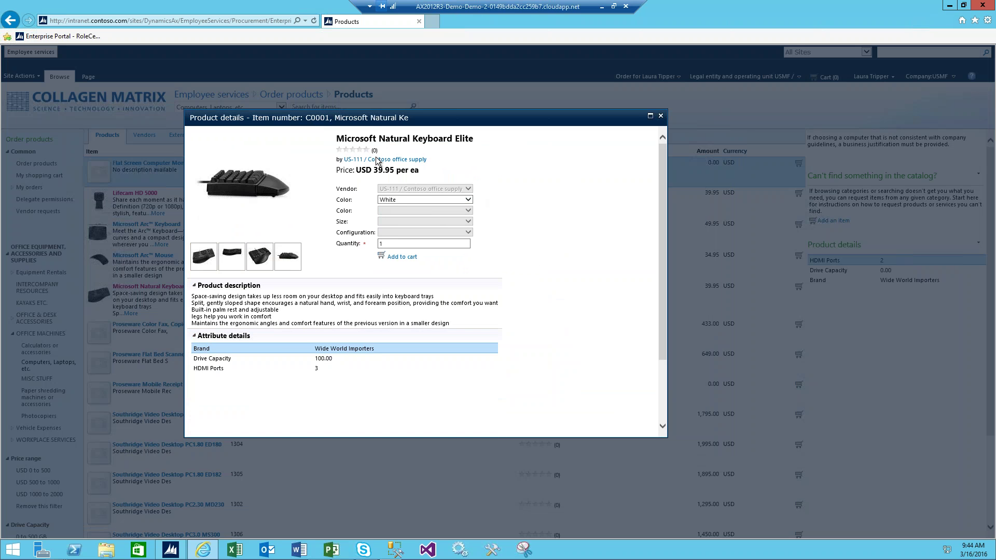
pyautogui.moveTo(377, 127); pyautogui.dragTo(350, 73)
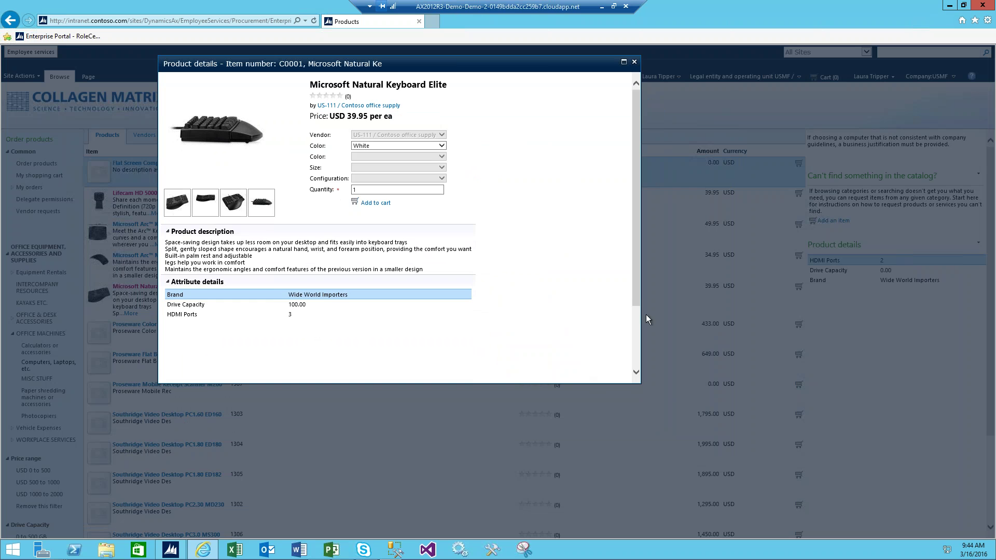
pyautogui.moveTo(636, 301); pyautogui.dragTo(636, 358)
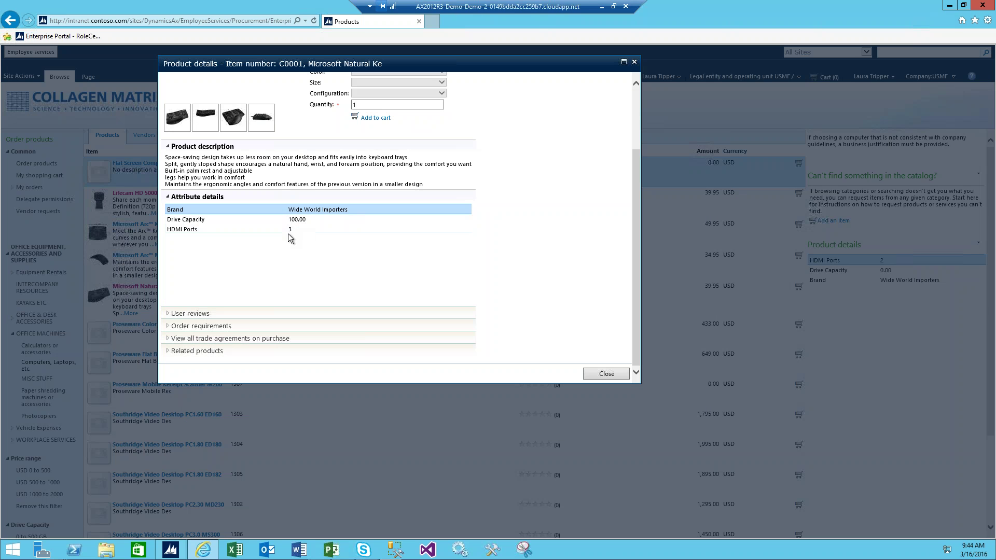
pyautogui.click(169, 201)
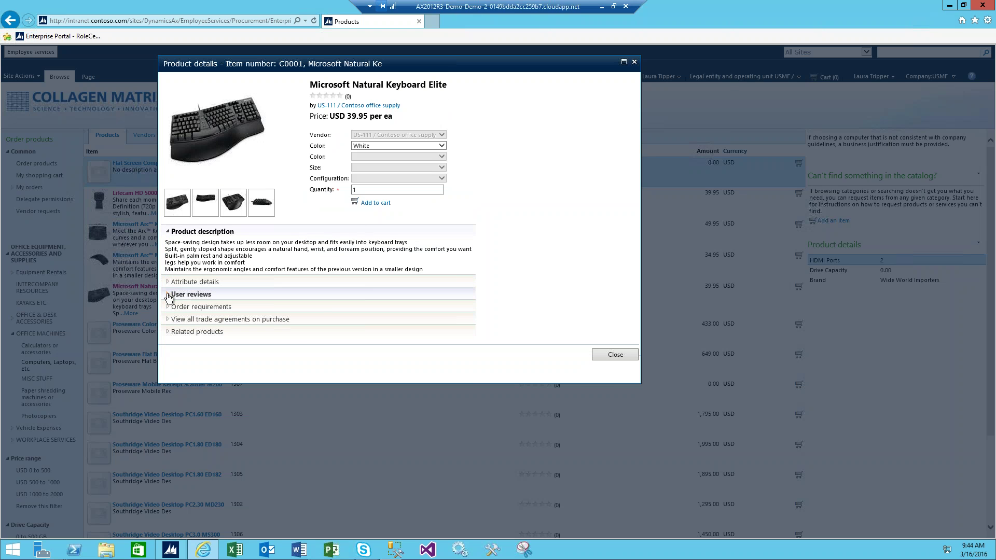
# Examine the keyboard's user reviews and its order requirements
pyautogui.click(169, 296)
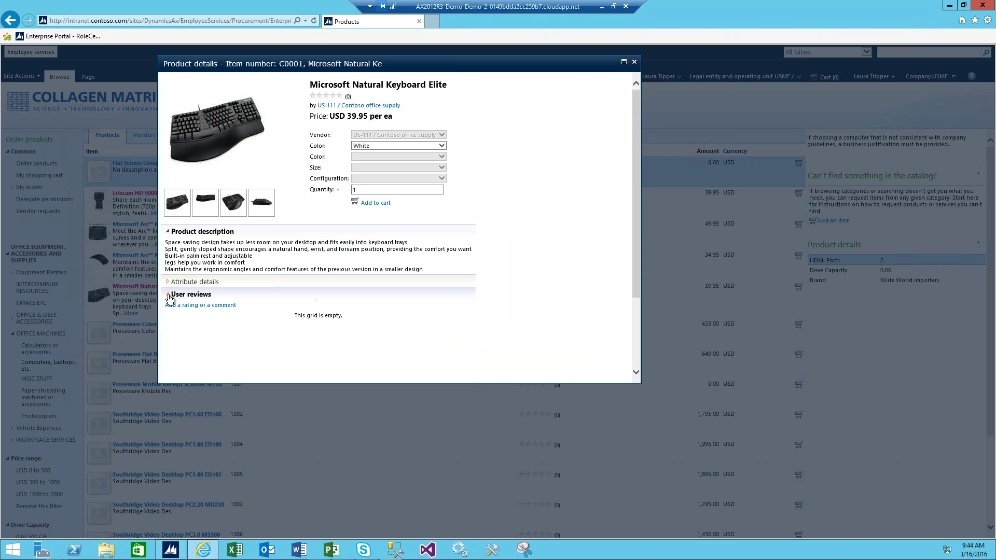
pyautogui.click(169, 295)
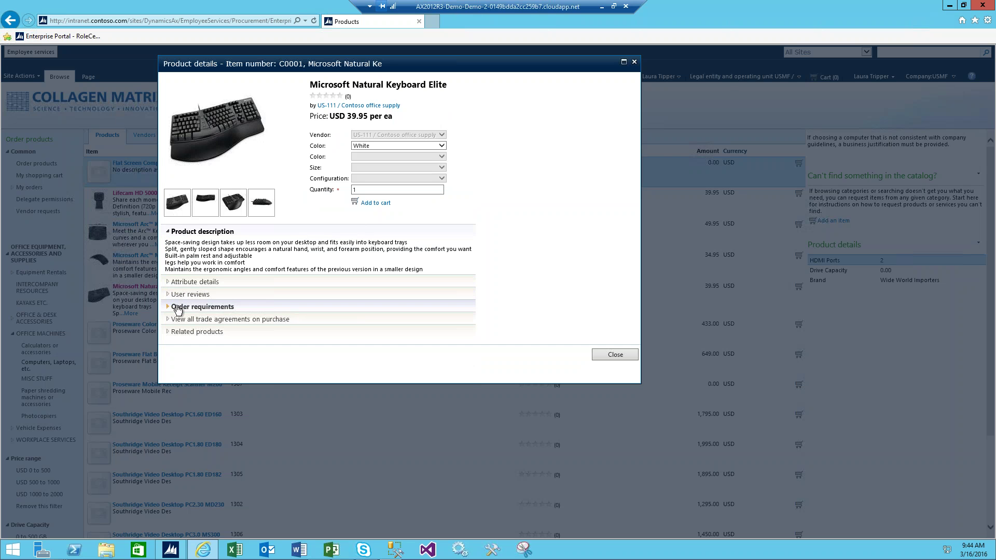
pyautogui.click(178, 308)
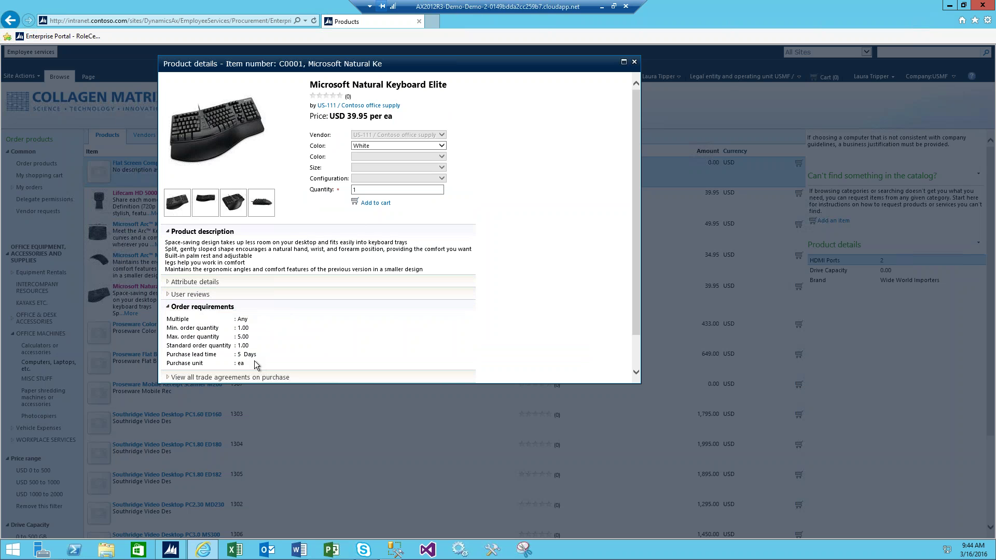
pyautogui.click(170, 308)
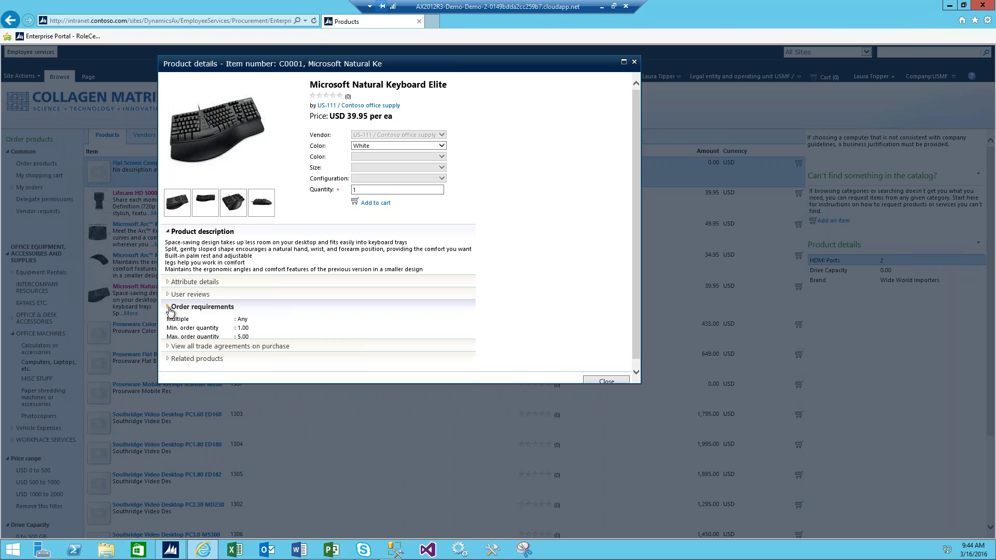
# Review the keyboard's purchase trade agreements and its related products
pyautogui.click(168, 320)
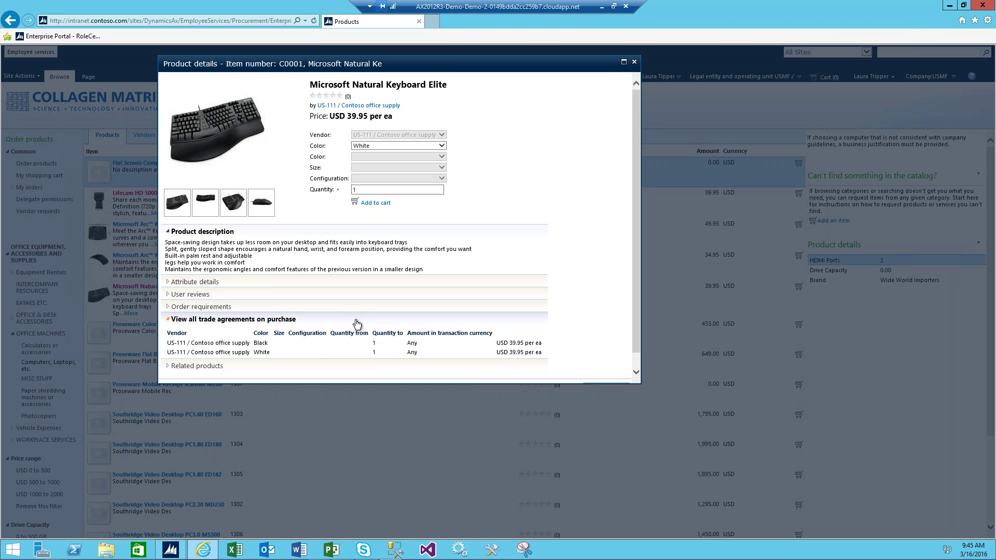
pyautogui.click(168, 366)
pyautogui.click(634, 362)
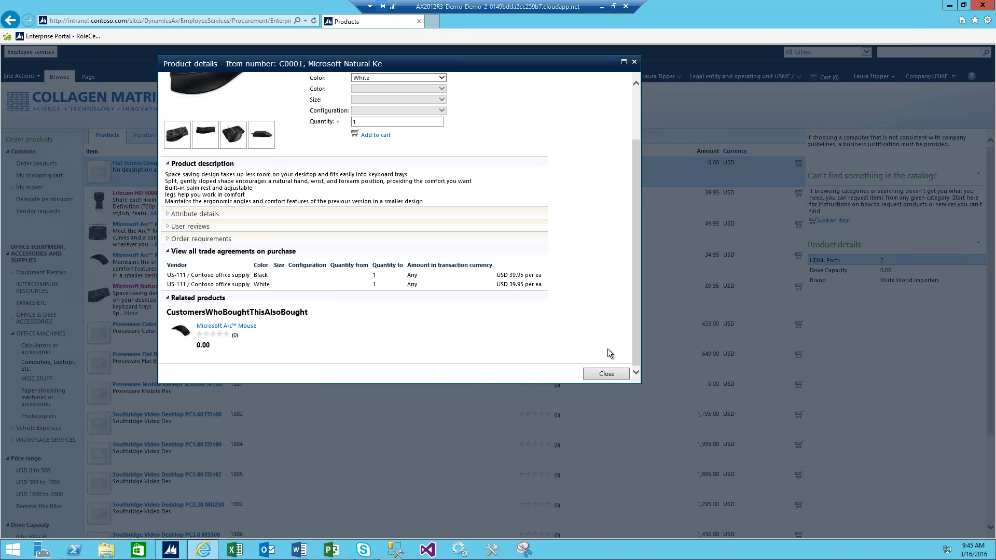
pyautogui.scroll(3, 639, 344)
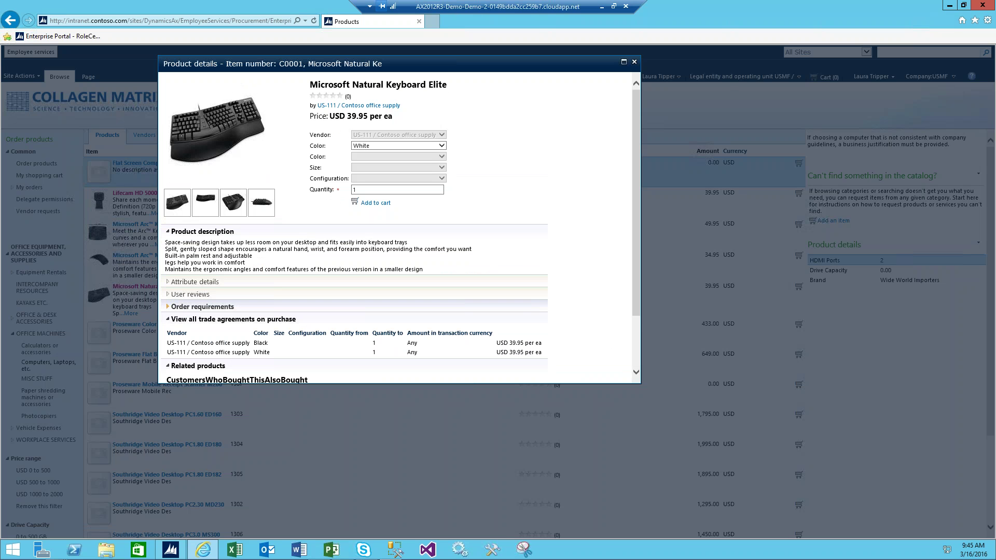
# Add the white Microsoft Natural Keyboard Elite and the black Proseware Mobile Receipt Scanner M200 to the shopping cart
pyautogui.click(381, 203)
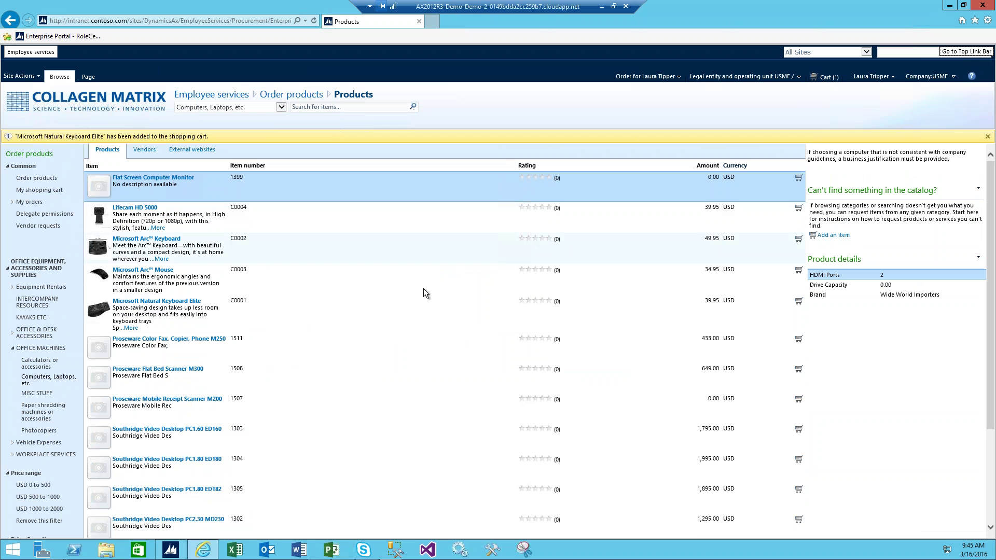
pyautogui.click(181, 401)
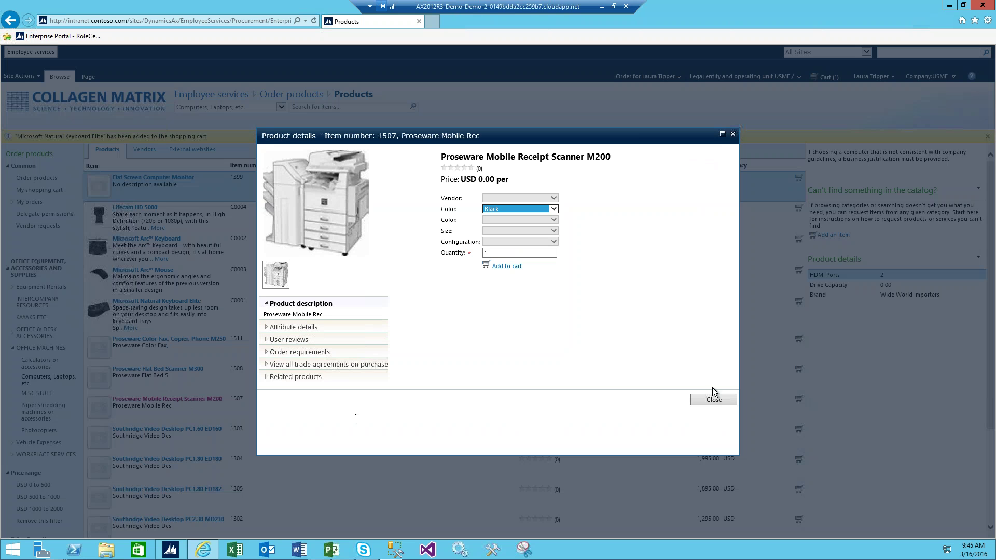
pyautogui.click(507, 266)
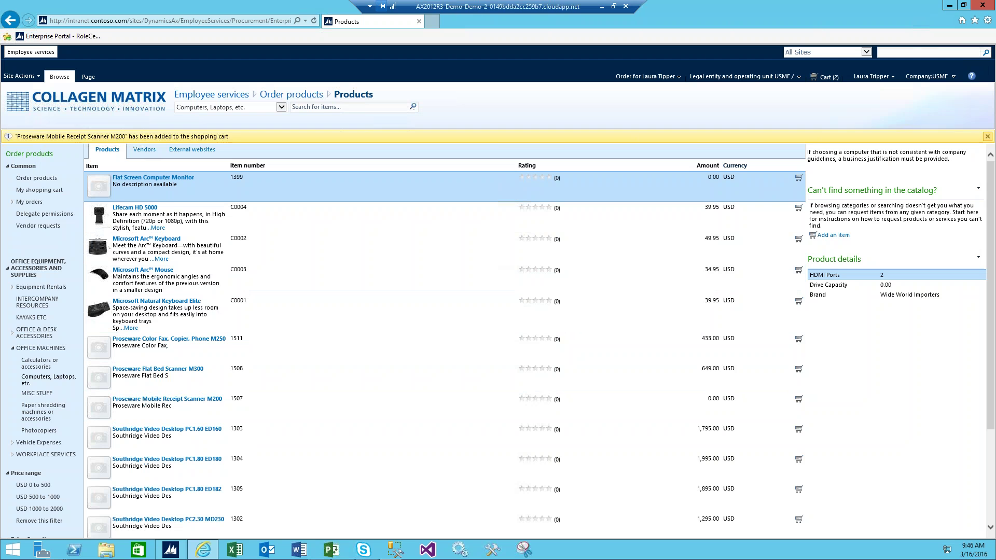
pyautogui.click(988, 136)
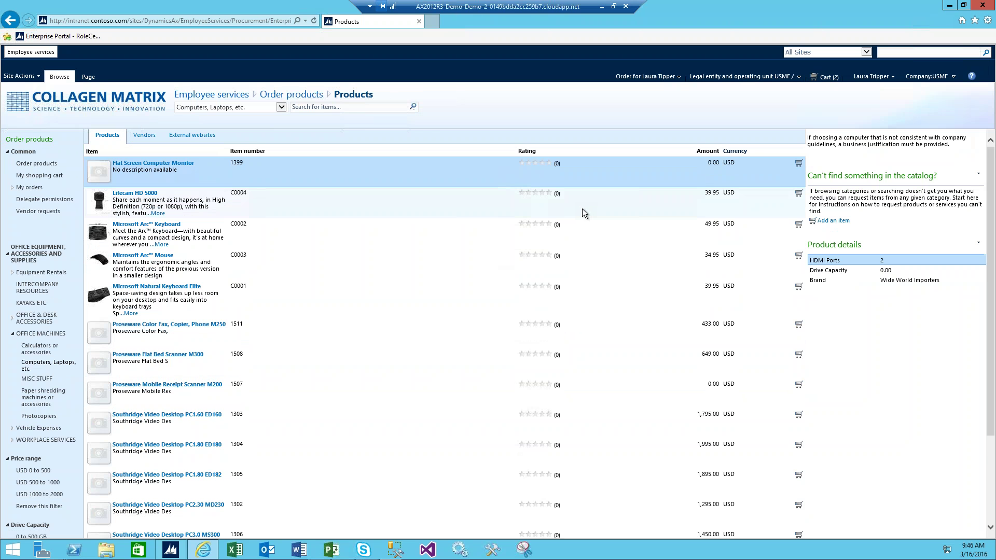
# Start checking out the shopping cart as an order and name the request "Computer and Scanner"
pyautogui.click(823, 78)
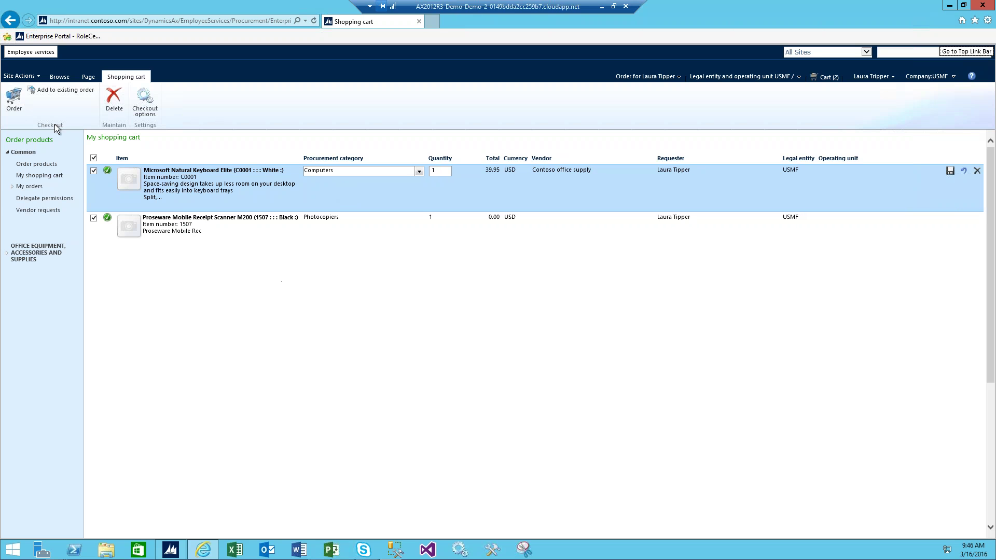
pyautogui.click(15, 102)
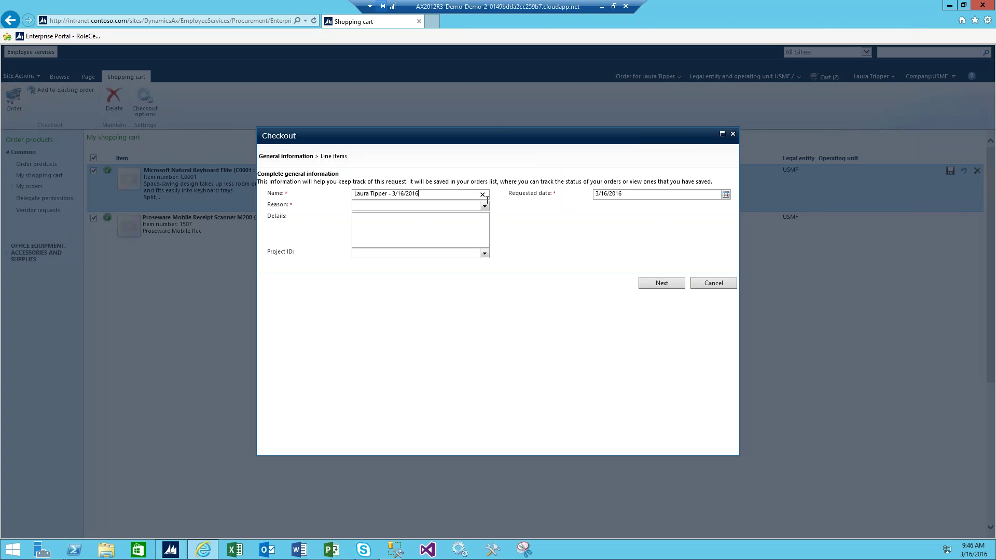
pyautogui.moveTo(436, 192); pyautogui.dragTo(313, 191)
pyautogui.write('Computyer')
pyautogui.press('BackSpace')
pyautogui.press('BackSpace')
pyautogui.press('BackSpace')
pyautogui.write('er and Scanner')
pyautogui.press('Tab')
# Set the request's reason to General supplies and enter the details "need this urgently", leaving the project ID empty
pyautogui.click(484, 207)
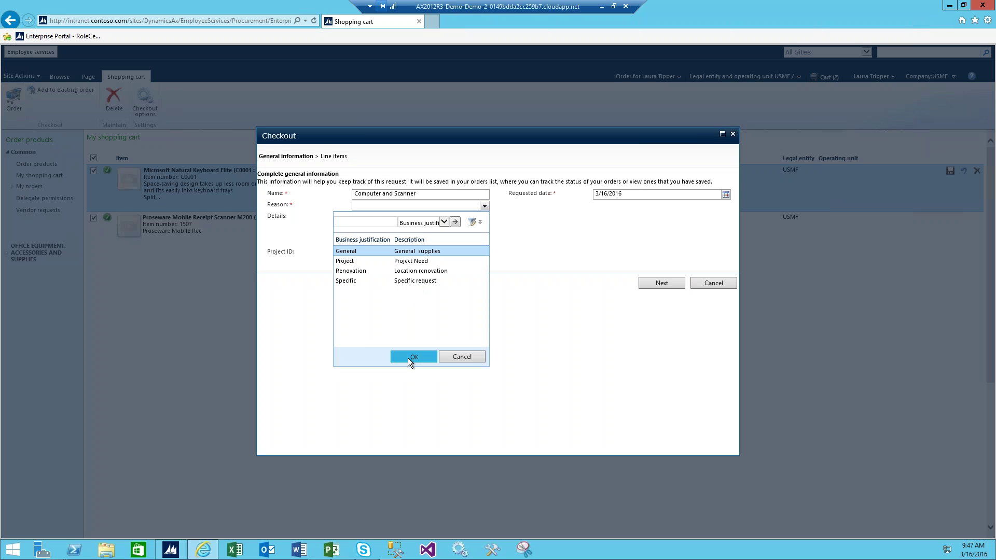
pyautogui.click(409, 357)
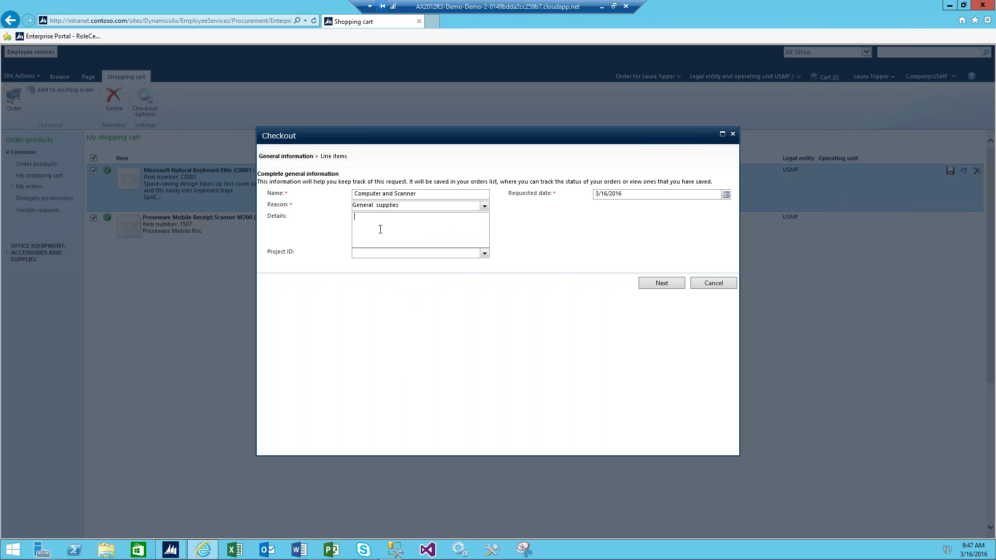
pyautogui.write('need this urg')
pyautogui.write('ently')
pyautogui.click(484, 253)
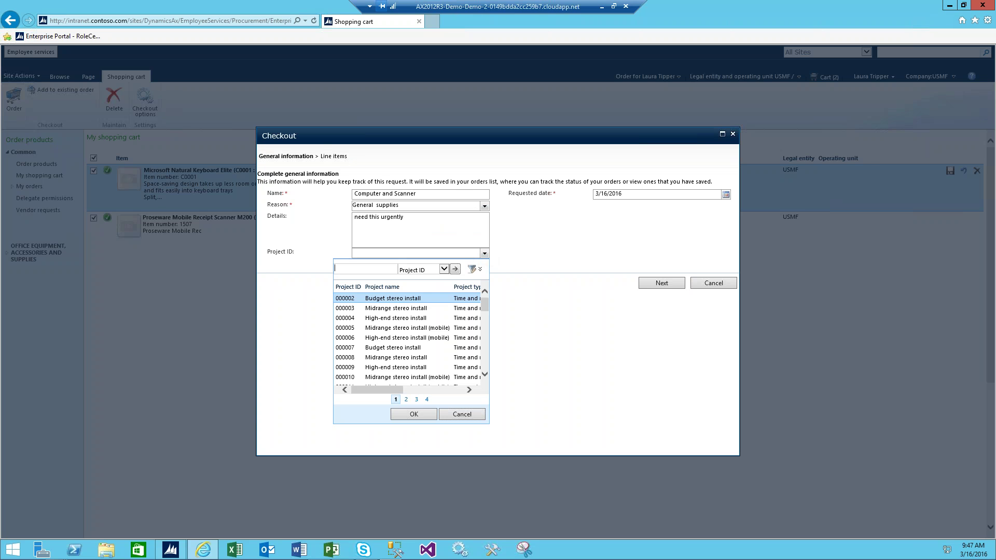
pyautogui.click(390, 253)
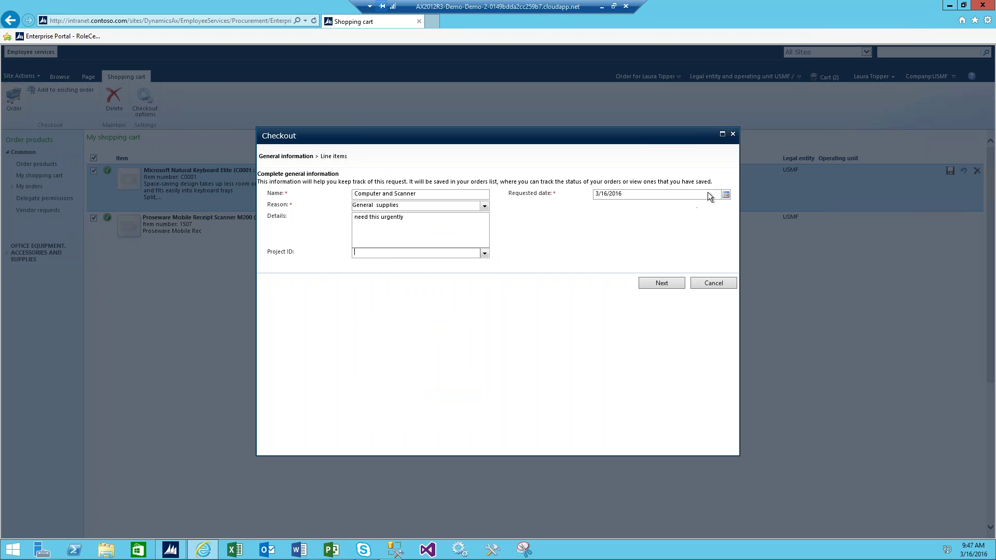
# Continue to the line items and remove the Proseware Mobile Receipt Scanner M200 line from the order
pyautogui.click(668, 283)
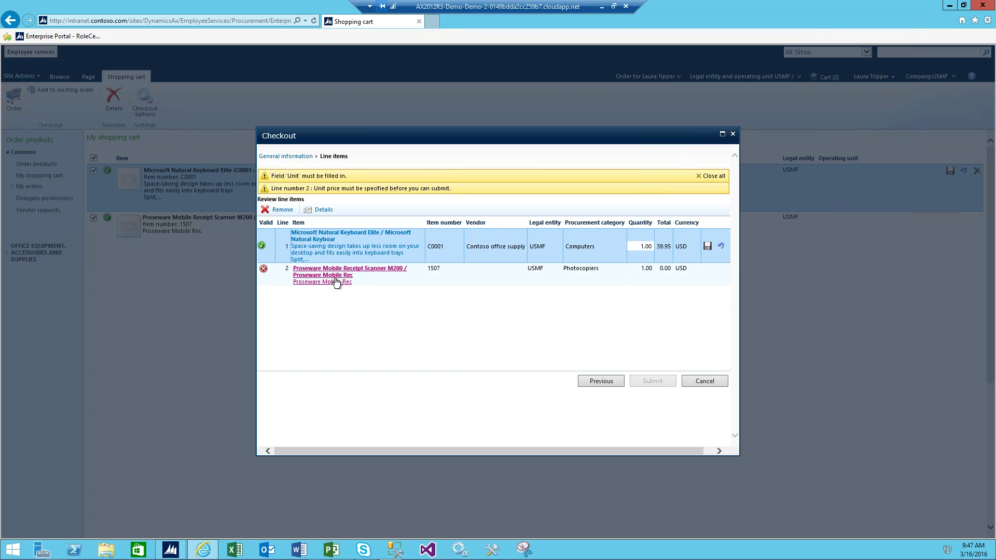
pyautogui.click(487, 274)
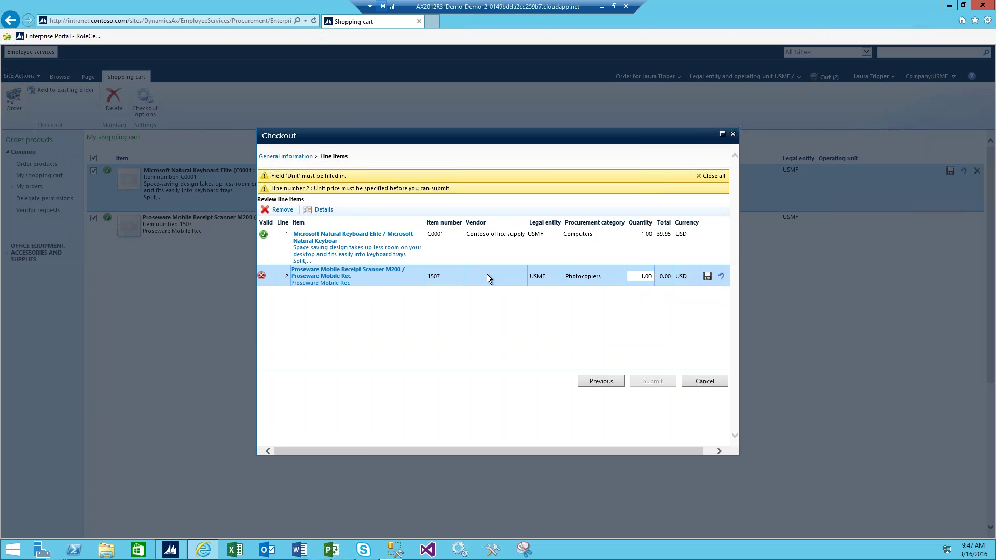
pyautogui.click(282, 210)
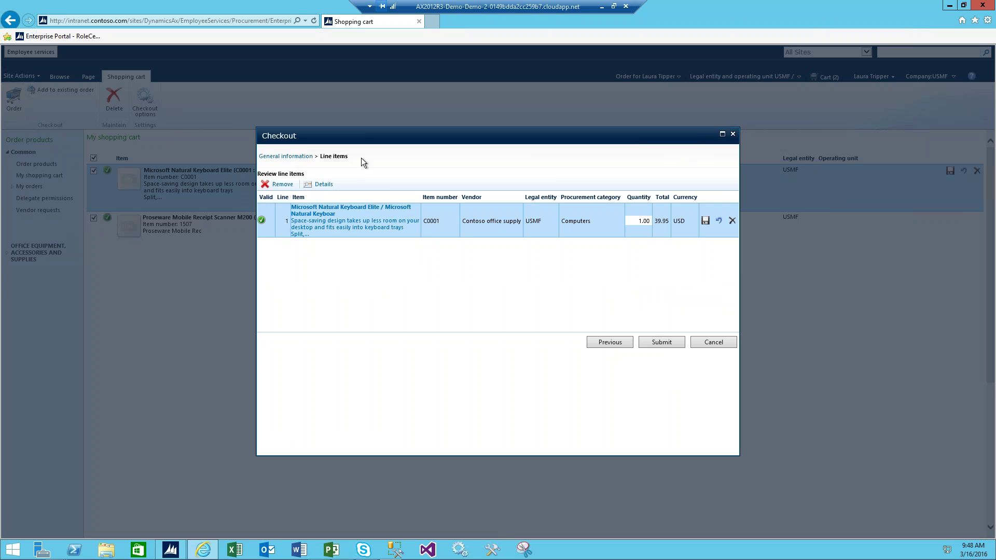
# Submit the order for the keyboard and view the My orders list
pyautogui.click(659, 342)
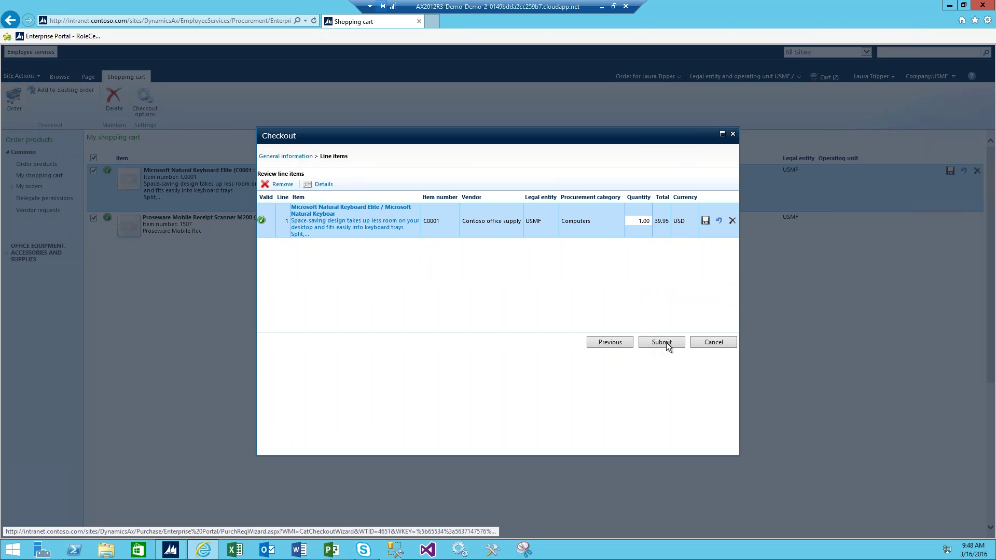
pyautogui.click(666, 342)
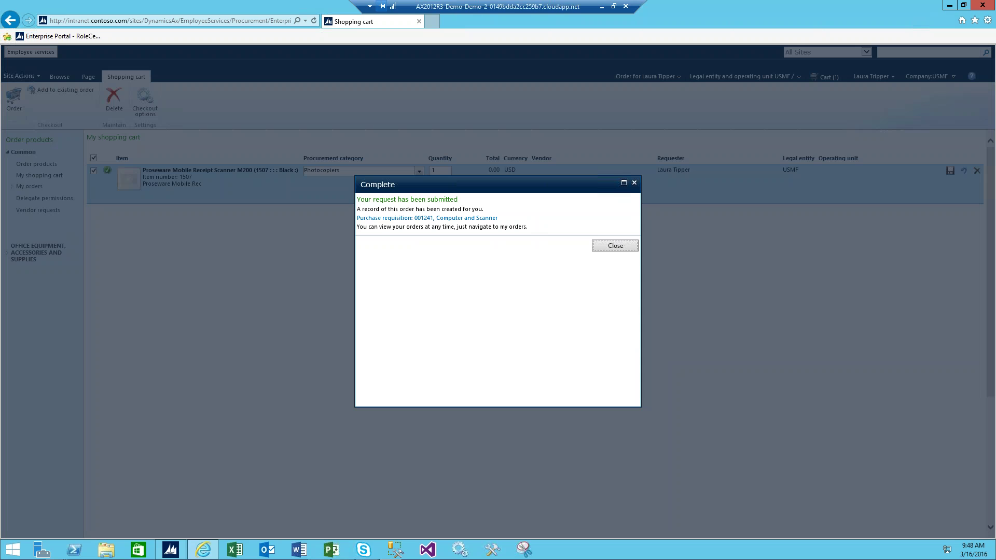
pyautogui.click(617, 246)
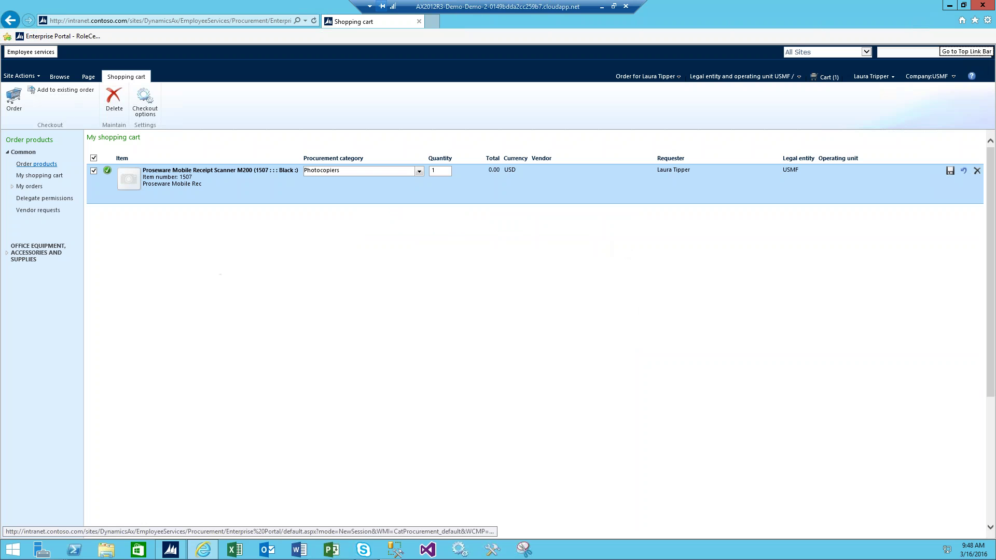
pyautogui.click(29, 187)
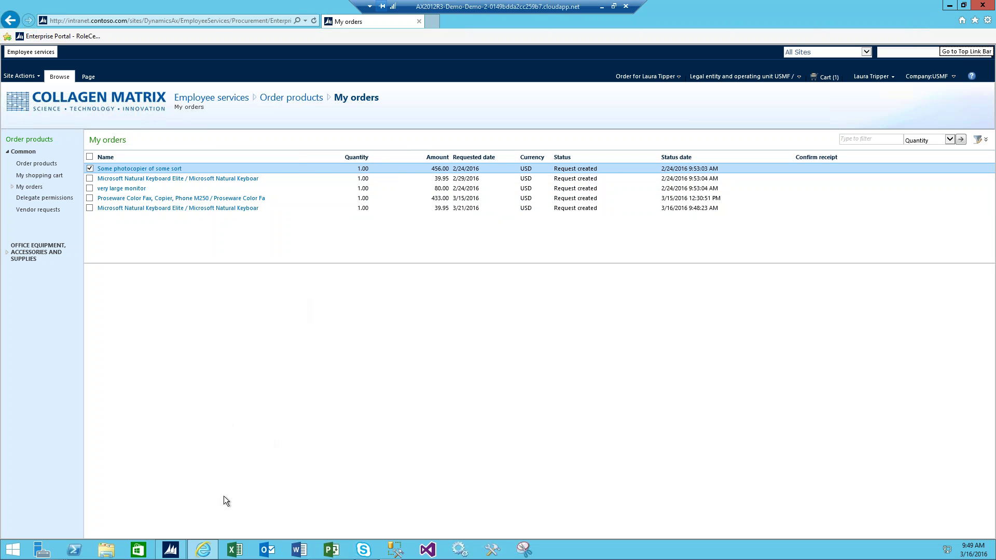
# Switch to the PowerPoint presentation and go to the second slide on using the catalog within EP
pyautogui.click(173, 552)
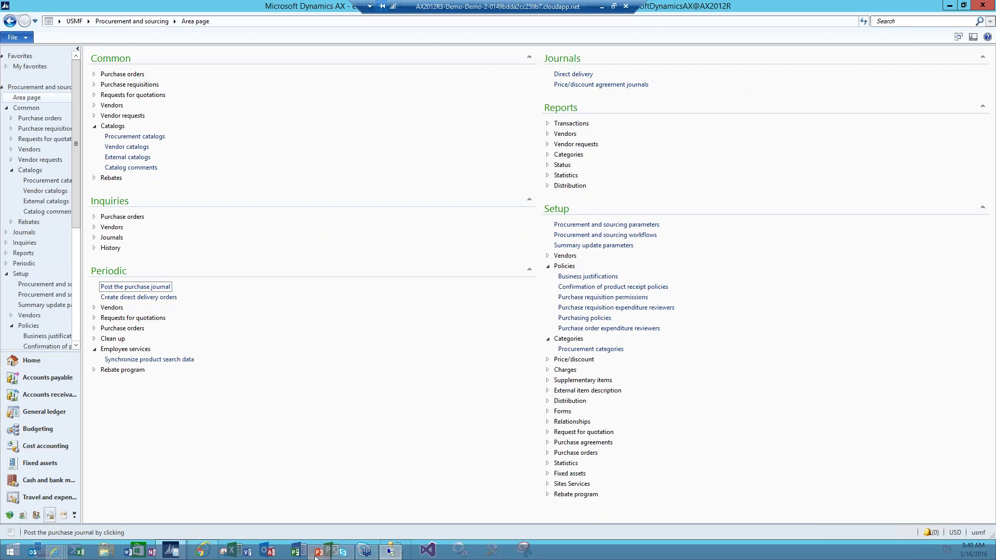
pyautogui.click(319, 556)
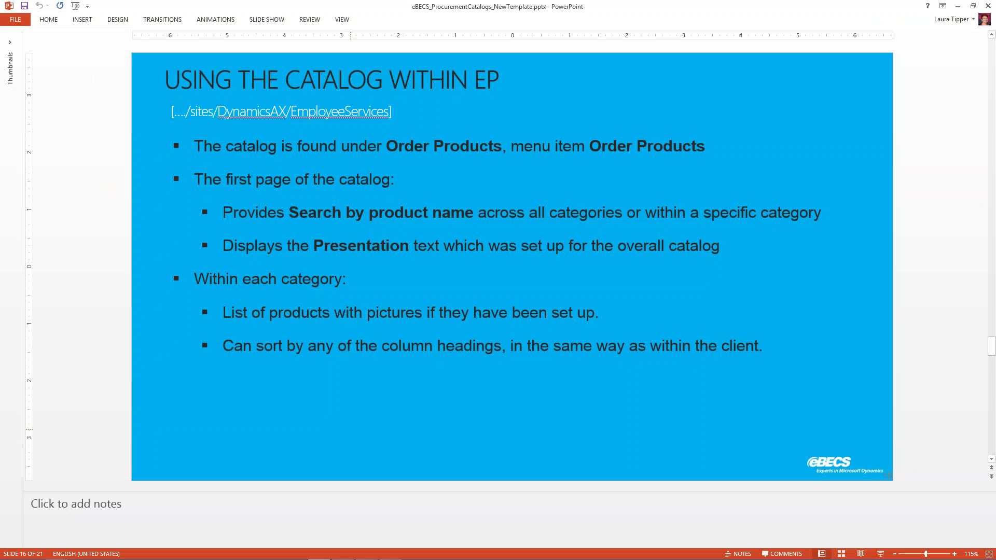
pyautogui.press('pagedown')
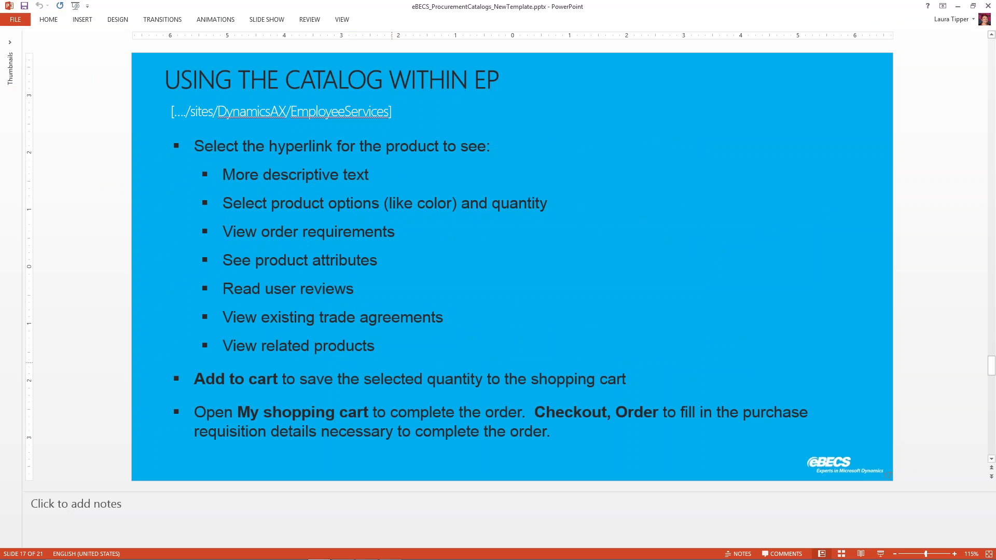